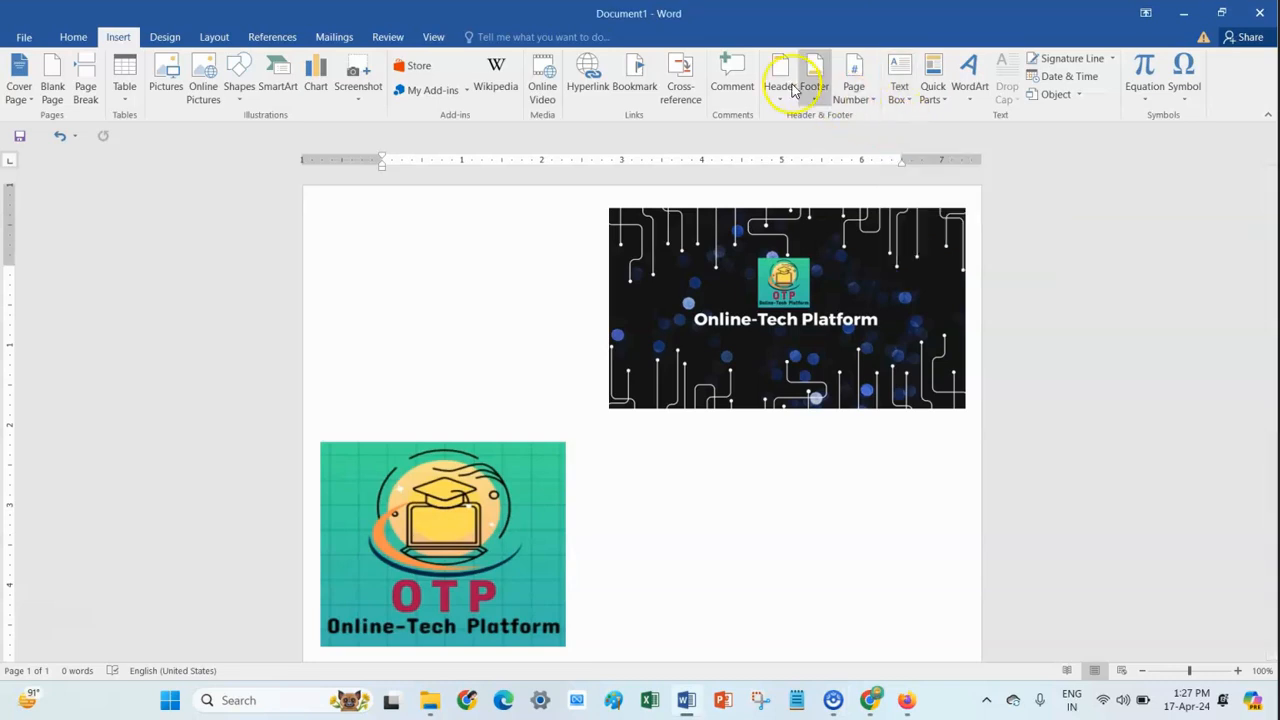
Draw a text box about 1.28" high and 2.6" wide beside the circuit banner and enter "OTP –IT IS TRCH PLATFORM"
{"action": "left_click", "coordinate": [902, 90]}
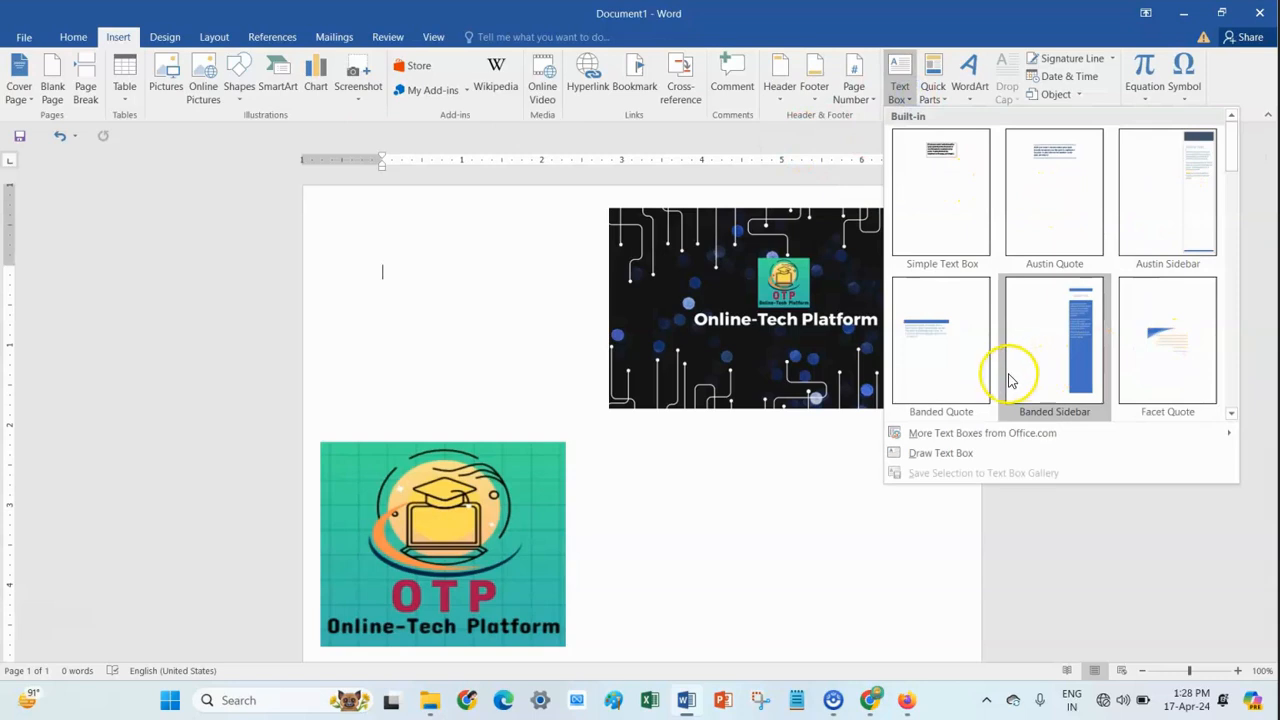
{"action": "left_click", "coordinate": [961, 456]}
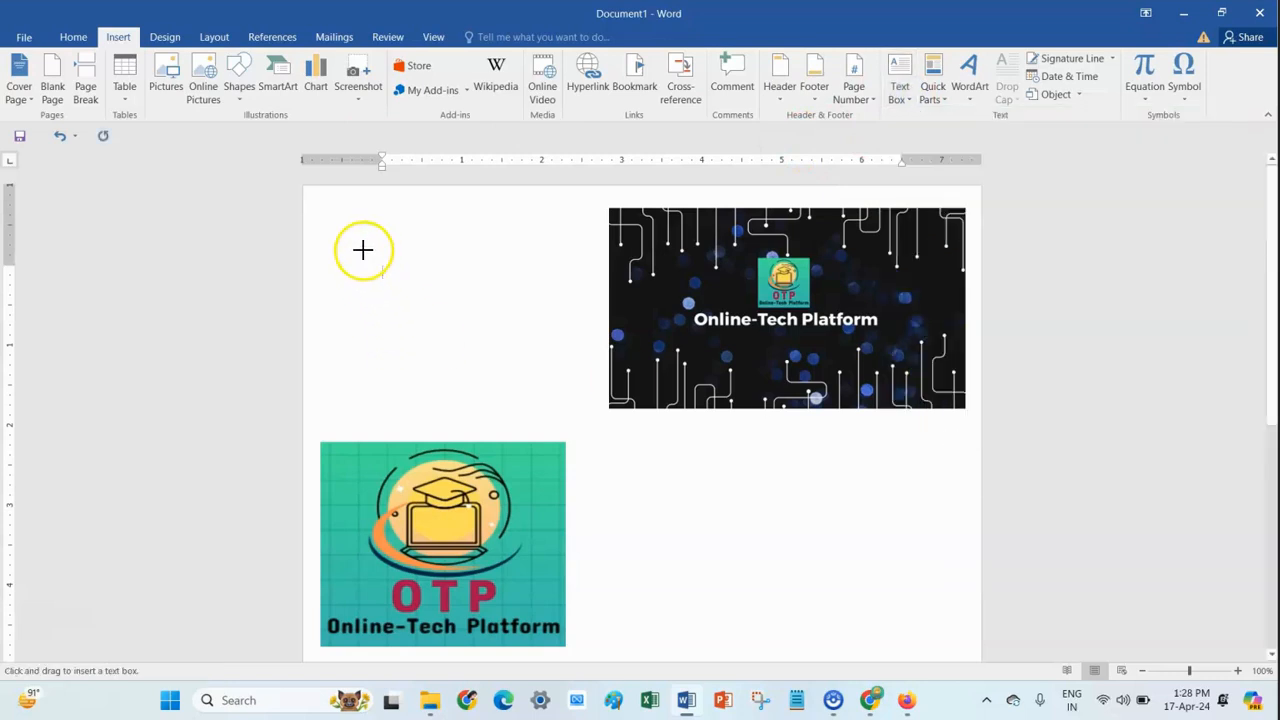
{"action": "left_click_drag", "start_coordinate": [363, 250], "coordinate": [571, 352]}
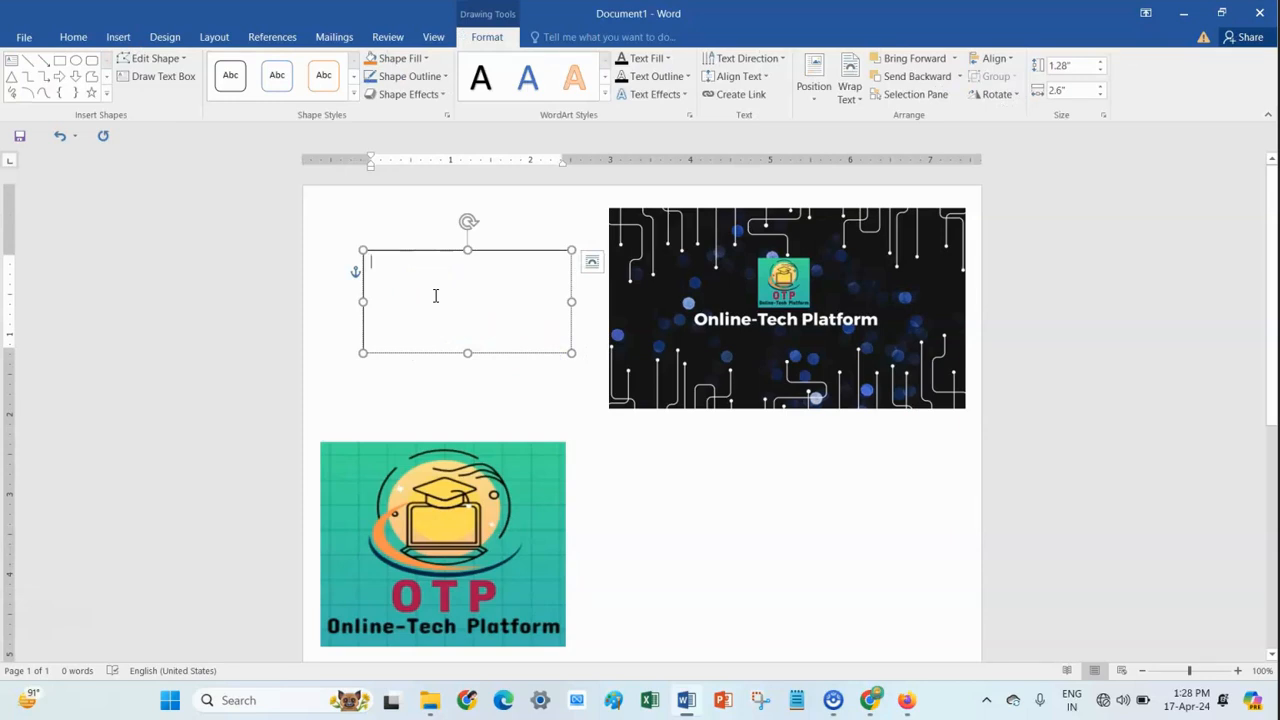
{"action": "type", "text": "OTP –IT IS TRCH PLATFORM"}
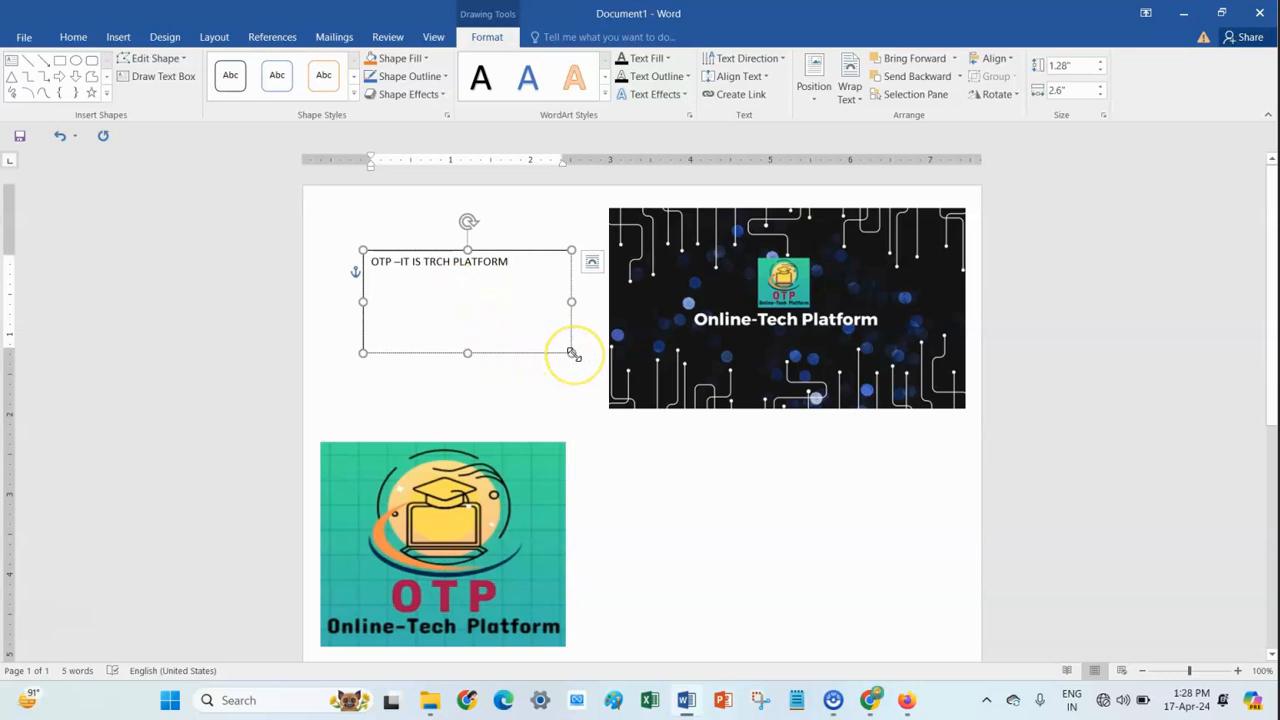
Resize the text box to about 0.41" high by 2.1" wide and tilt it counterclockwise so the text rises on one line
{"action": "left_click_drag", "start_coordinate": [571, 353], "coordinate": [501, 308]}
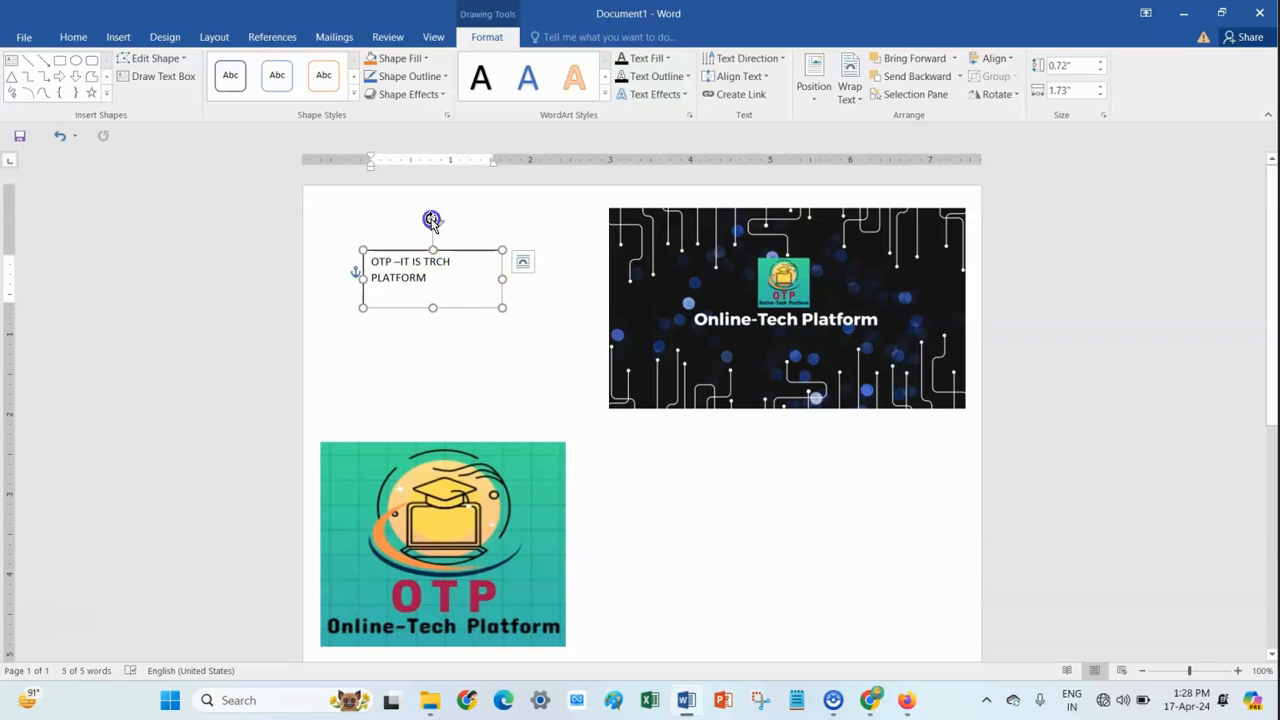
{"action": "left_click_drag", "start_coordinate": [431, 220], "coordinate": [391, 205]}
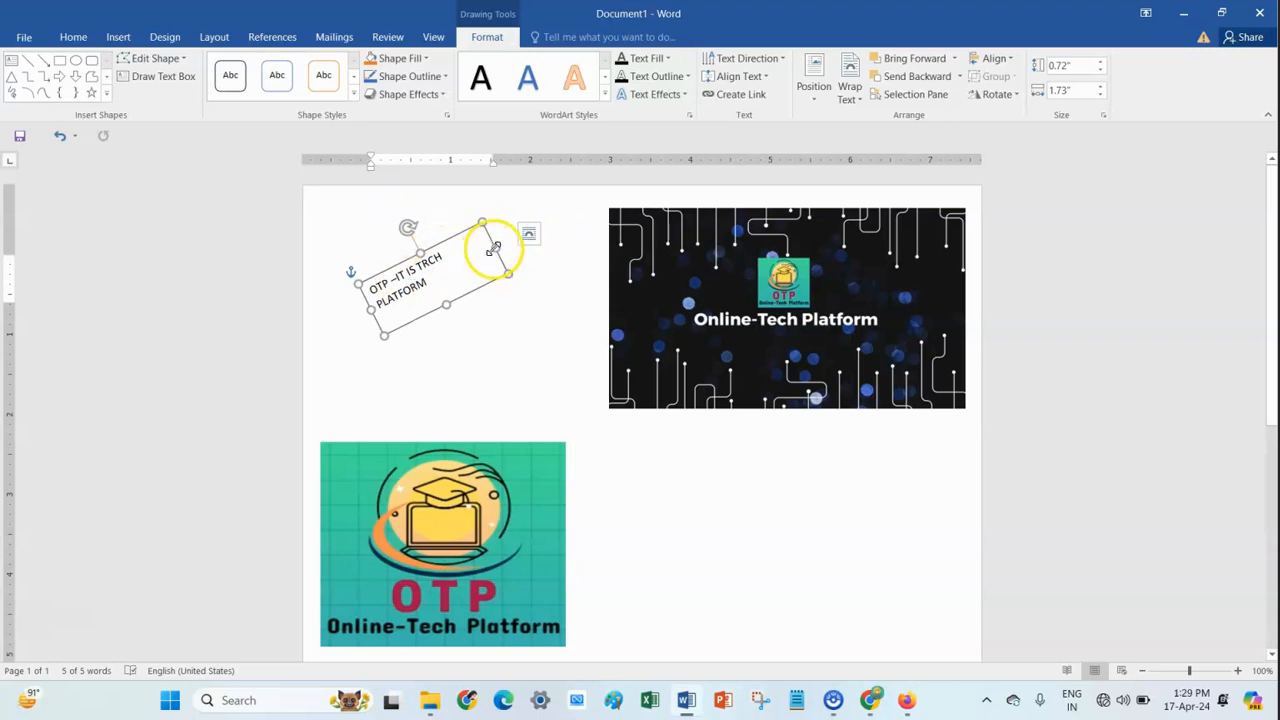
{"action": "left_click_drag", "start_coordinate": [493, 248], "coordinate": [523, 240]}
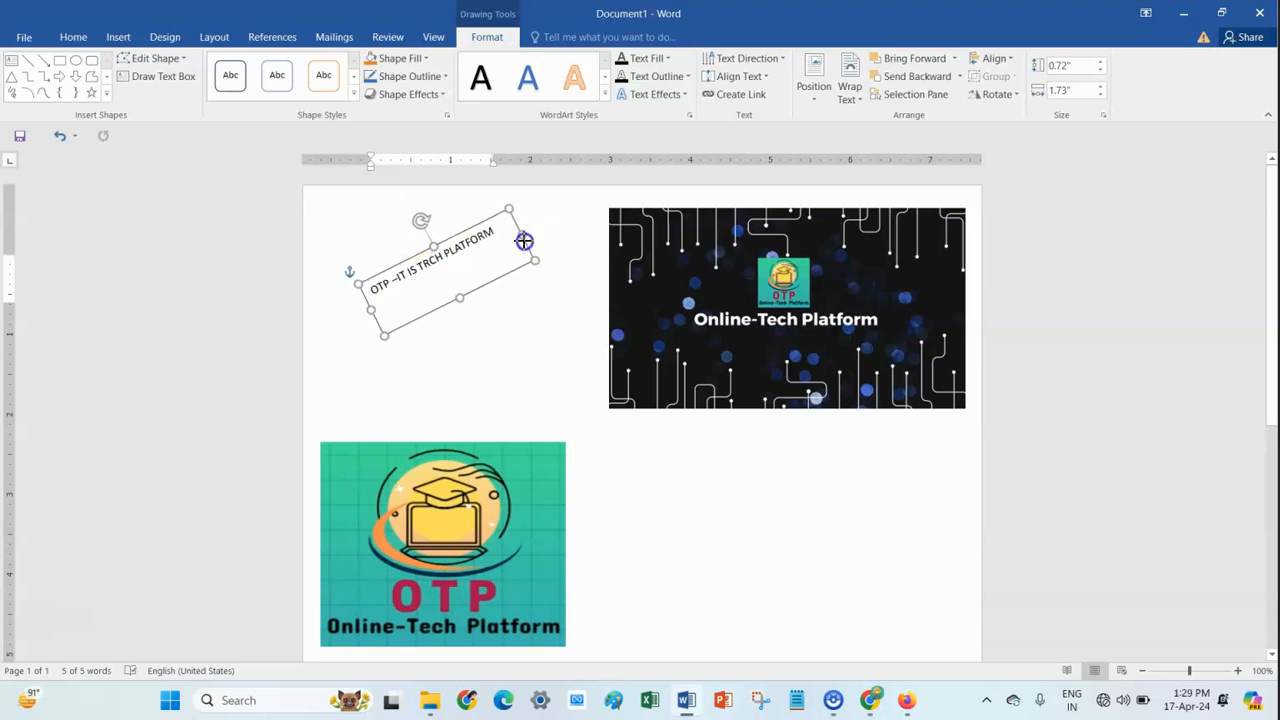
{"action": "left_click_drag", "start_coordinate": [457, 298], "coordinate": [446, 276]}
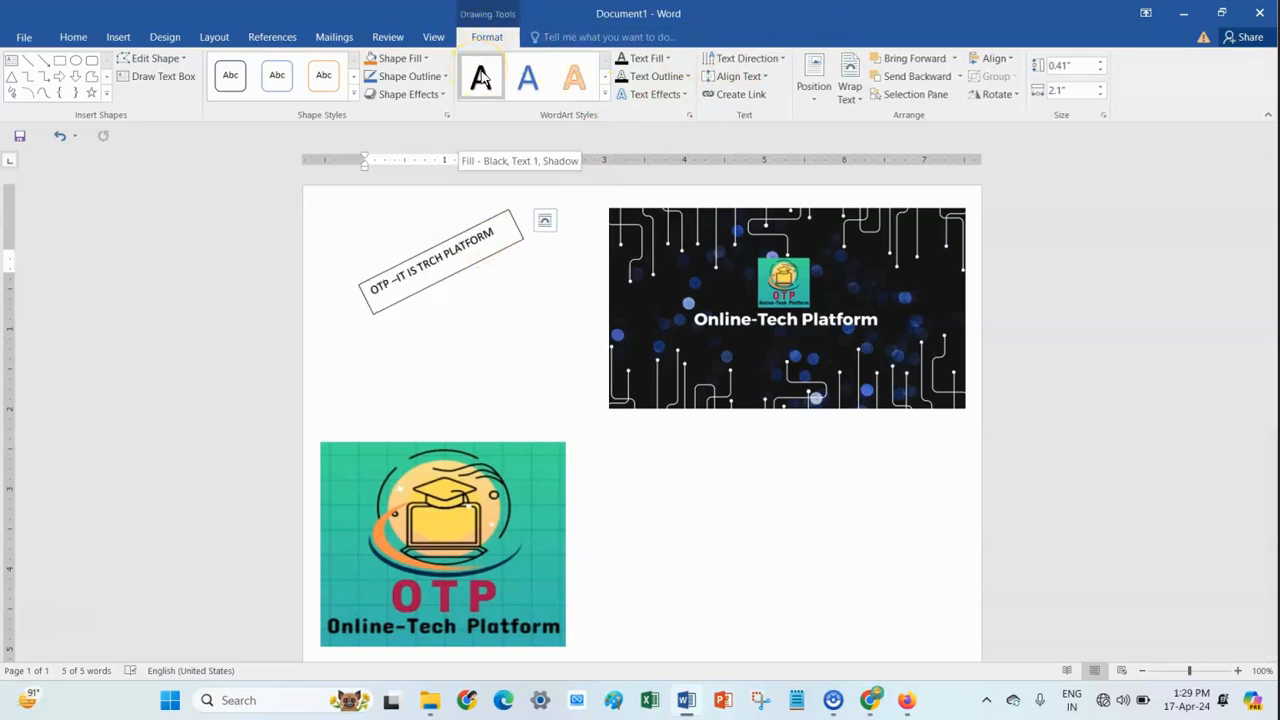
Try the blue WordArt style on the text box's text, settling on Fill - Black, Text 1, Shadow
{"action": "left_click", "coordinate": [527, 88]}
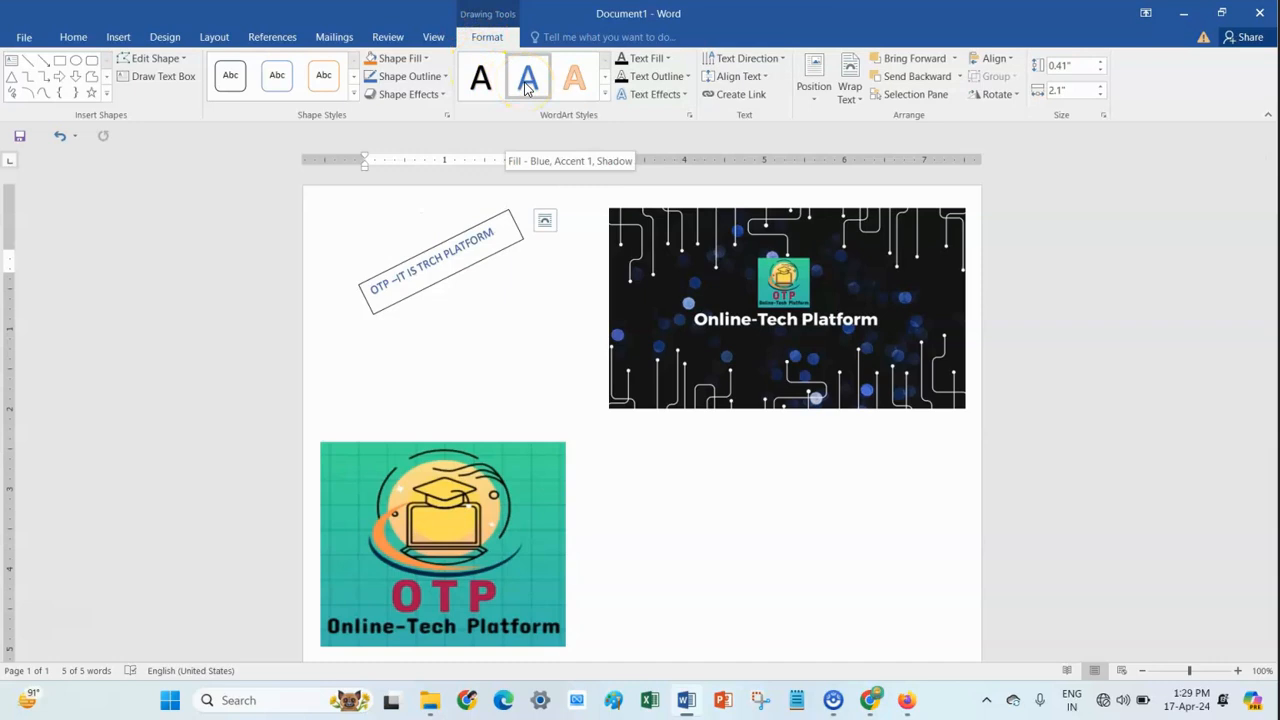
{"action": "left_click", "coordinate": [604, 94]}
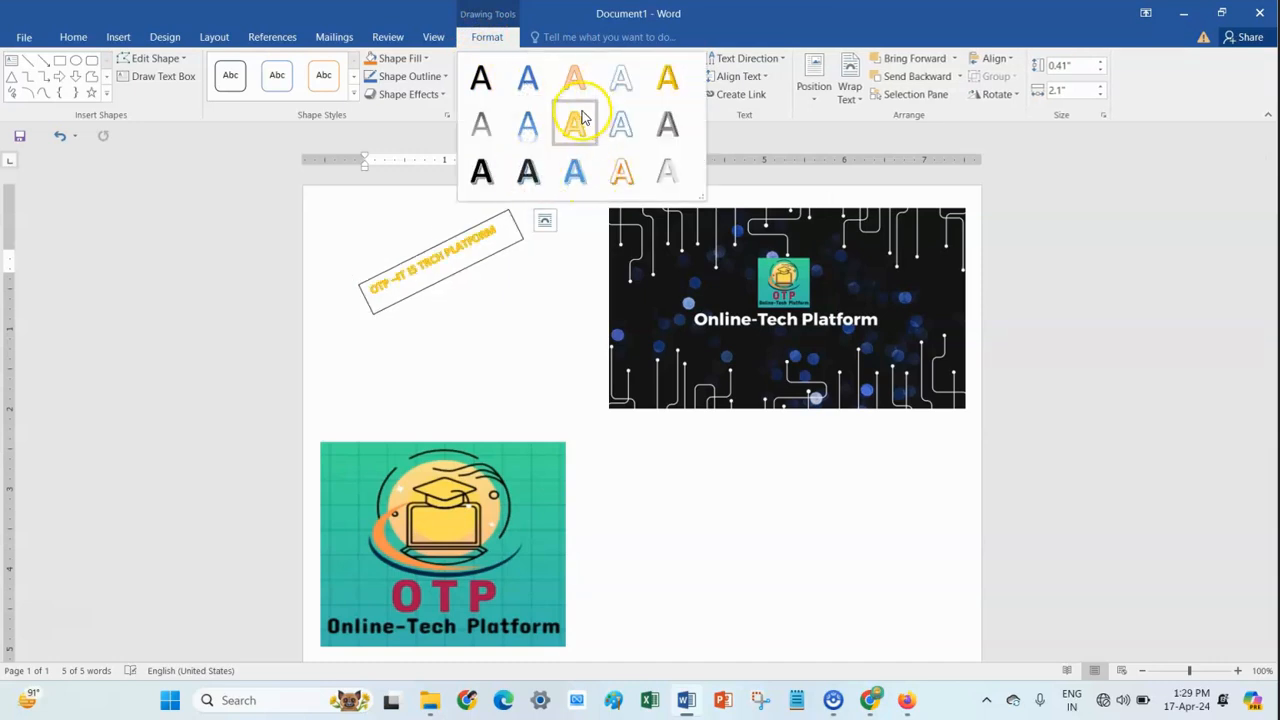
{"action": "left_click", "coordinate": [481, 80]}
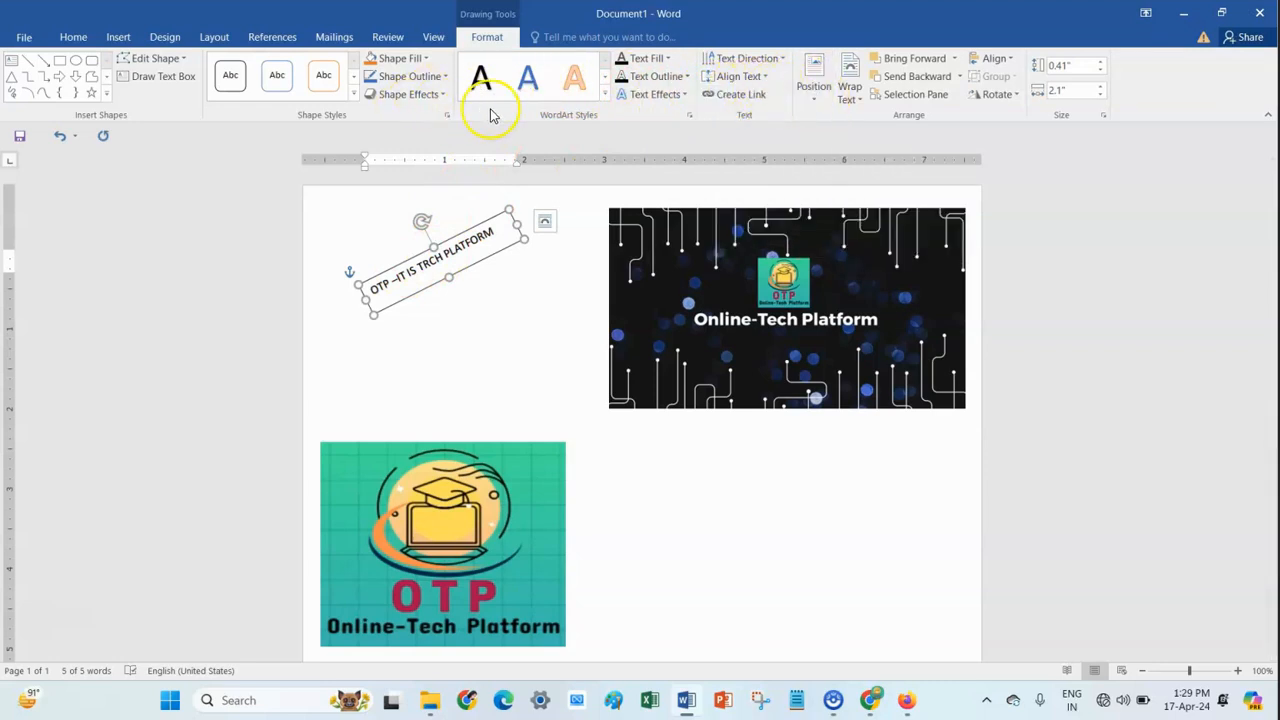
Set the text box's text fill to standard dark red and its text outline to standard red
{"action": "left_click", "coordinate": [666, 63]}
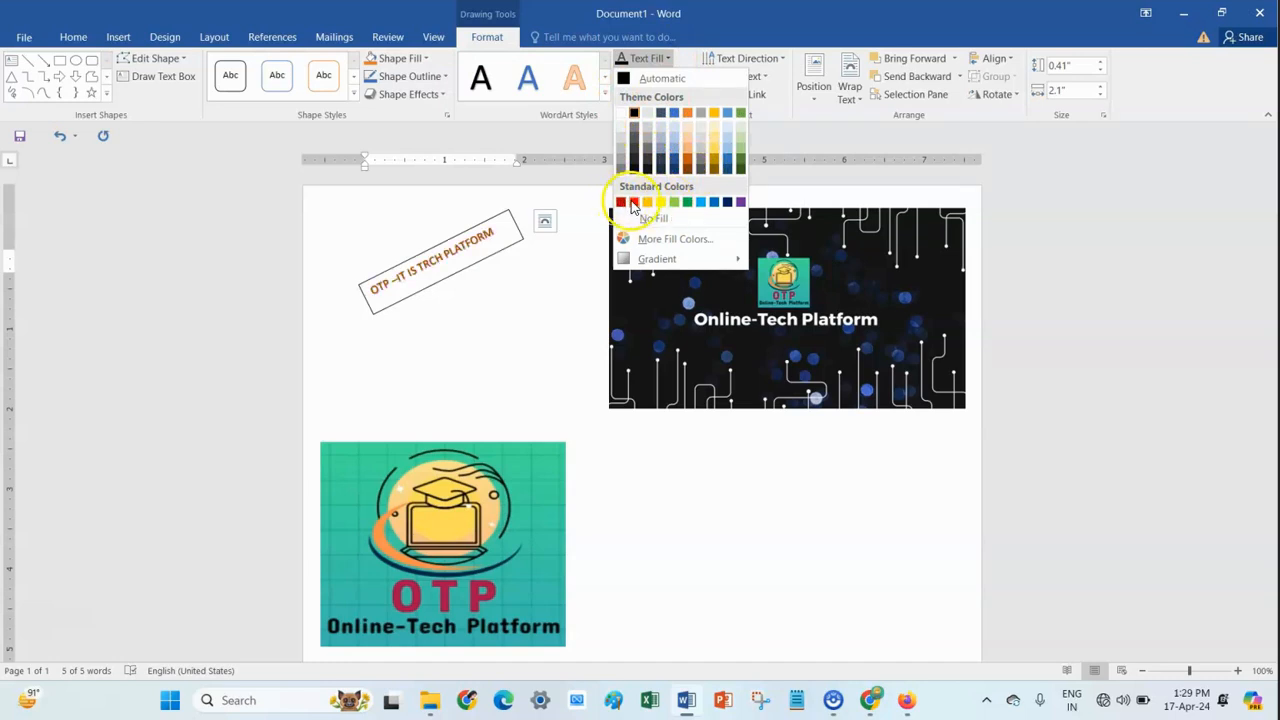
{"action": "left_click", "coordinate": [621, 203]}
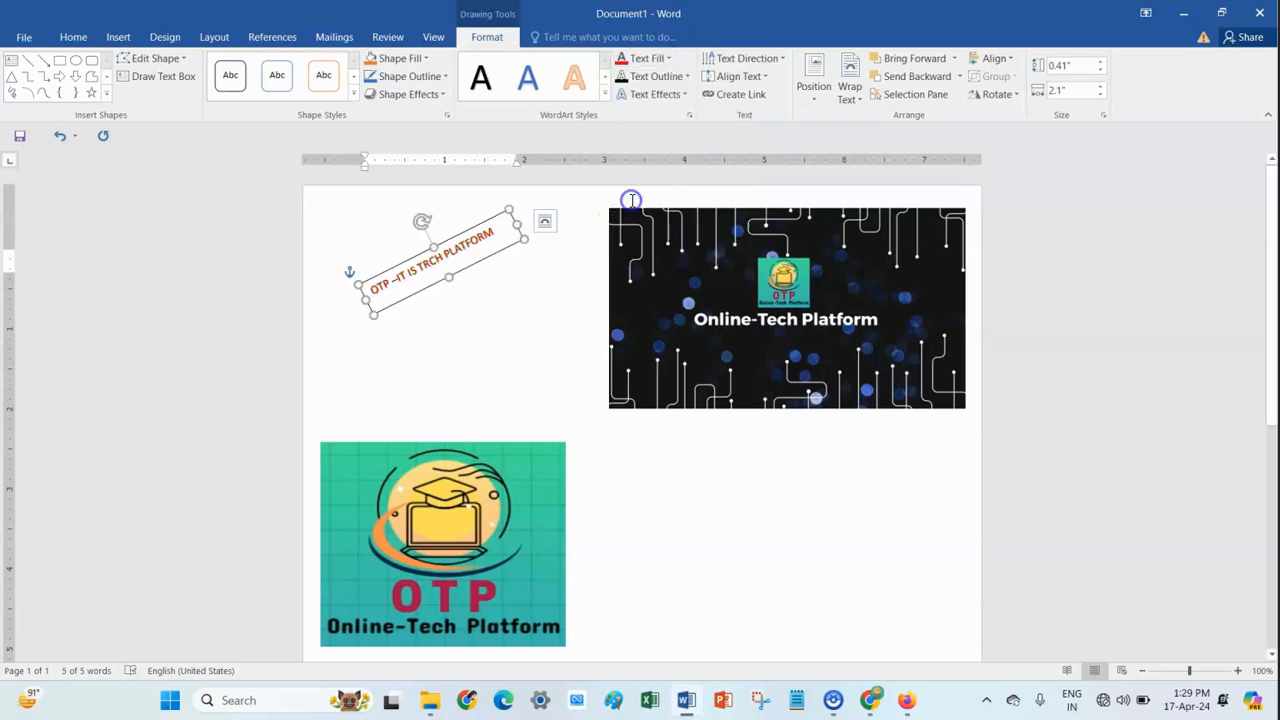
{"action": "left_click", "coordinate": [685, 78]}
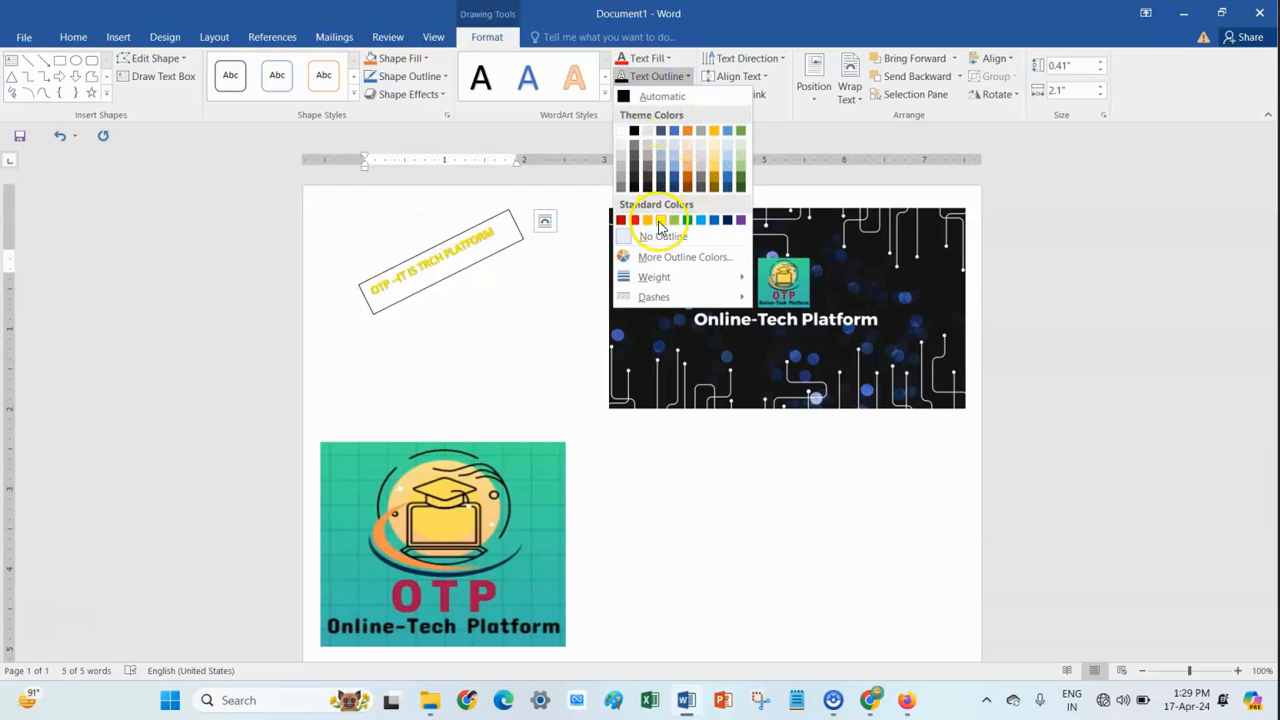
{"action": "left_click", "coordinate": [634, 222]}
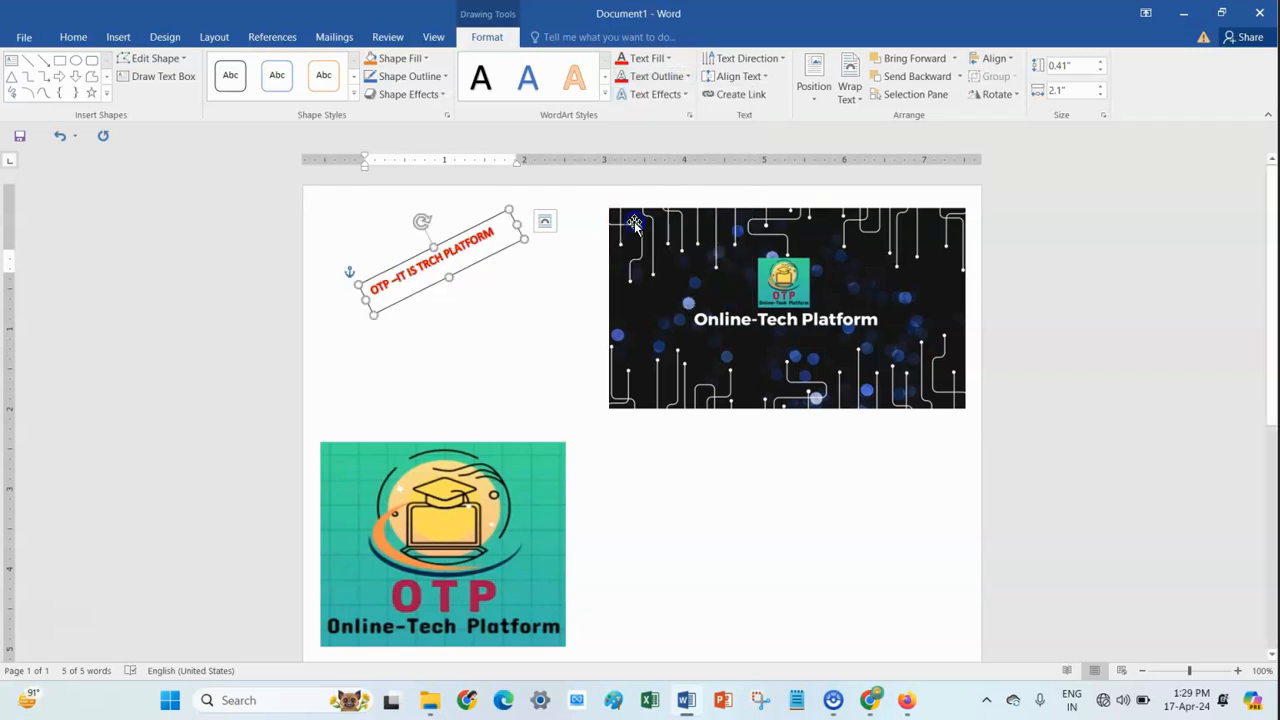
Add the largest green glow variation as a text effect to the text in the box
{"action": "left_click", "coordinate": [684, 96]}
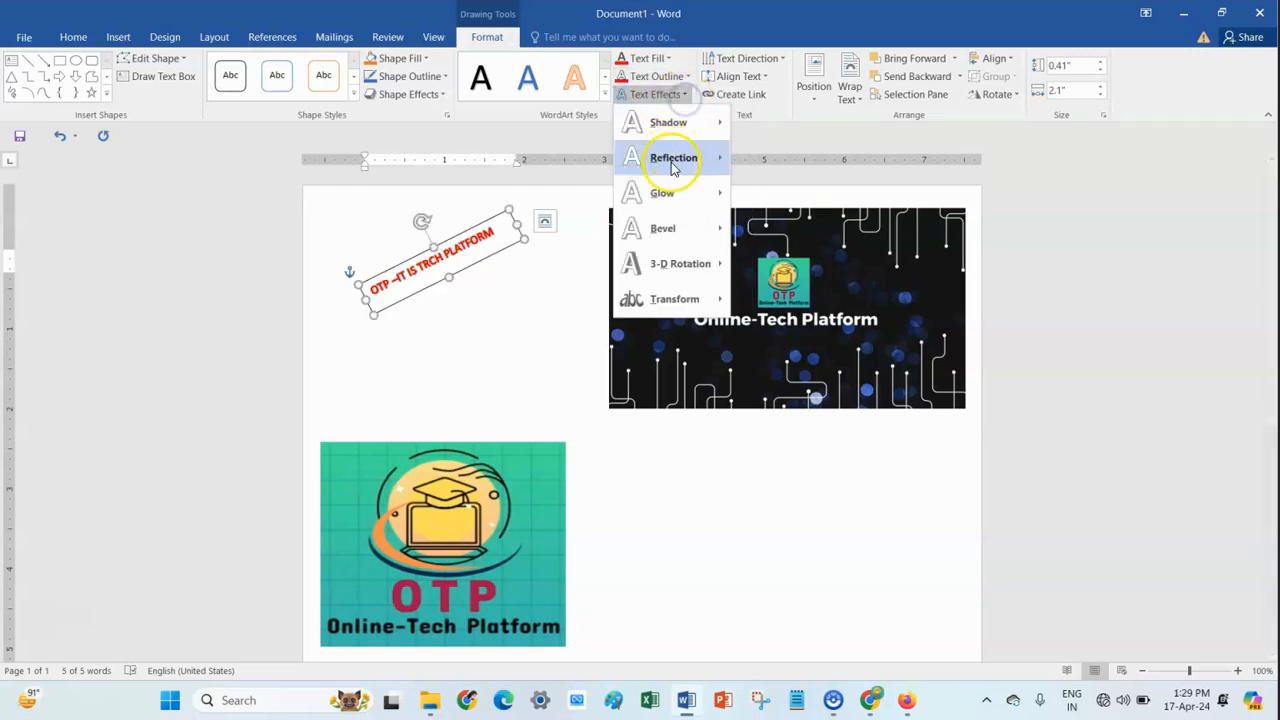
{"action": "mouse_move", "coordinate": [673, 165]}
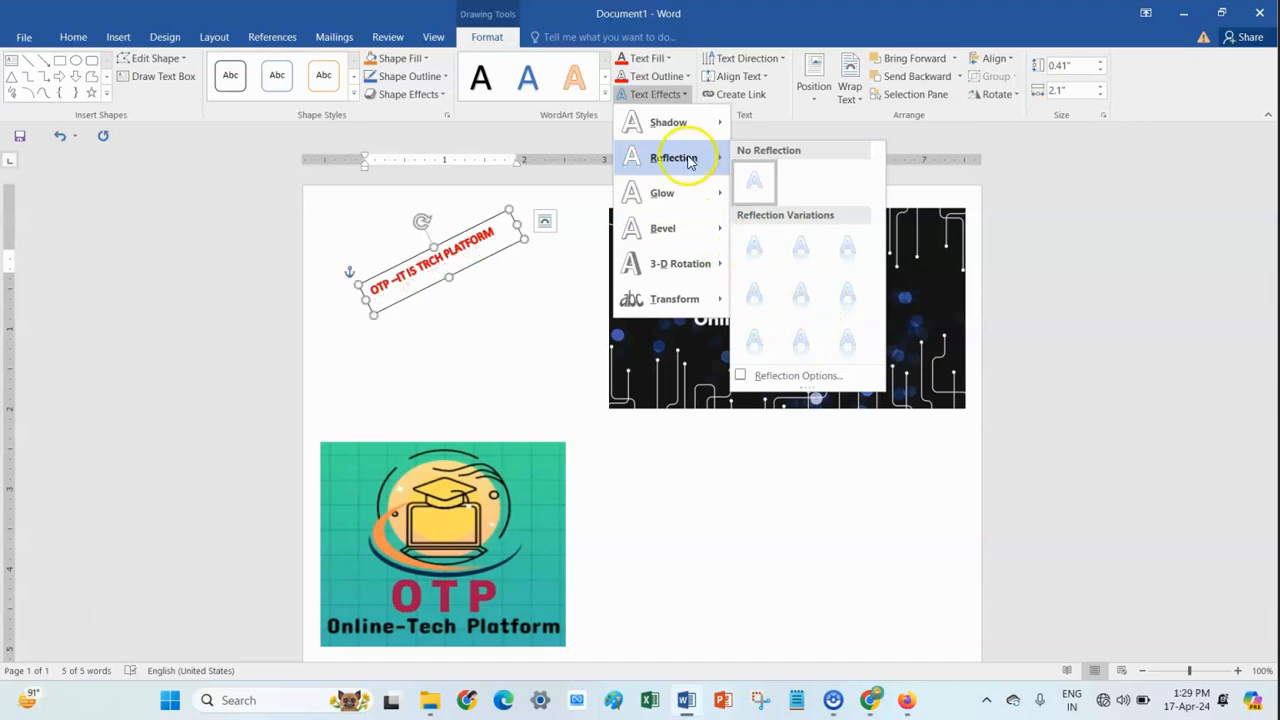
{"action": "mouse_move", "coordinate": [700, 212]}
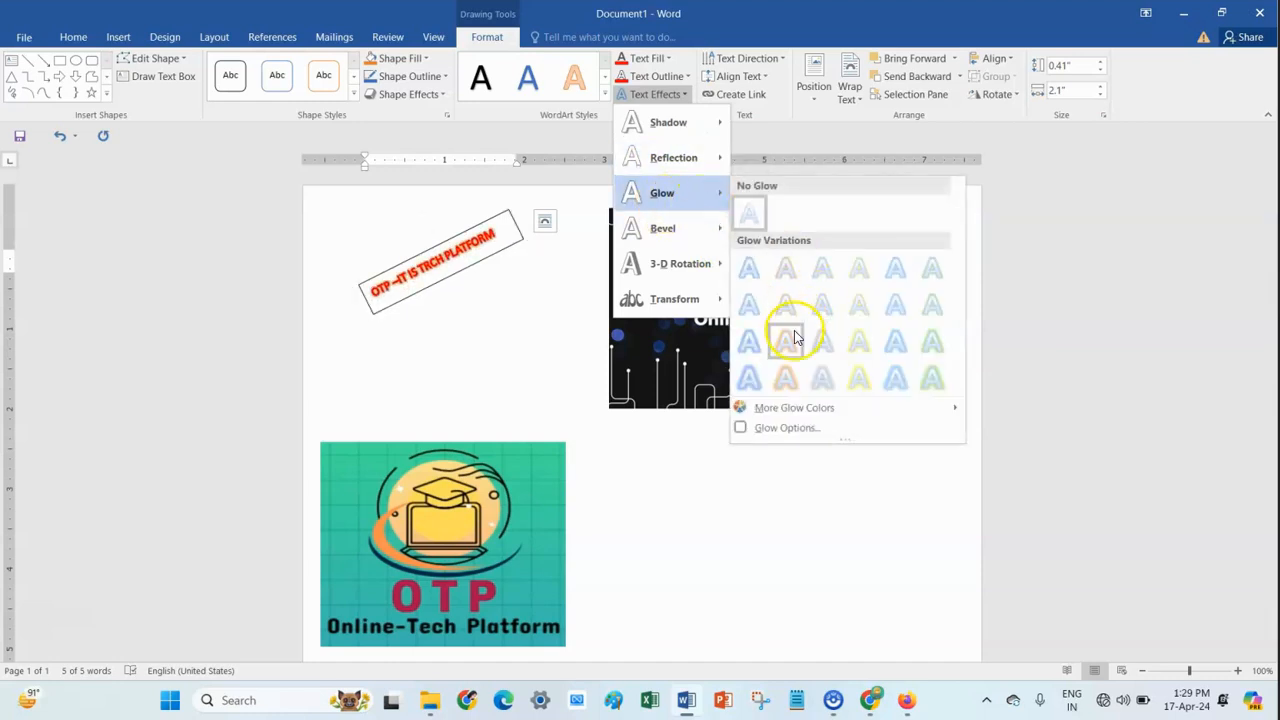
{"action": "left_click", "coordinate": [932, 378]}
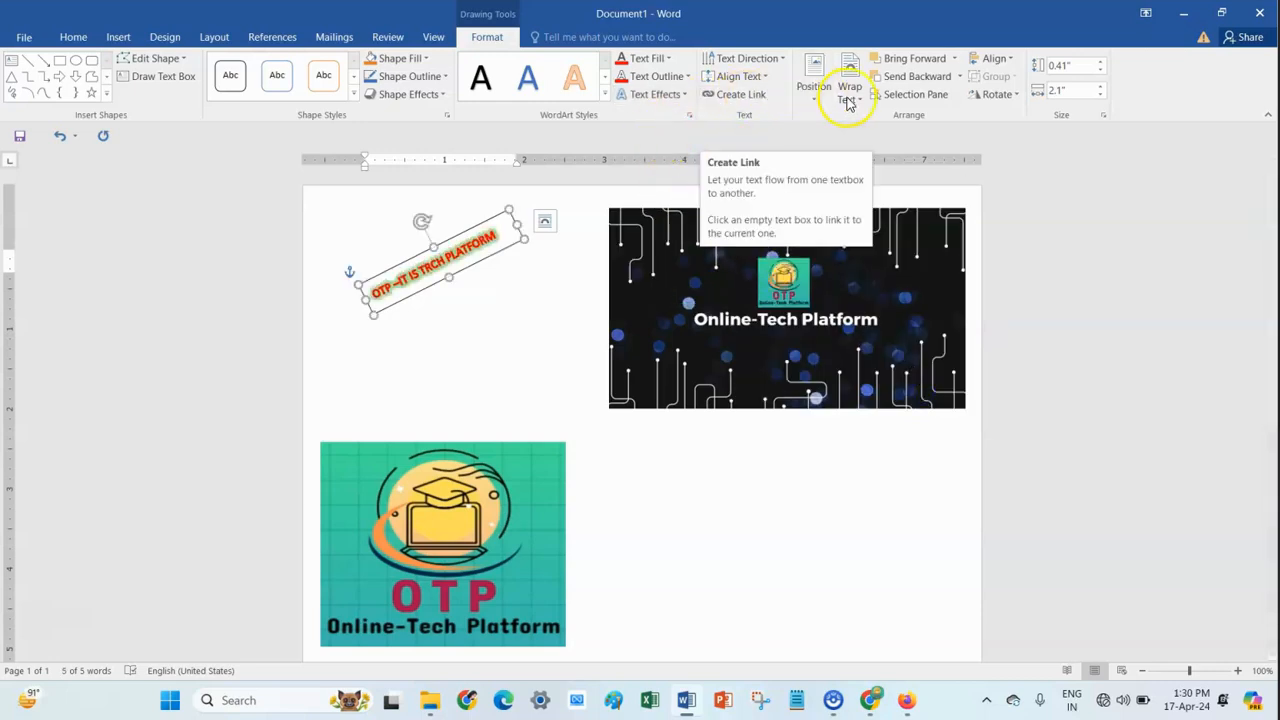
{"action": "left_click", "coordinate": [444, 244]}
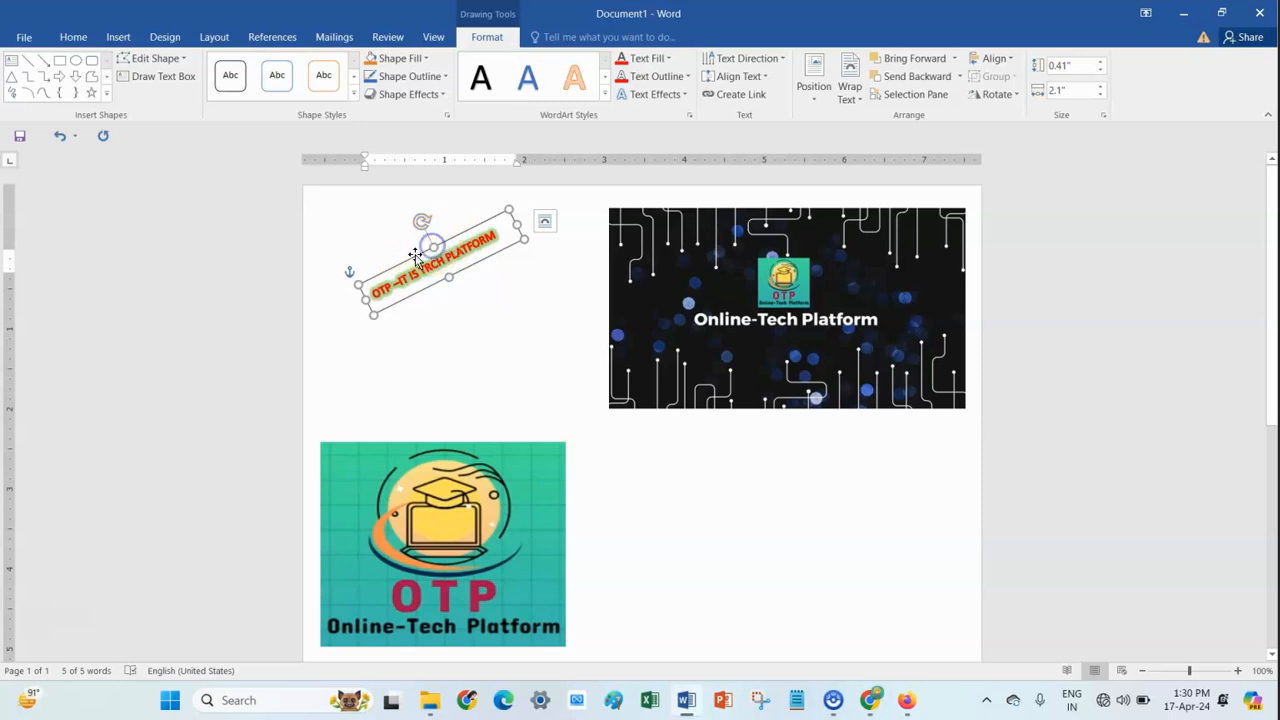
{"action": "left_click", "coordinate": [437, 320]}
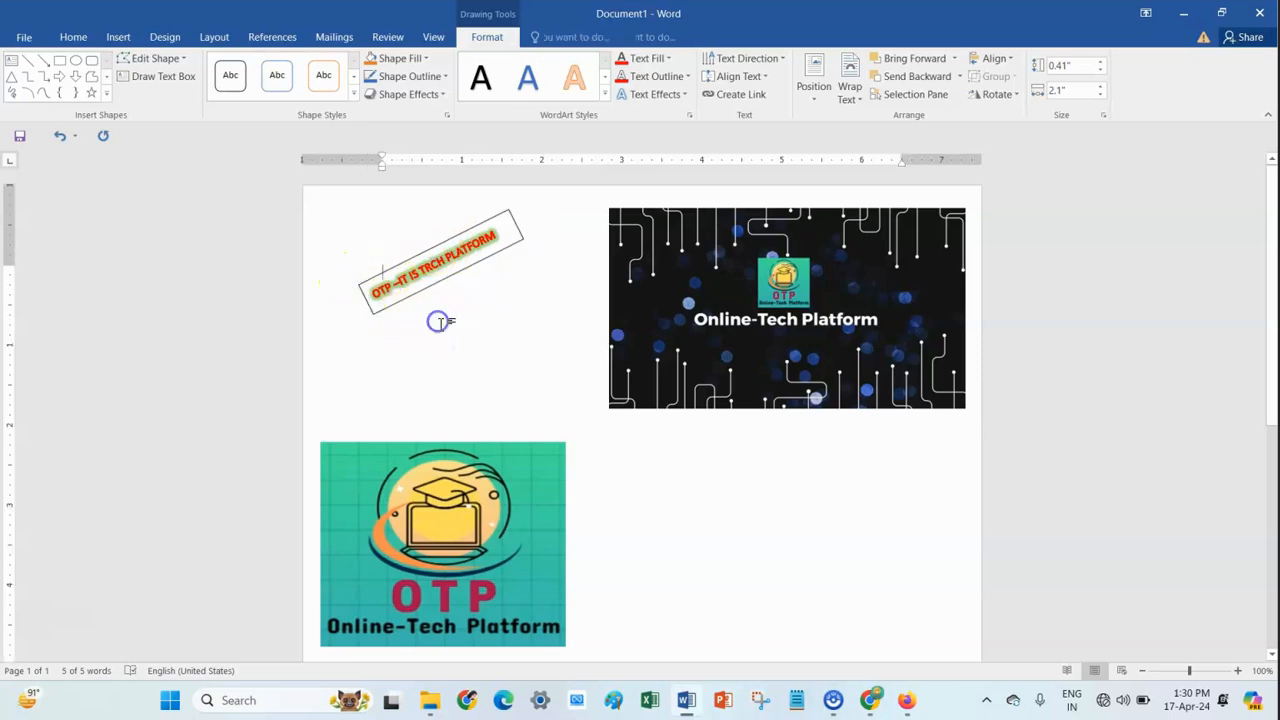
{"action": "left_click", "coordinate": [458, 232]}
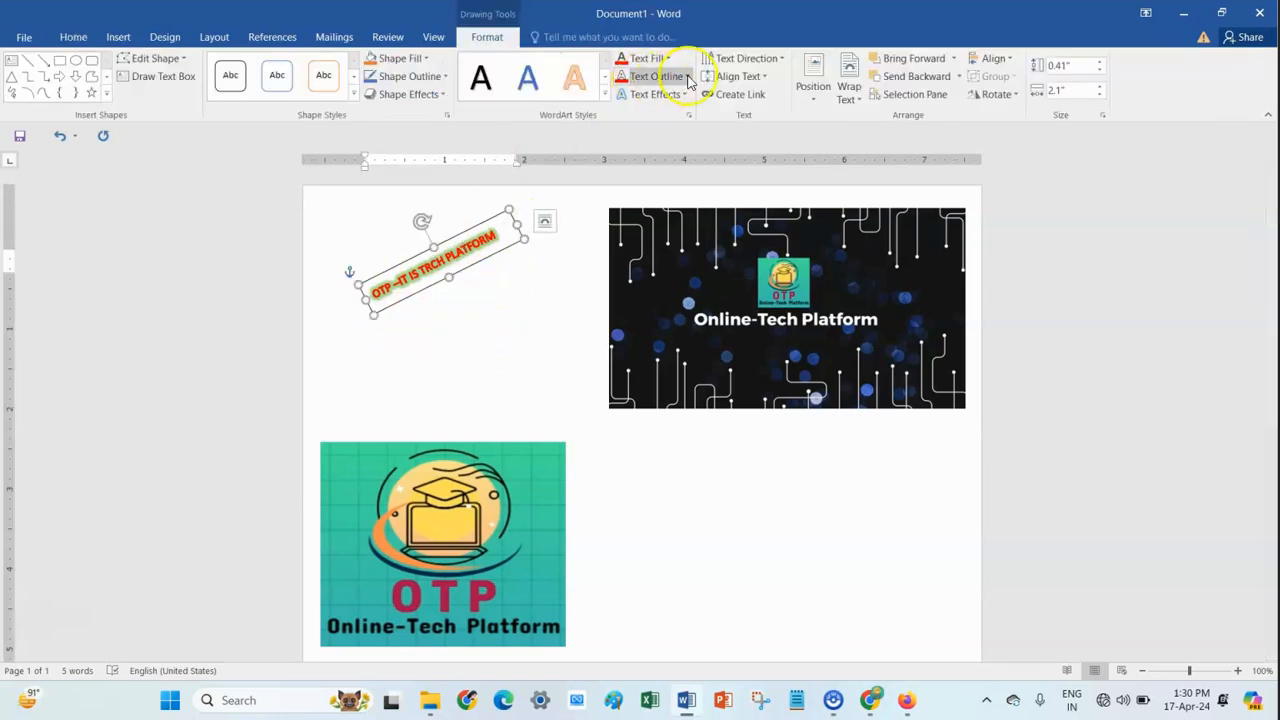
{"action": "left_click", "coordinate": [765, 80]}
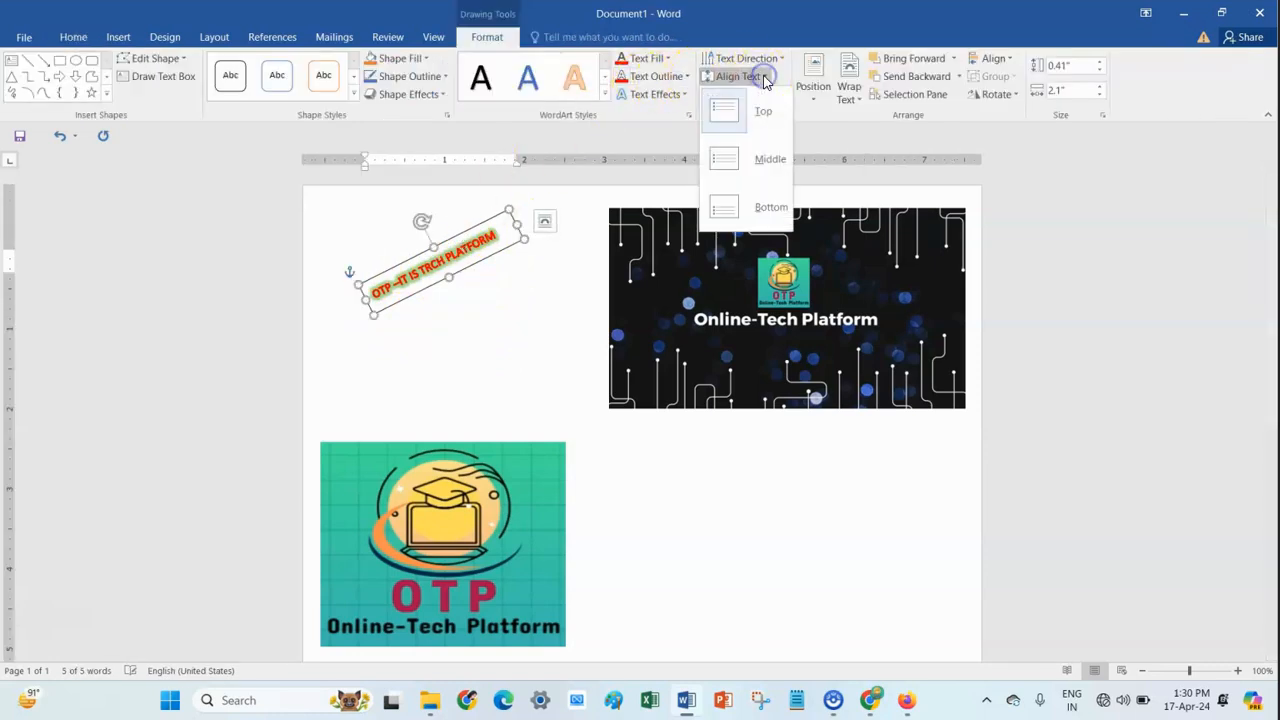
{"action": "left_click", "coordinate": [814, 99]}
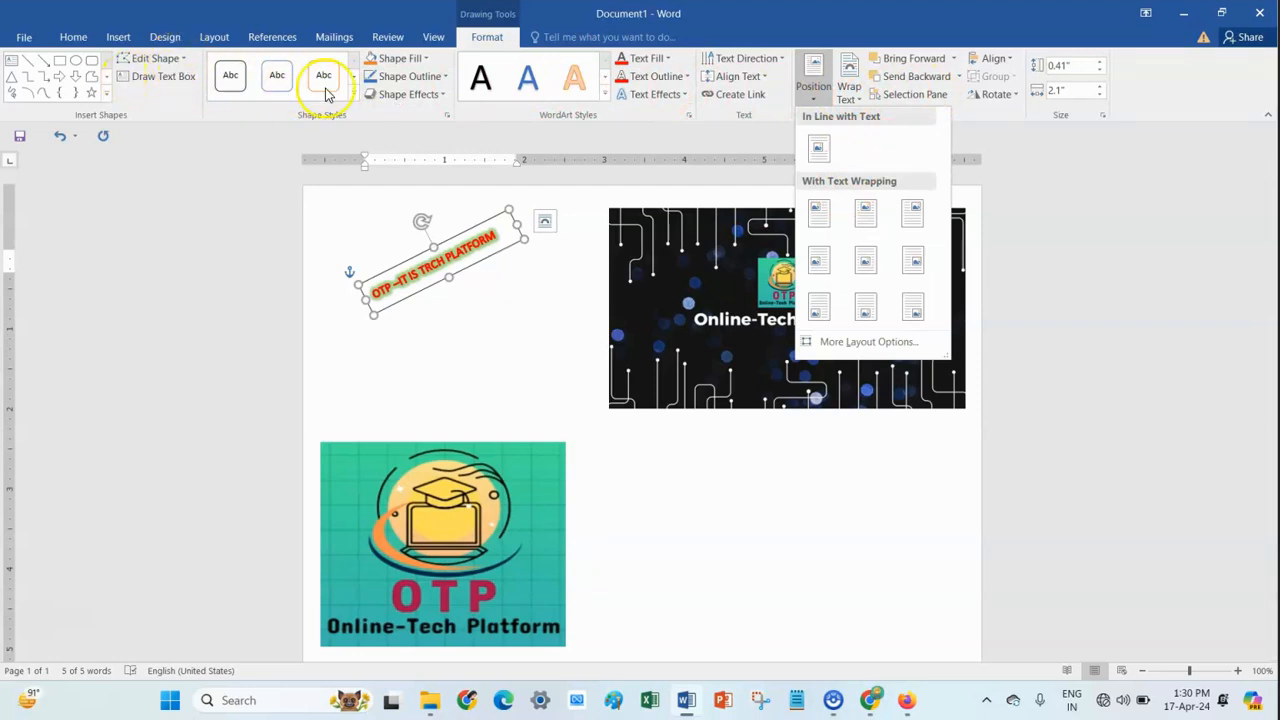
Change the text box's shape outline to the dashed line style
{"action": "left_click", "coordinate": [442, 78]}
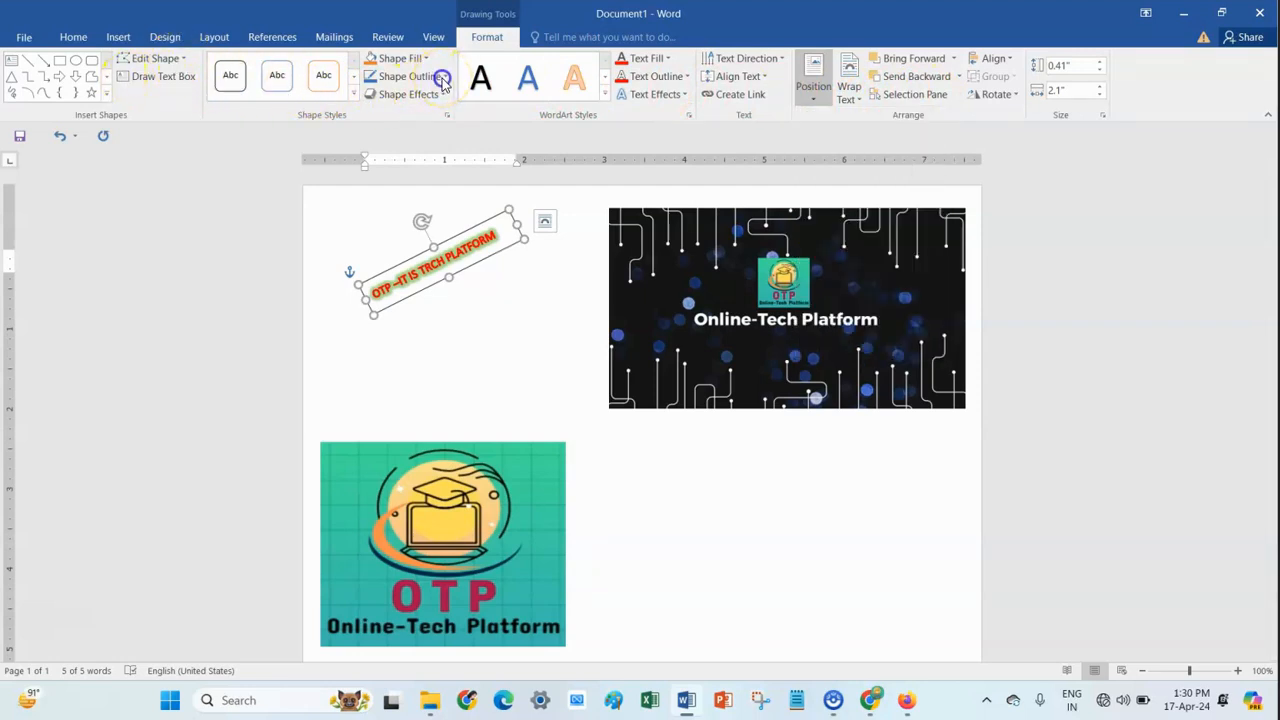
{"action": "left_click", "coordinate": [442, 78]}
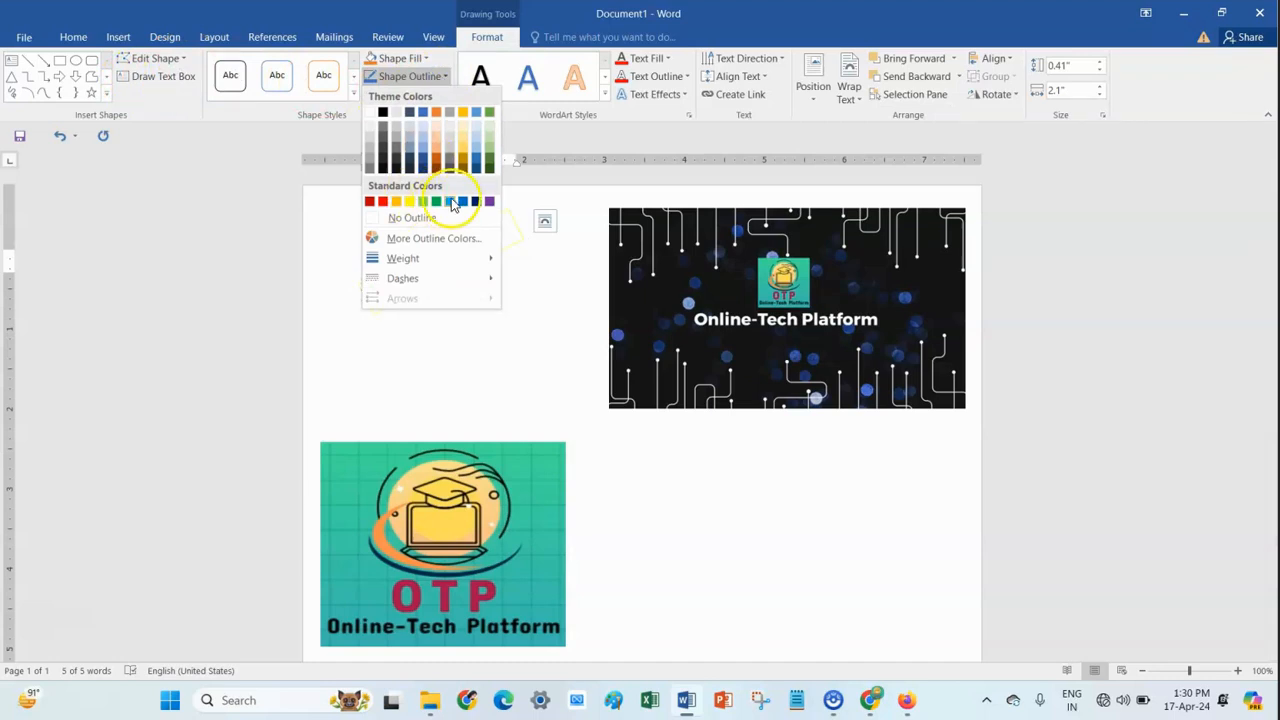
{"action": "mouse_move", "coordinate": [418, 285]}
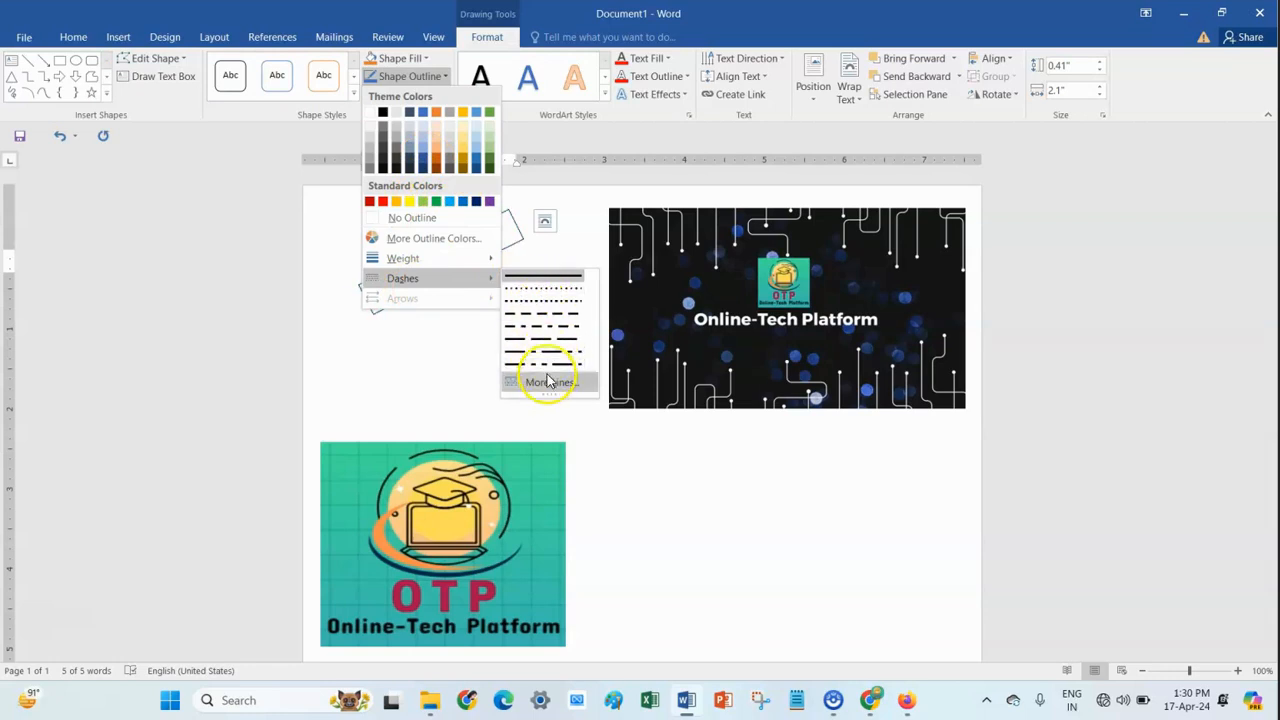
{"action": "left_click", "coordinate": [548, 316]}
{"action": "left_click", "coordinate": [506, 303]}
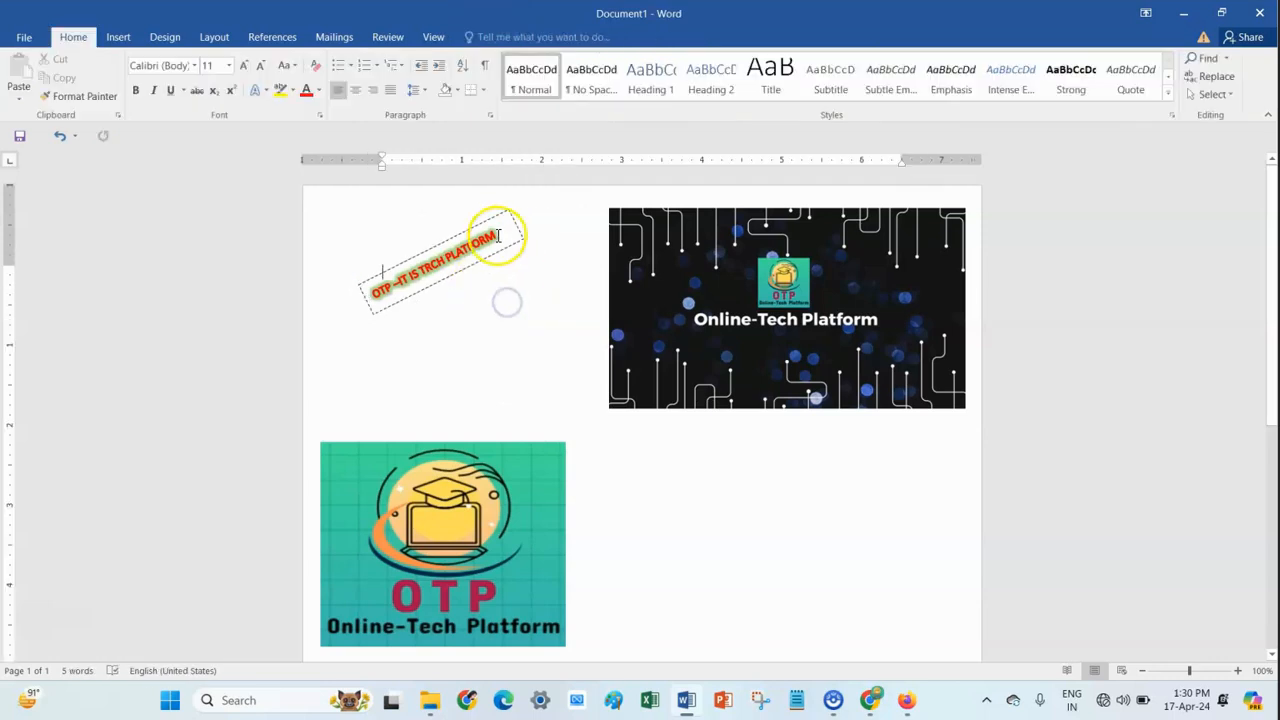
Set the weight of the text box's dashed outline to 4½ pt
{"action": "left_click", "coordinate": [430, 245]}
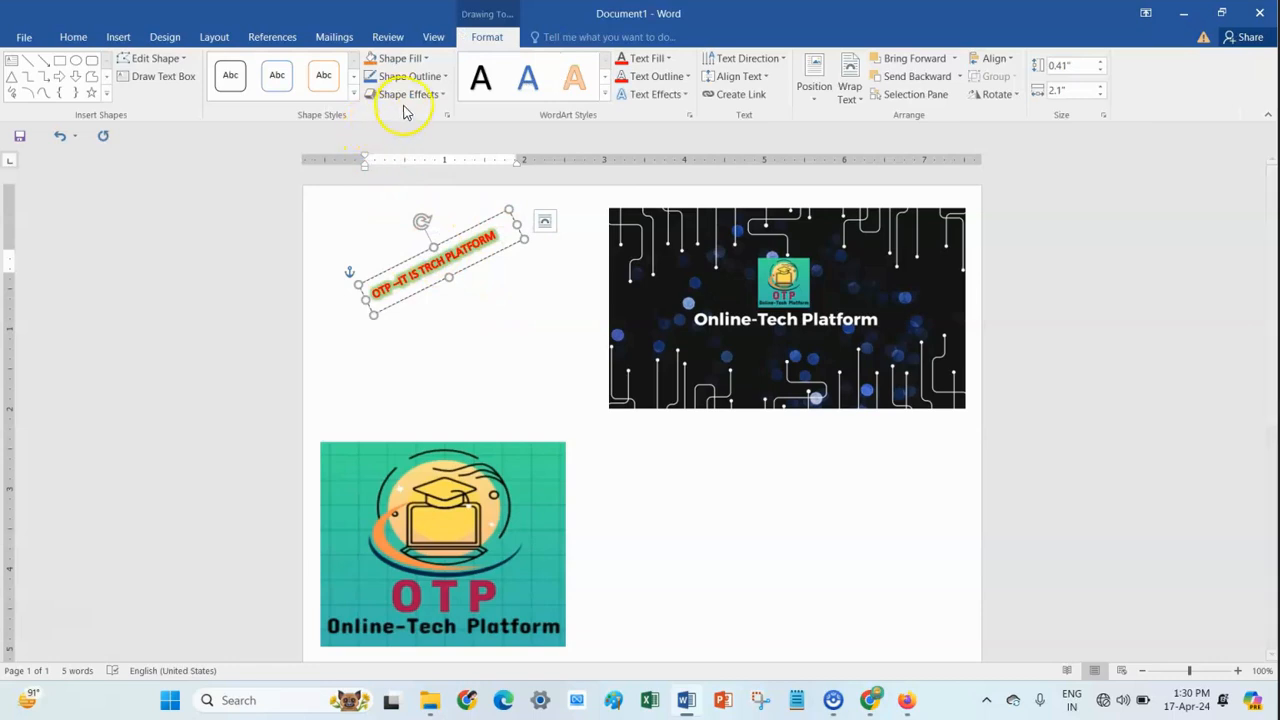
{"action": "left_click", "coordinate": [438, 76]}
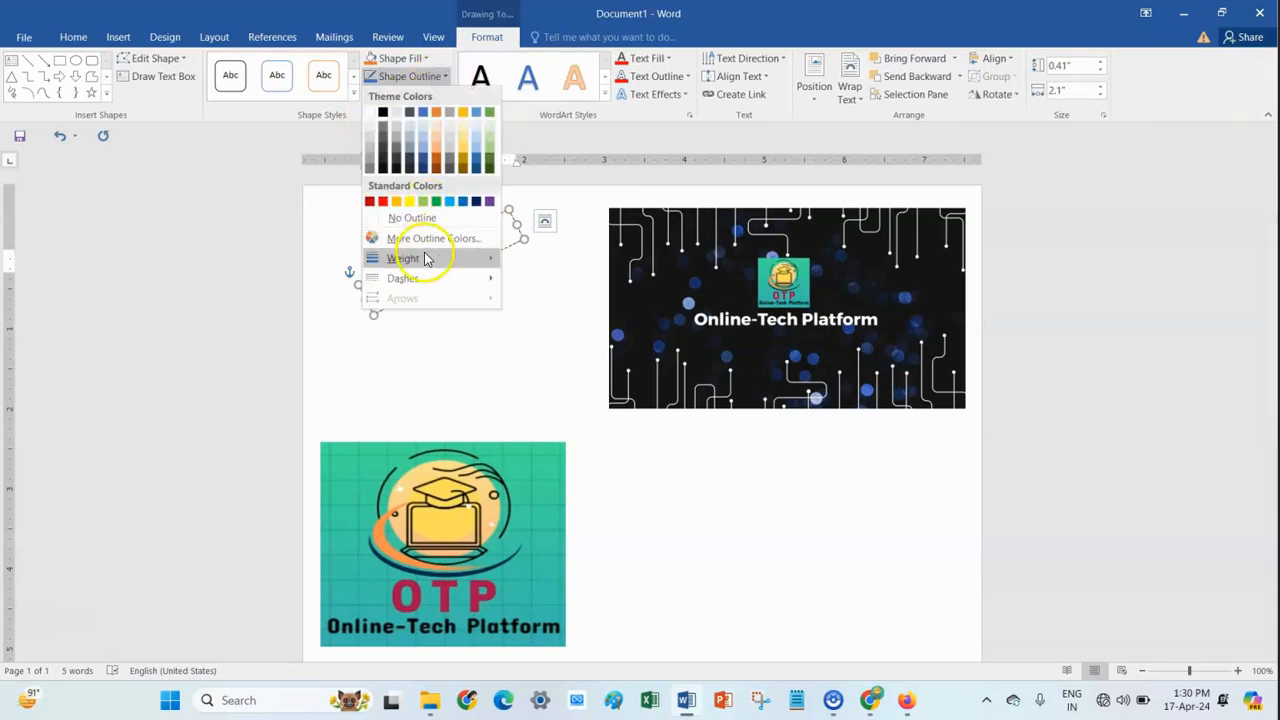
{"action": "mouse_move", "coordinate": [425, 259]}
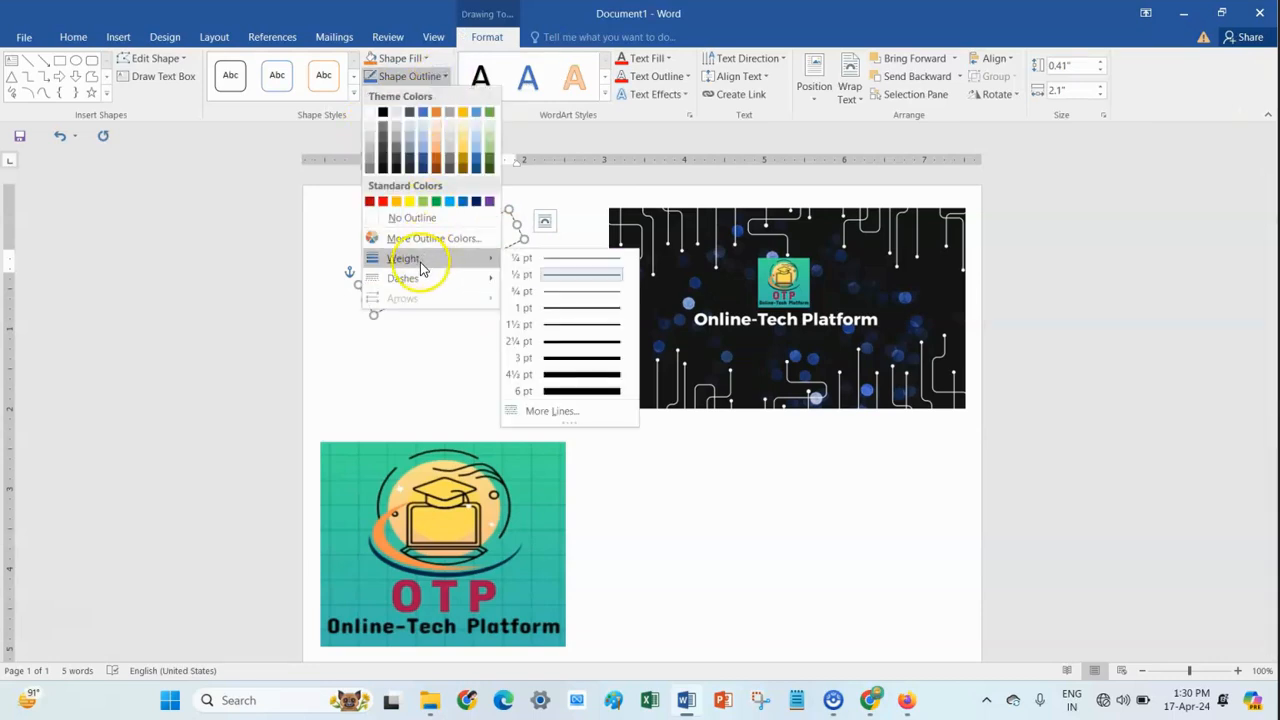
{"action": "left_click", "coordinate": [579, 375]}
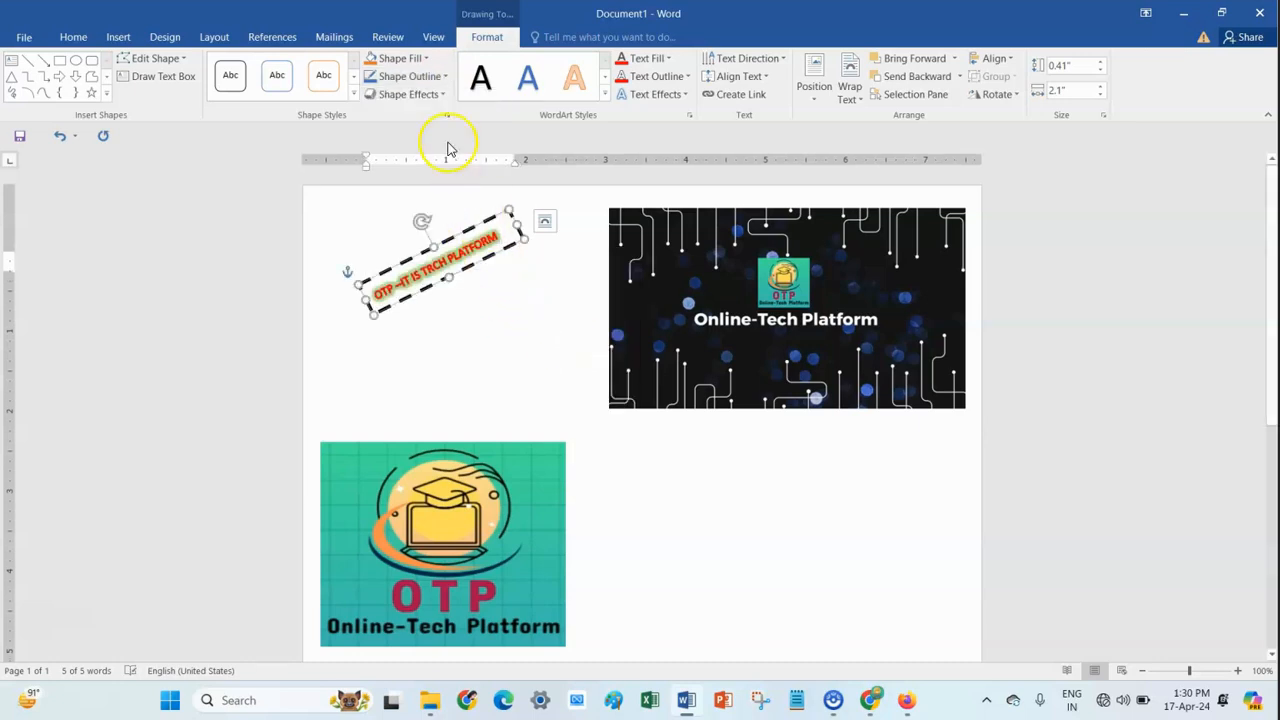
Fill the text box with a lighter blue theme color and leave the box selected
{"action": "left_click", "coordinate": [424, 62]}
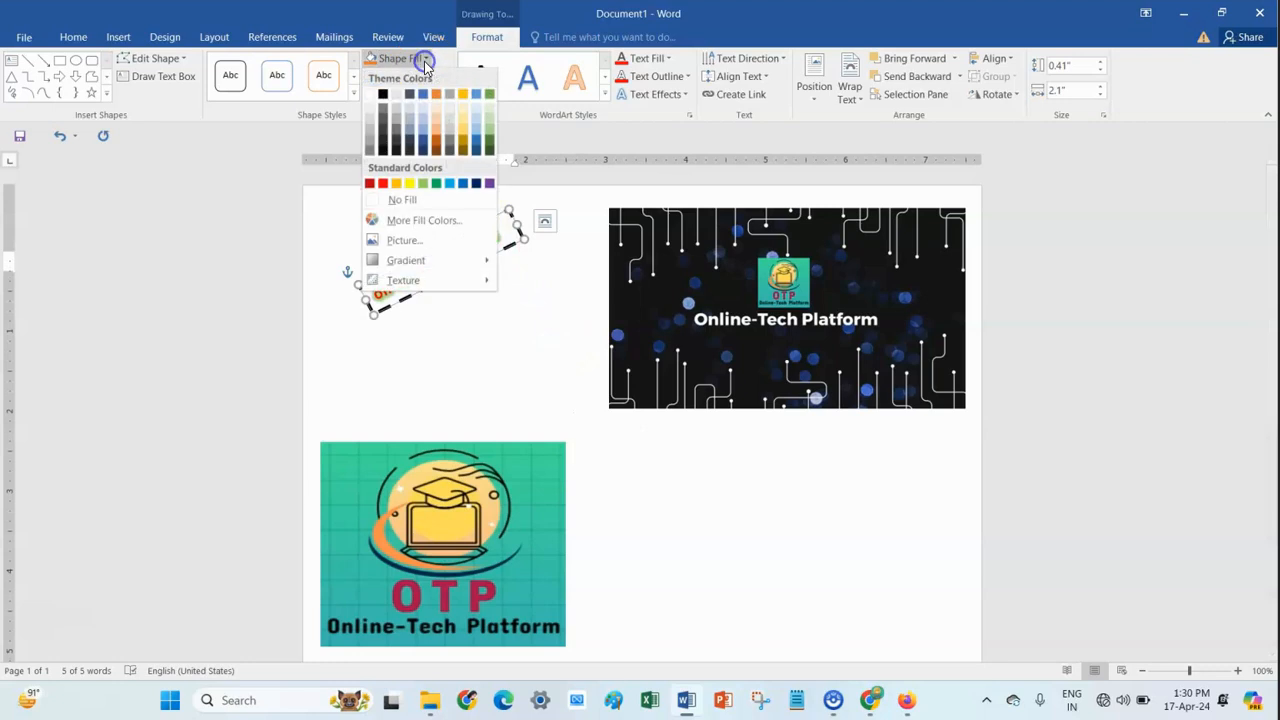
{"action": "left_click", "coordinate": [422, 132]}
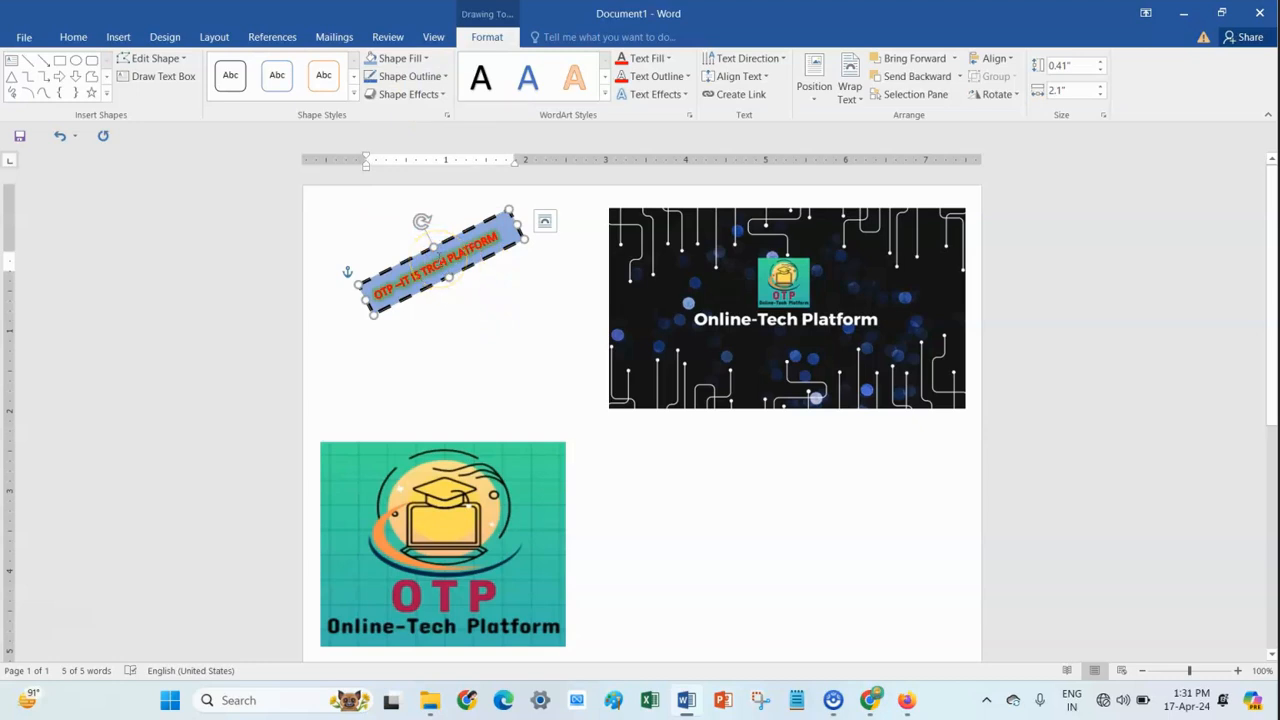
{"action": "left_click", "coordinate": [509, 370]}
{"action": "left_click", "coordinate": [445, 247]}
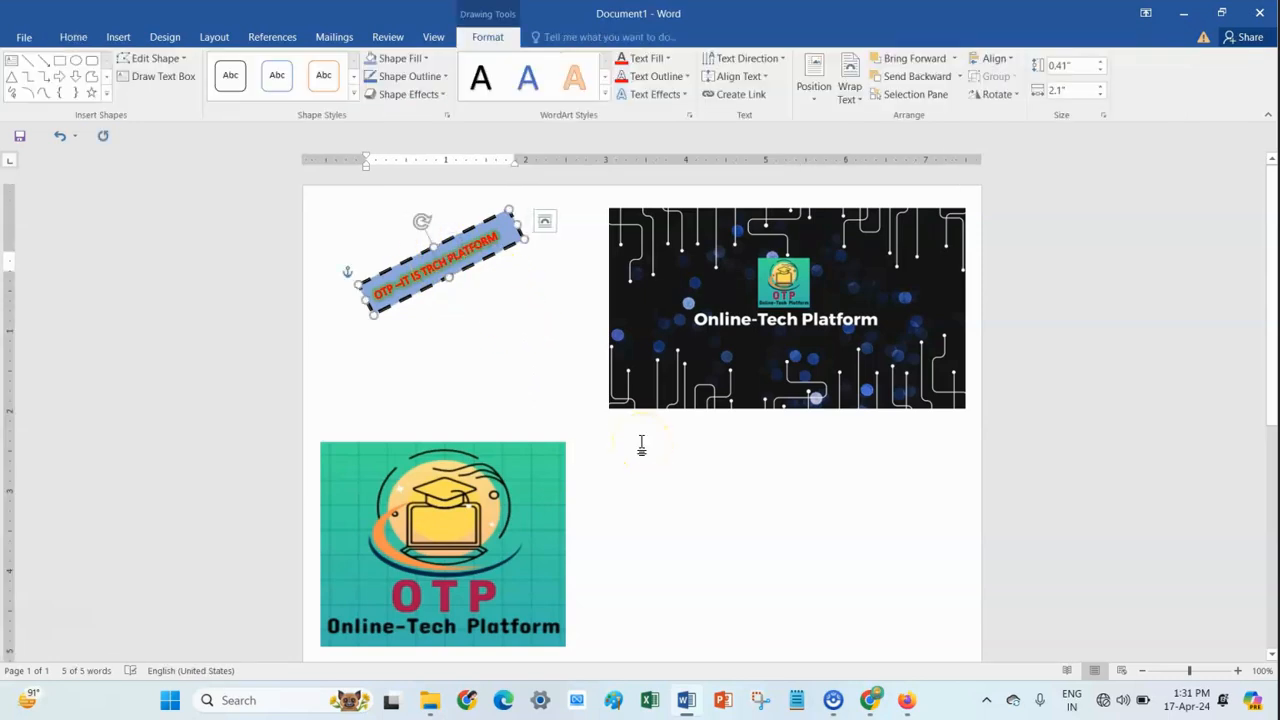
Paste a copy of the rotated text box and move it below the dark banner picture, beside the OTP logo
{"action": "left_click", "coordinate": [513, 327]}
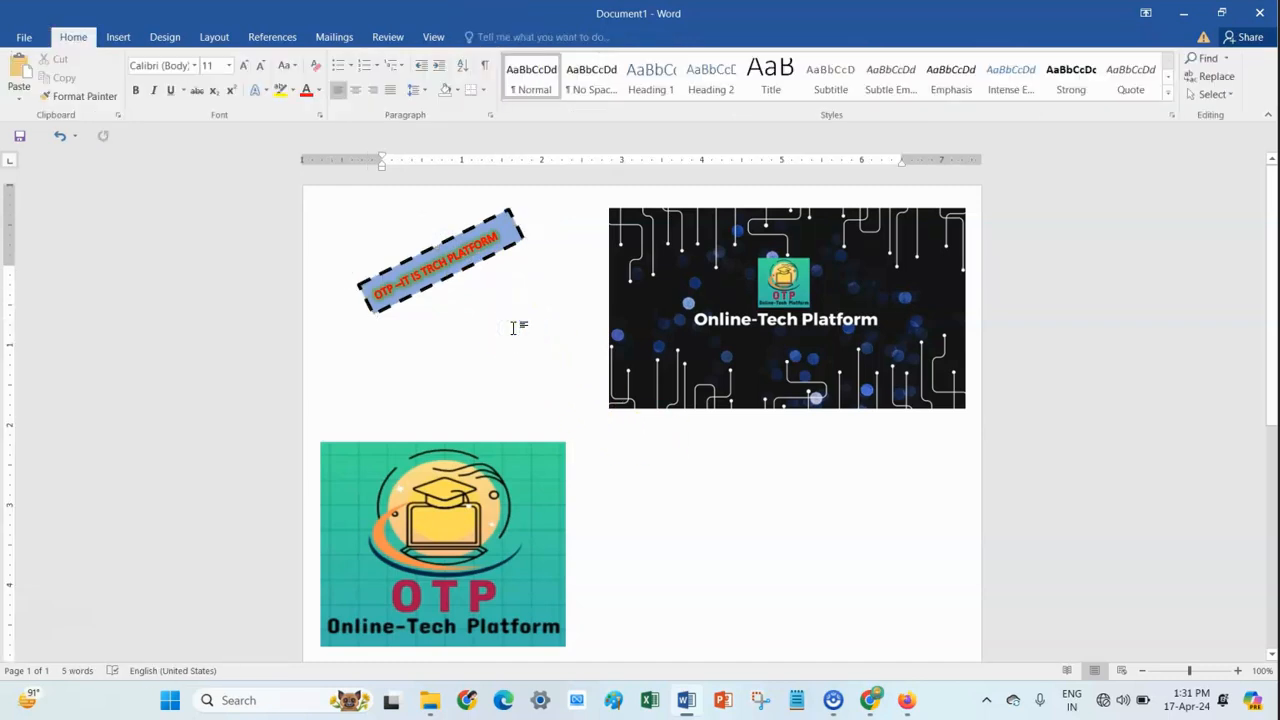
{"action": "key", "text": "ctrl+v"}
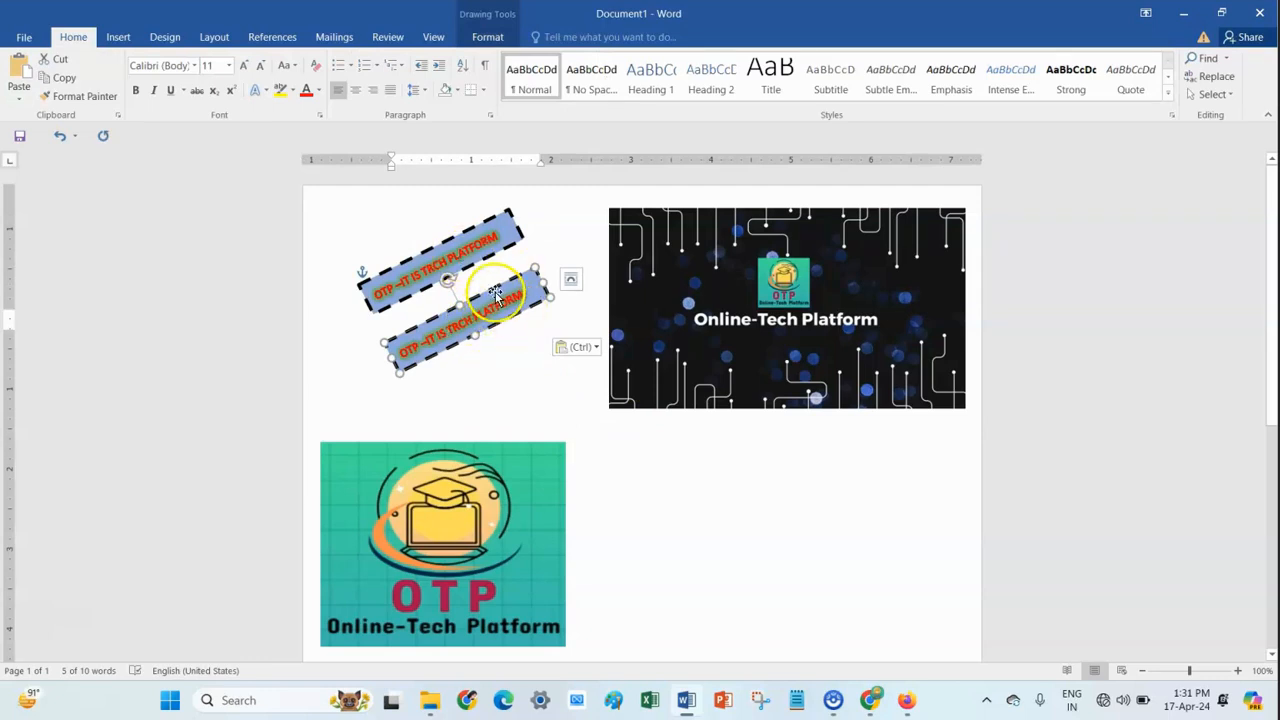
{"action": "left_click_drag", "start_coordinate": [497, 290], "coordinate": [805, 515]}
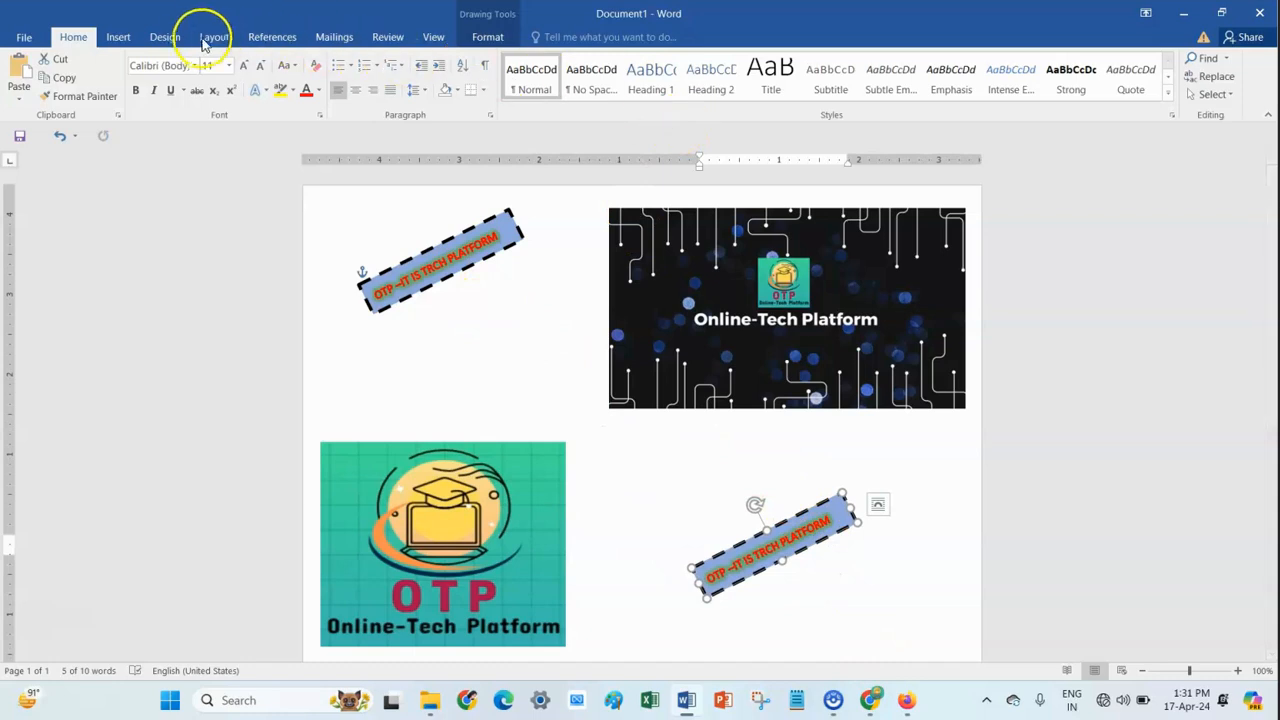
Replace the copied text box's contents with the AutoText entry that holds the person's full name
{"action": "left_click", "coordinate": [120, 37]}
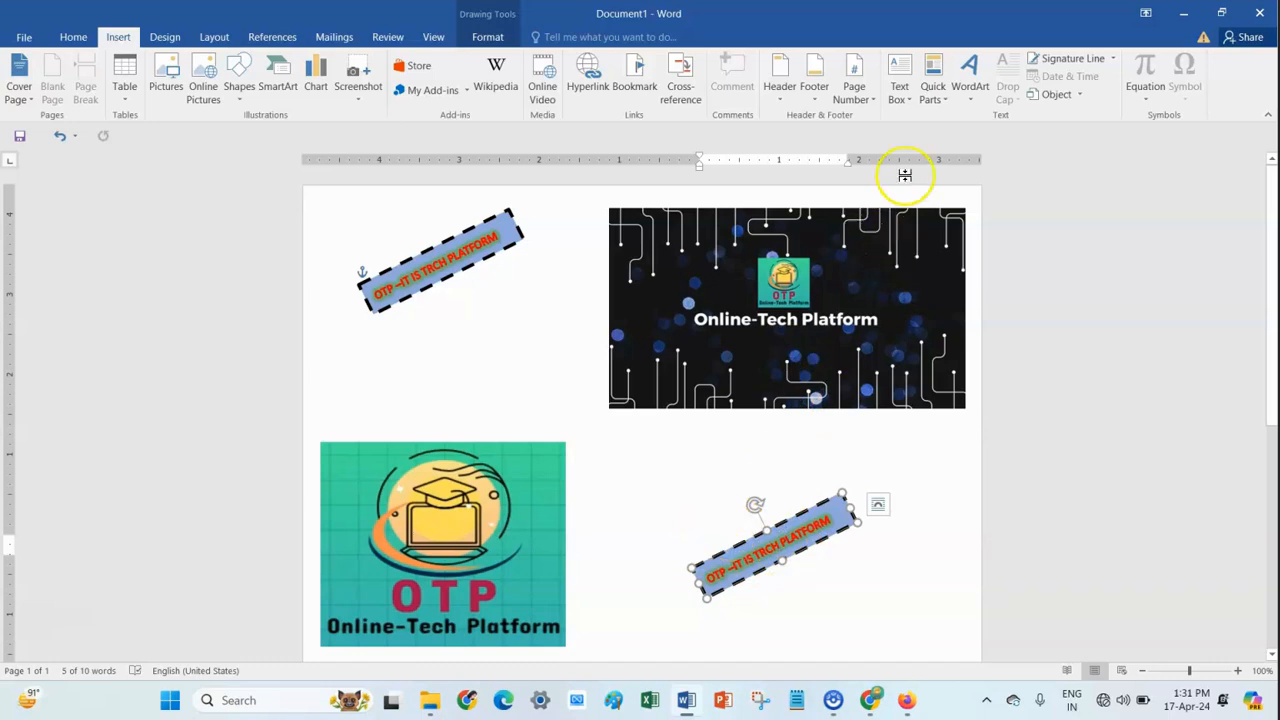
{"action": "left_click", "coordinate": [941, 105]}
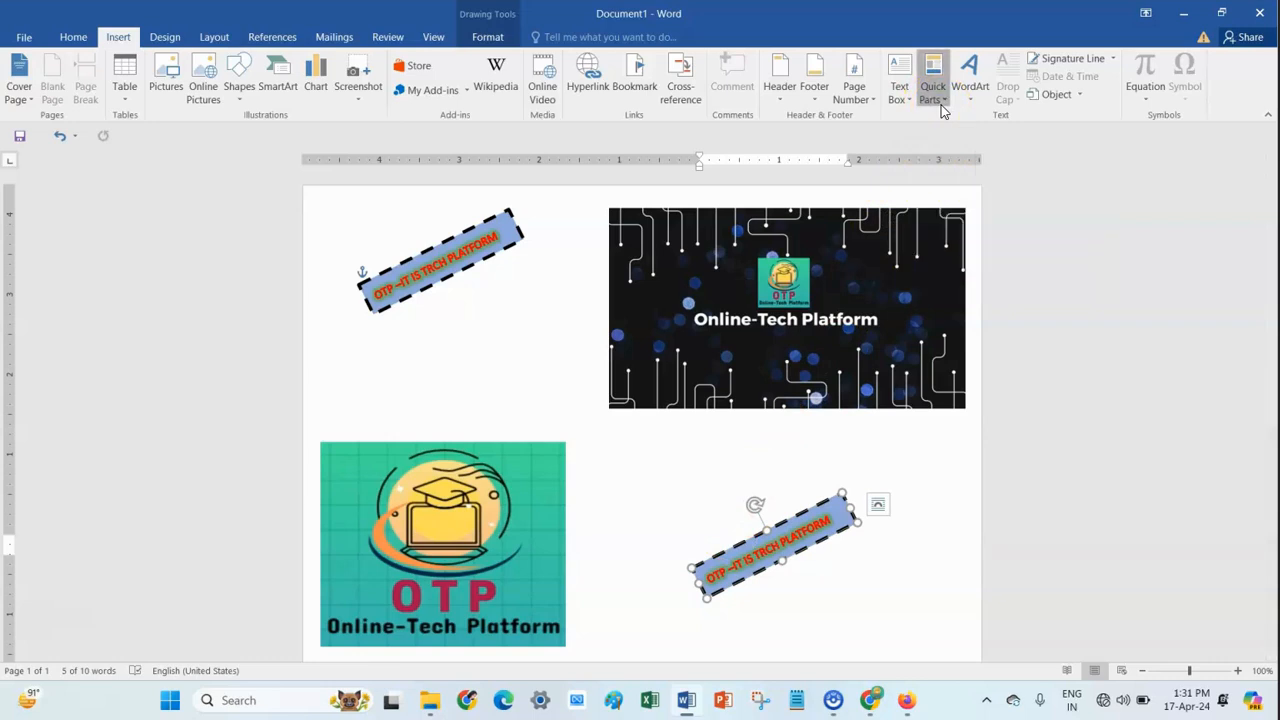
{"action": "mouse_move", "coordinate": [991, 122]}
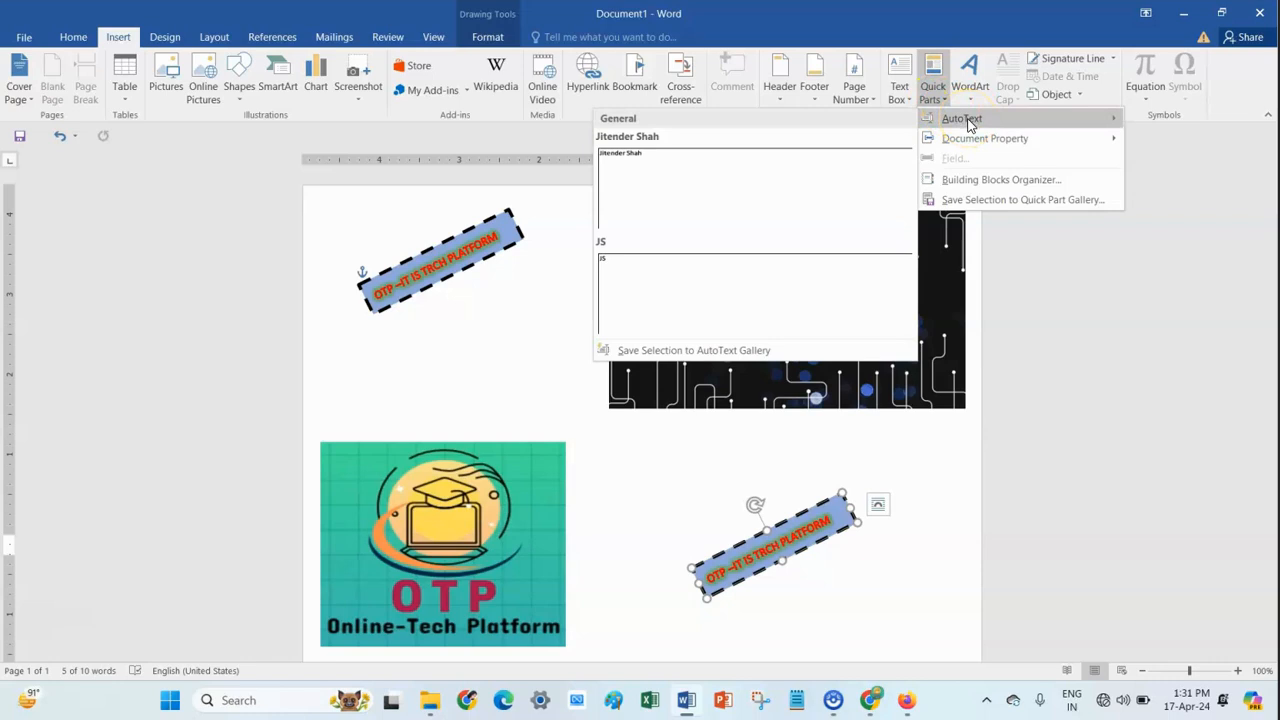
{"action": "left_click", "coordinate": [726, 188]}
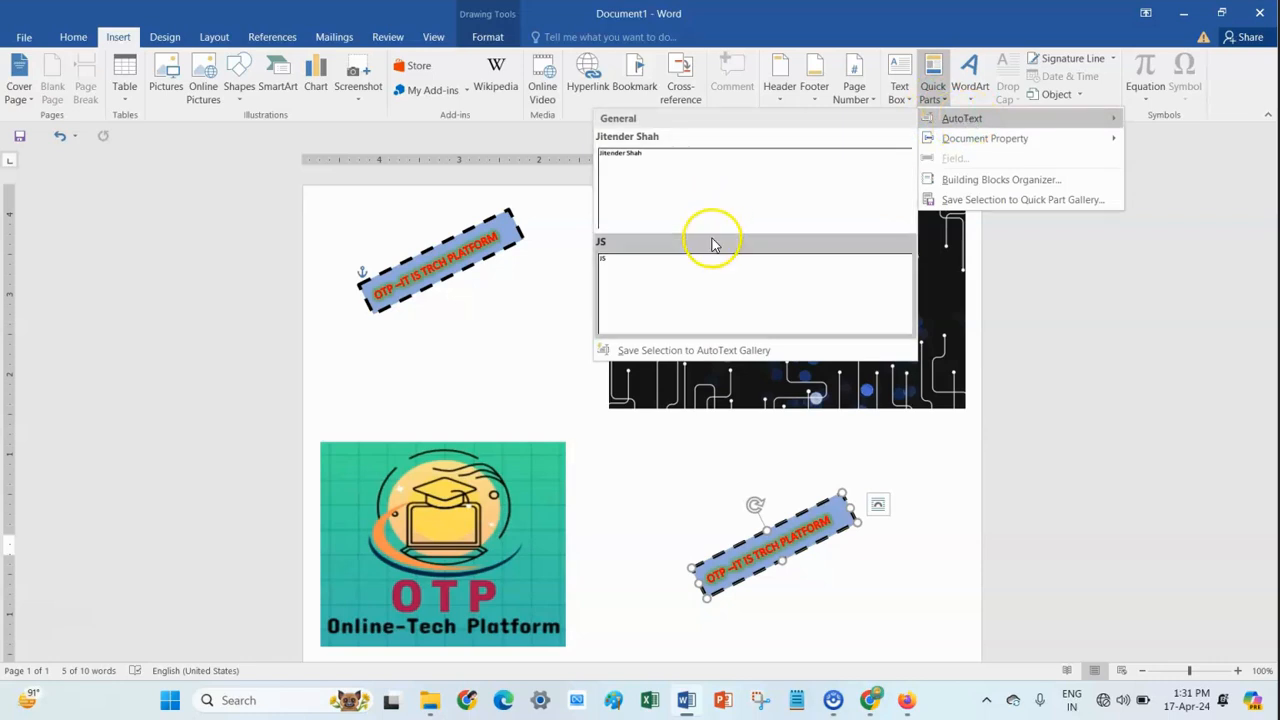
{"action": "left_click", "coordinate": [714, 179]}
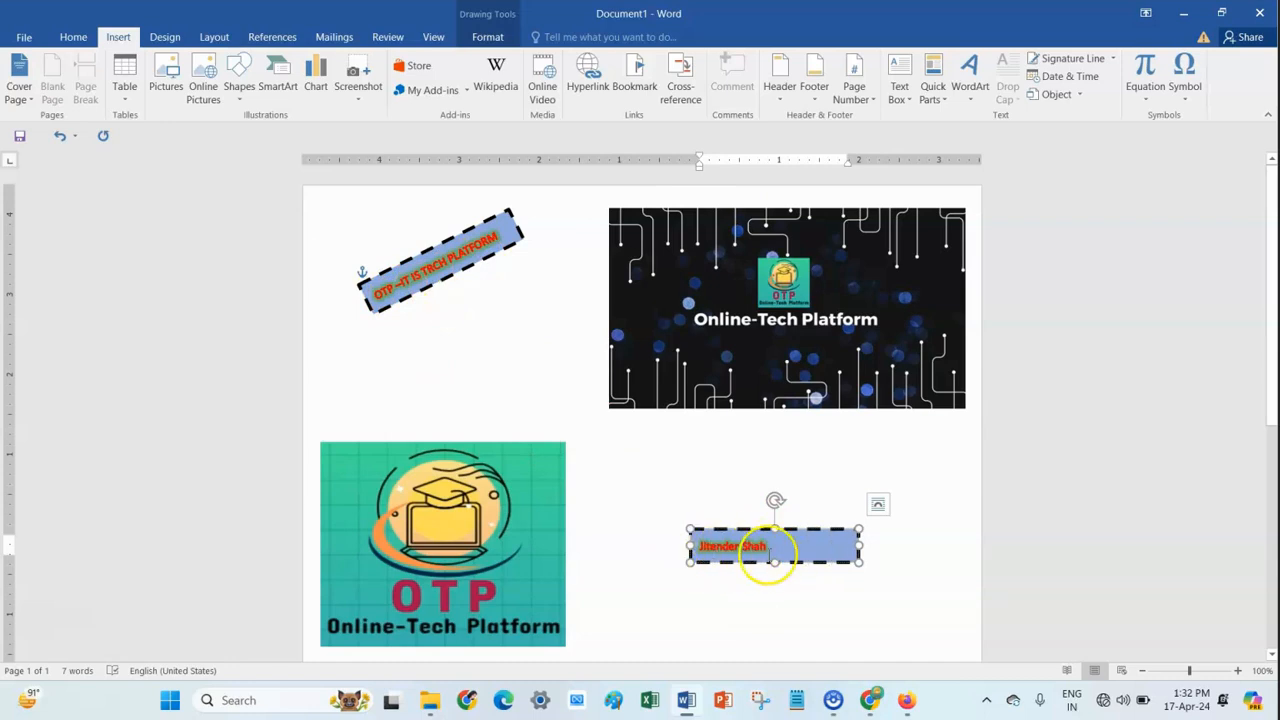
Insert the Company document property after the name in the copied text box
{"action": "left_click", "coordinate": [932, 100]}
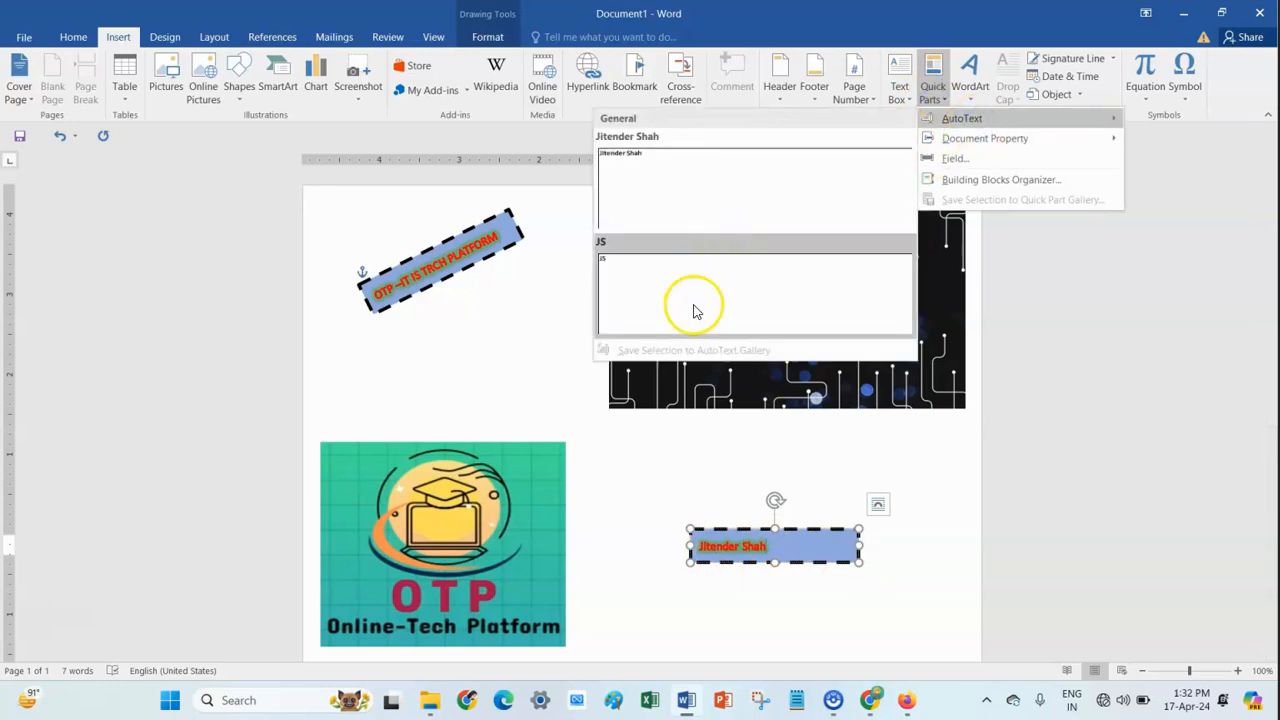
{"action": "mouse_move", "coordinate": [1016, 146]}
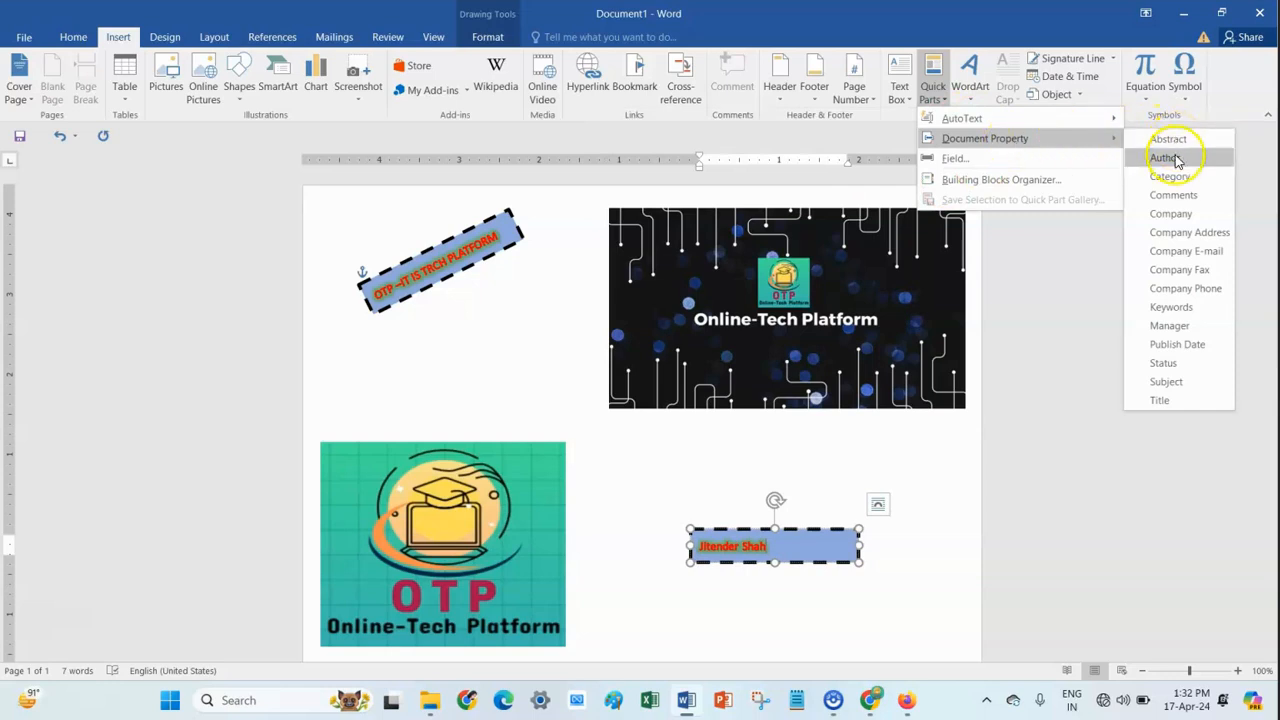
{"action": "left_click", "coordinate": [1168, 216]}
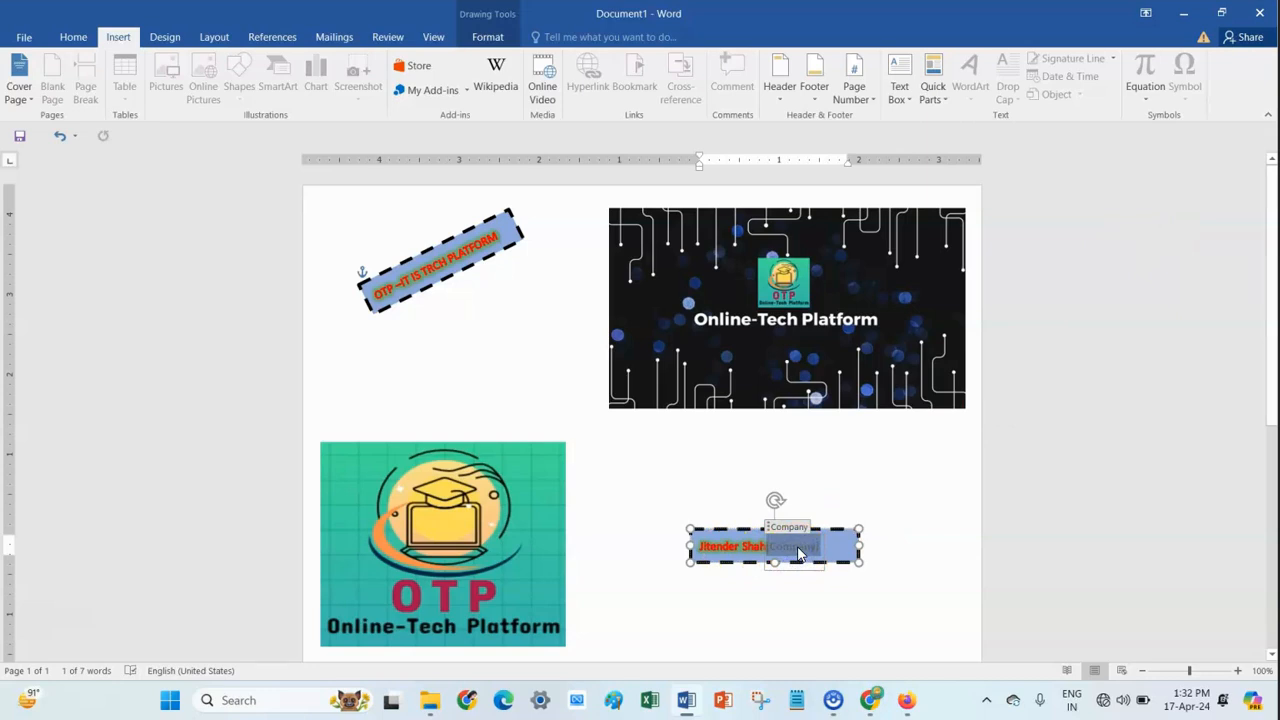
{"action": "left_click", "coordinate": [934, 95]}
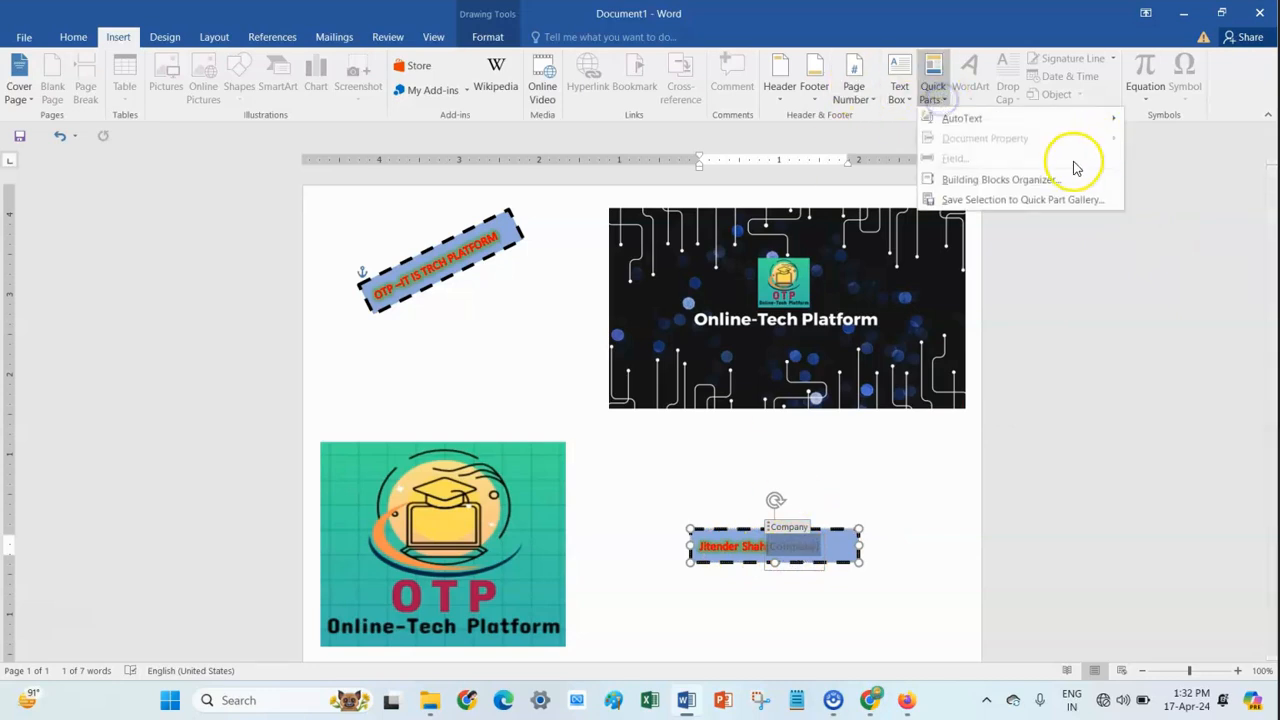
{"action": "left_click", "coordinate": [794, 548]}
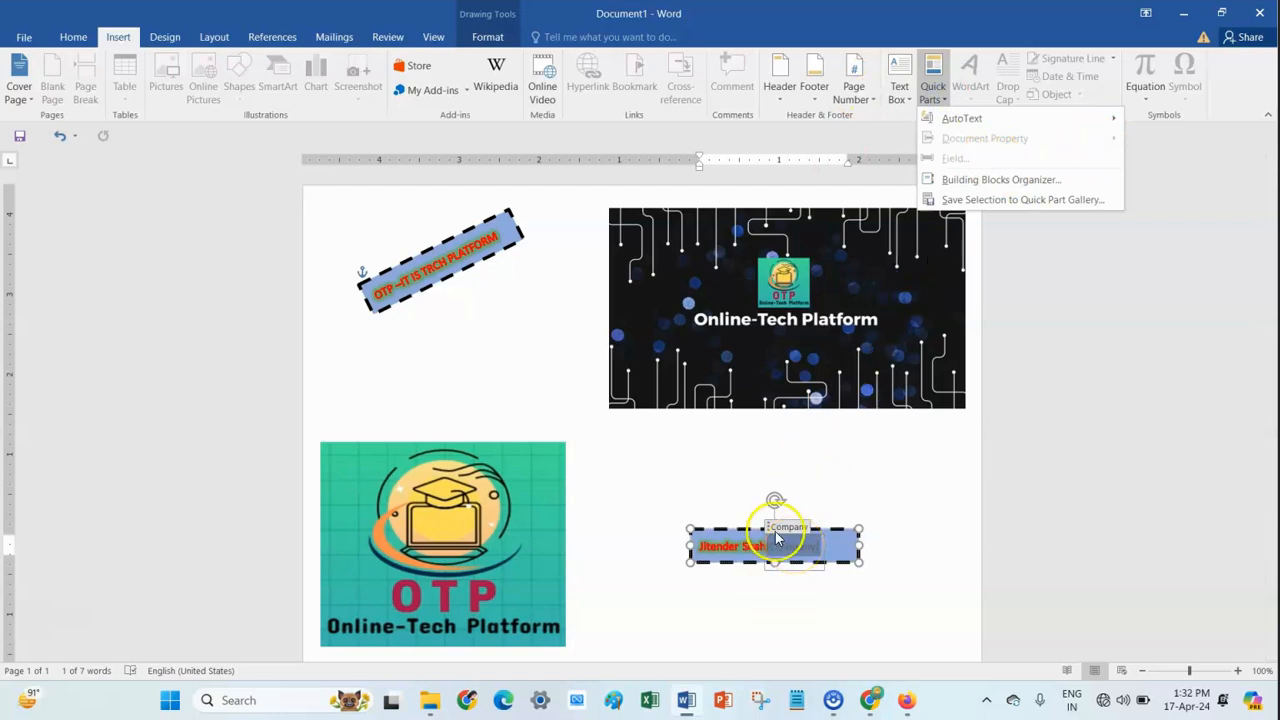
{"action": "left_click", "coordinate": [797, 548]}
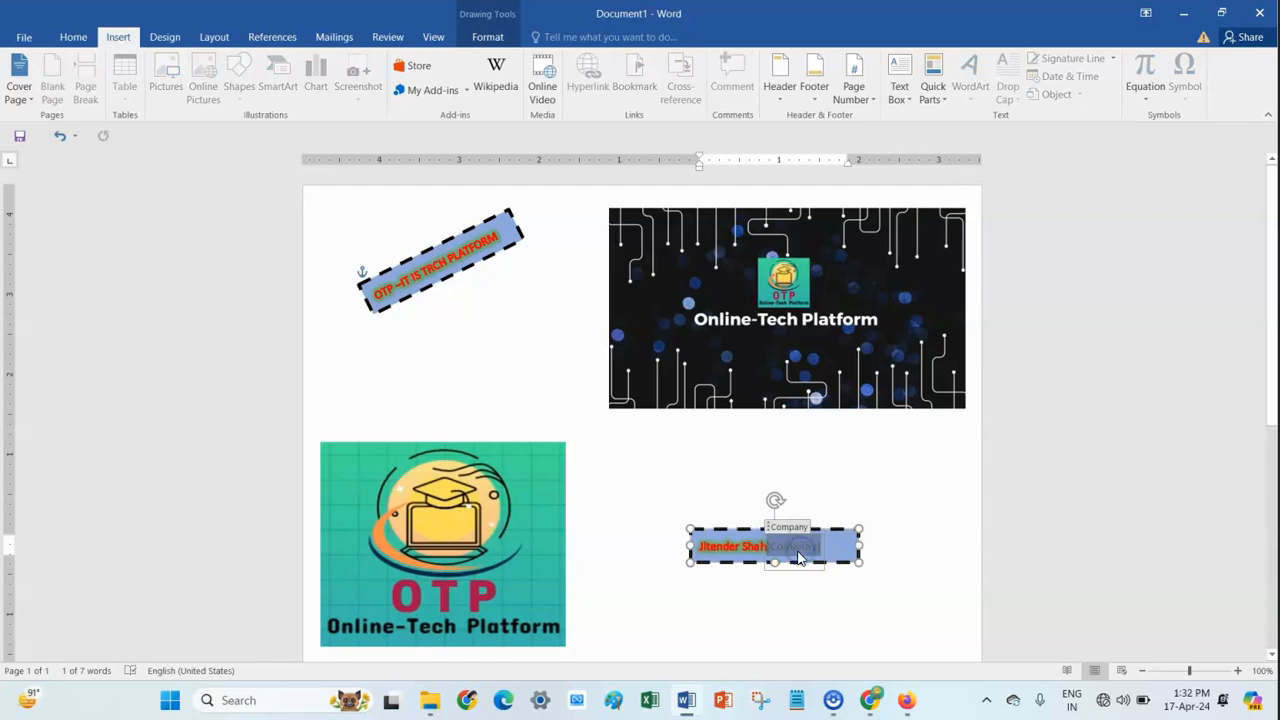
{"action": "key", "text": "BackSpace"}
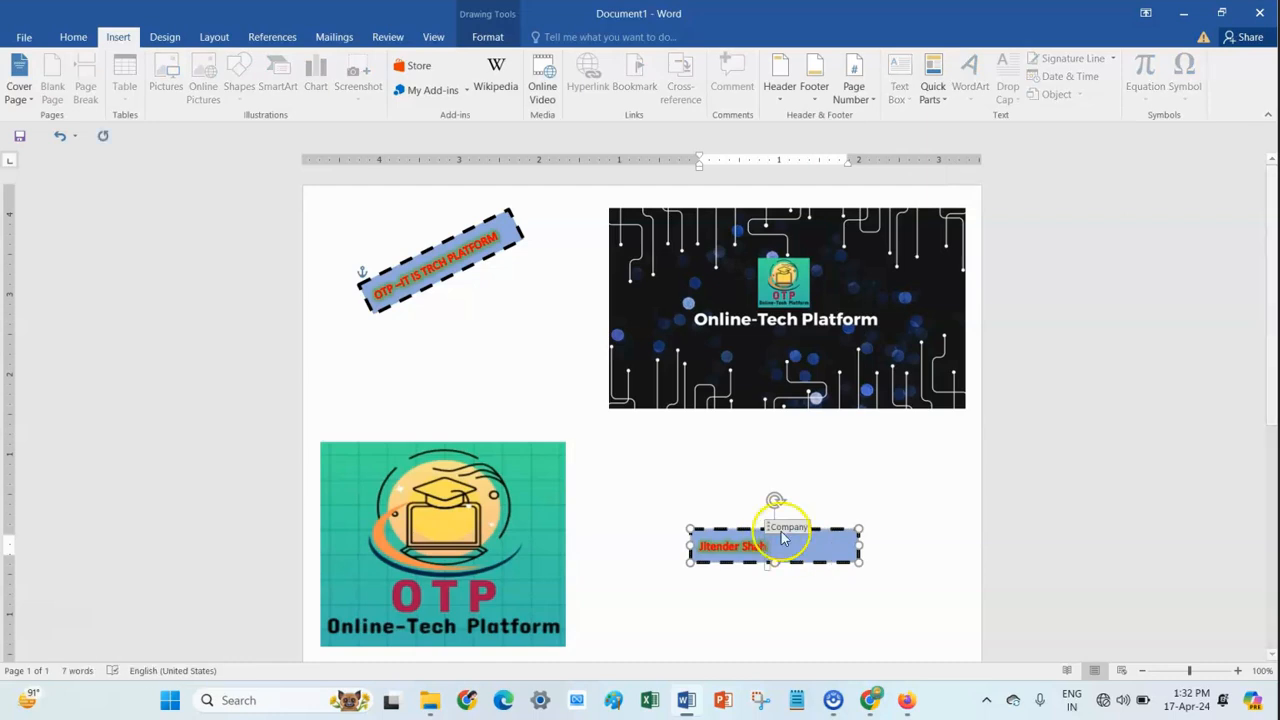
{"action": "left_click", "coordinate": [938, 100]}
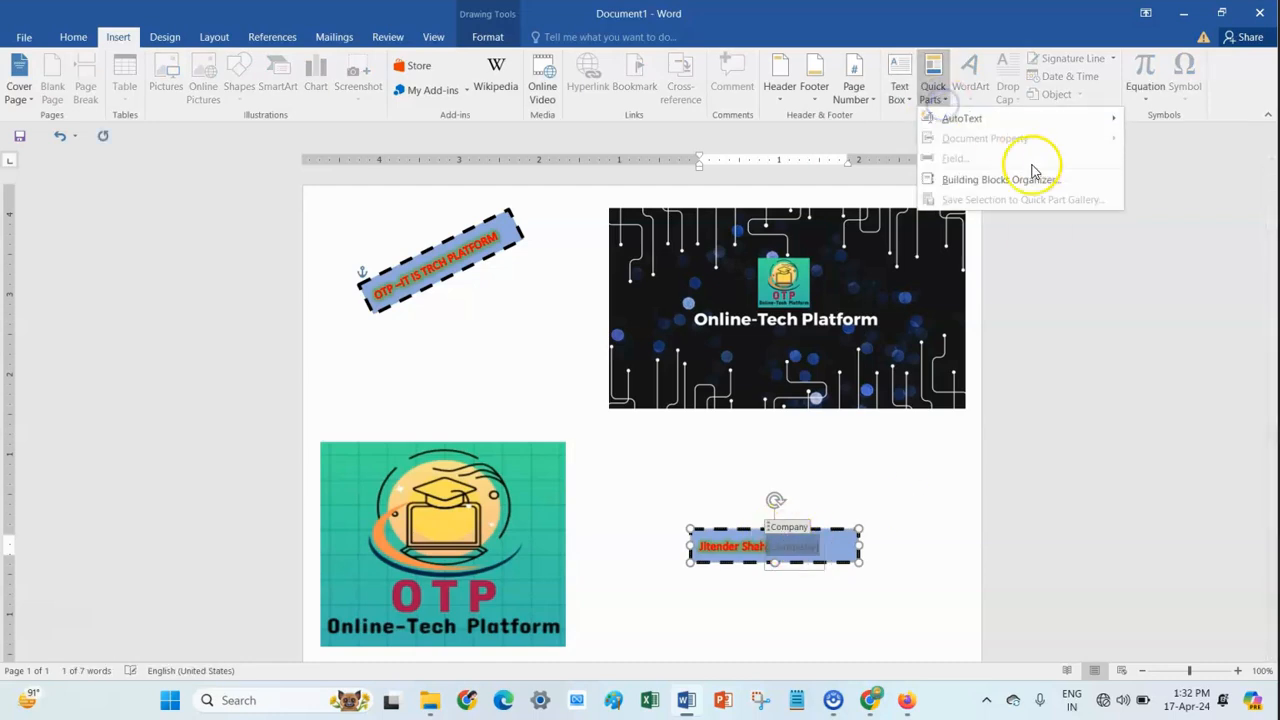
{"action": "left_click", "coordinate": [735, 548]}
{"action": "left_click", "coordinate": [462, 276]}
{"action": "left_click", "coordinate": [443, 260]}
Fill the Company property in the copied text box with "OTP" and deselect the box
{"action": "left_click", "coordinate": [811, 554]}
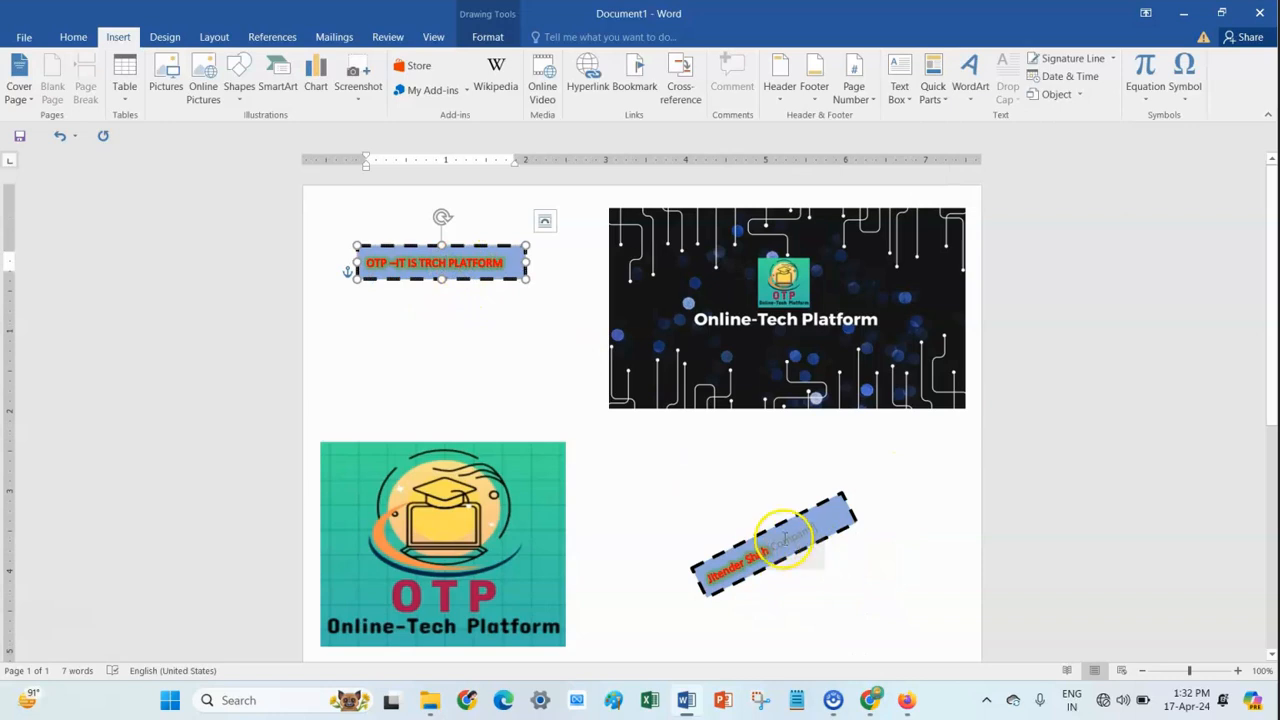
{"action": "left_click", "coordinate": [788, 538]}
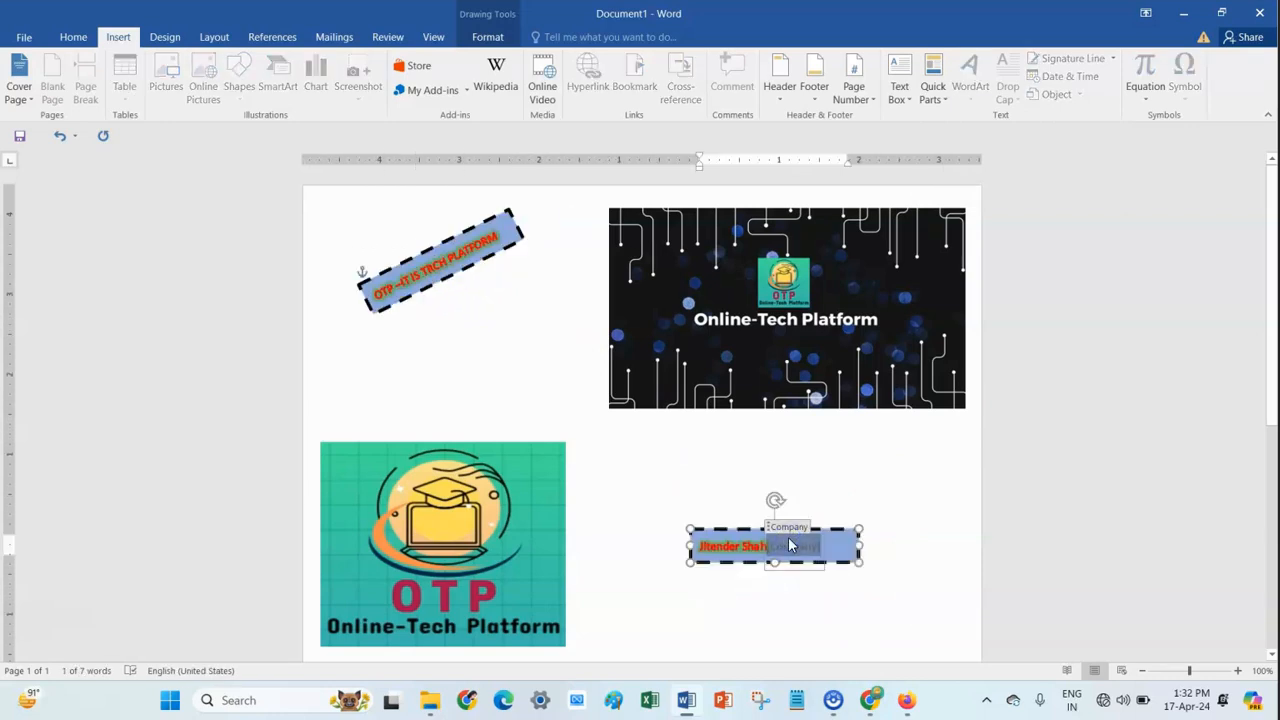
{"action": "type", "text": "OTP"}
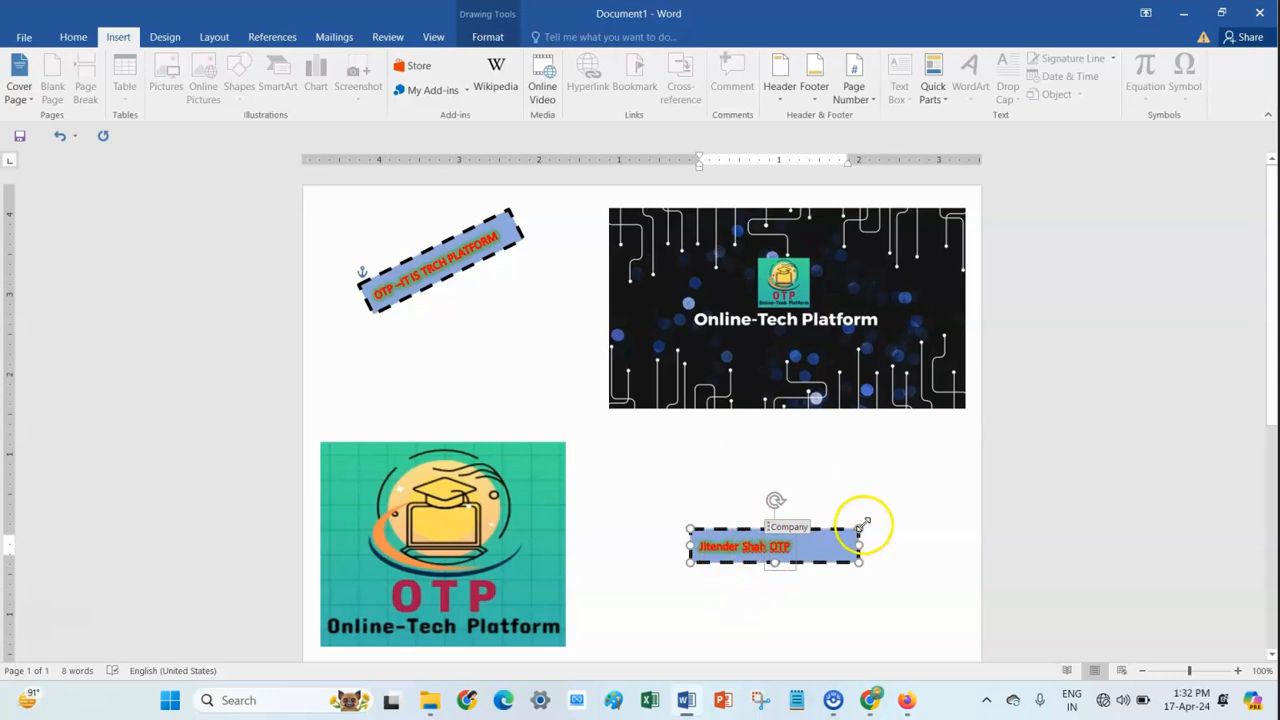
{"action": "left_click", "coordinate": [916, 528]}
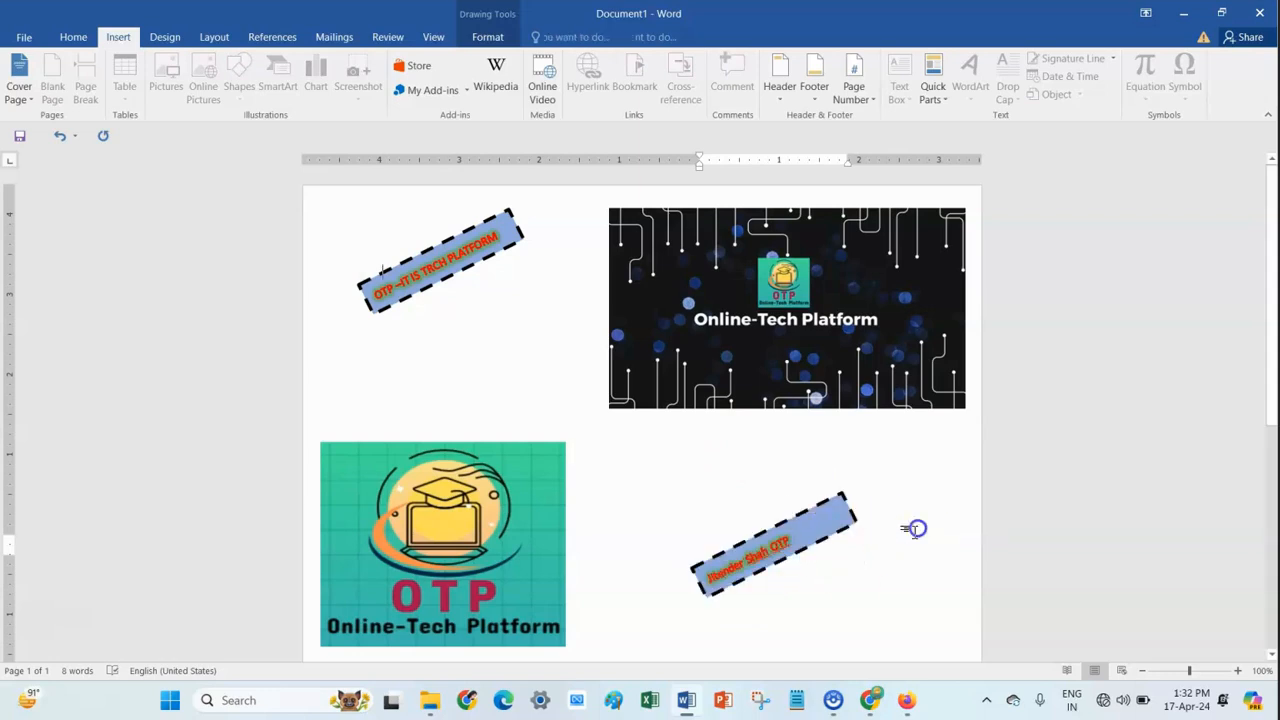
Insert a Page field in the document body using the "1, 2, 3, ..." number format
{"action": "left_click", "coordinate": [946, 101]}
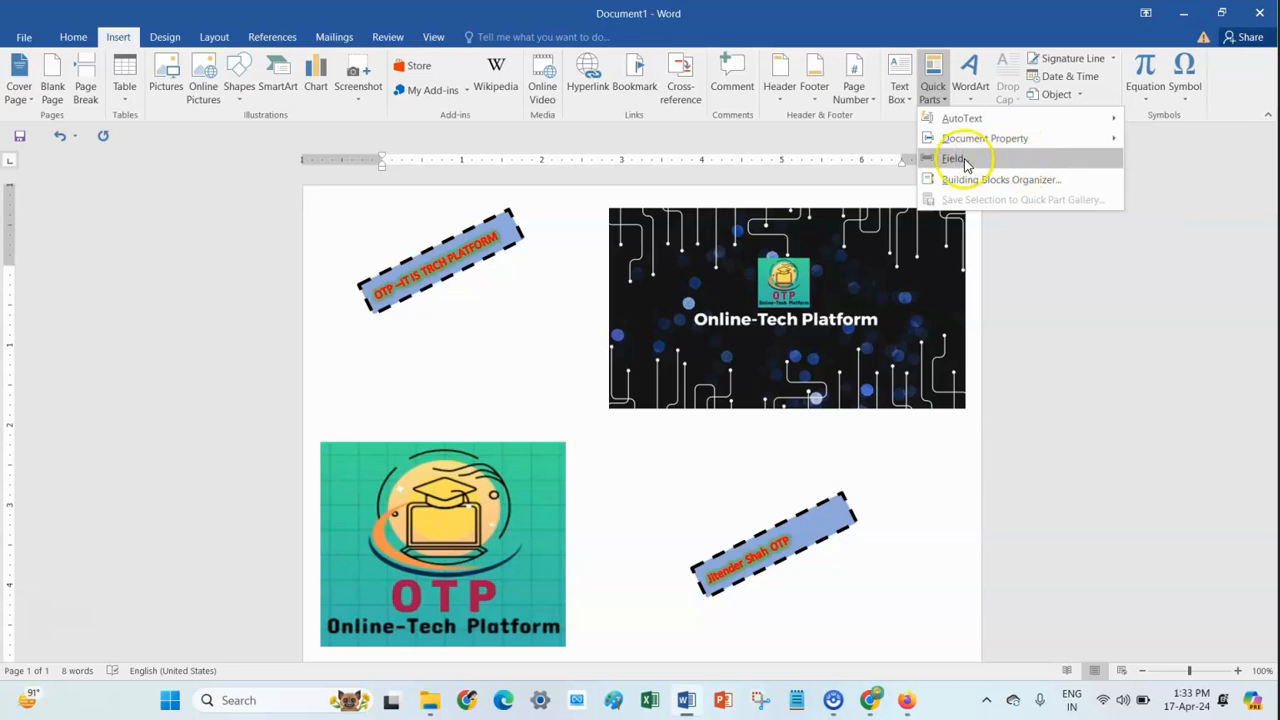
{"action": "left_click", "coordinate": [1024, 162]}
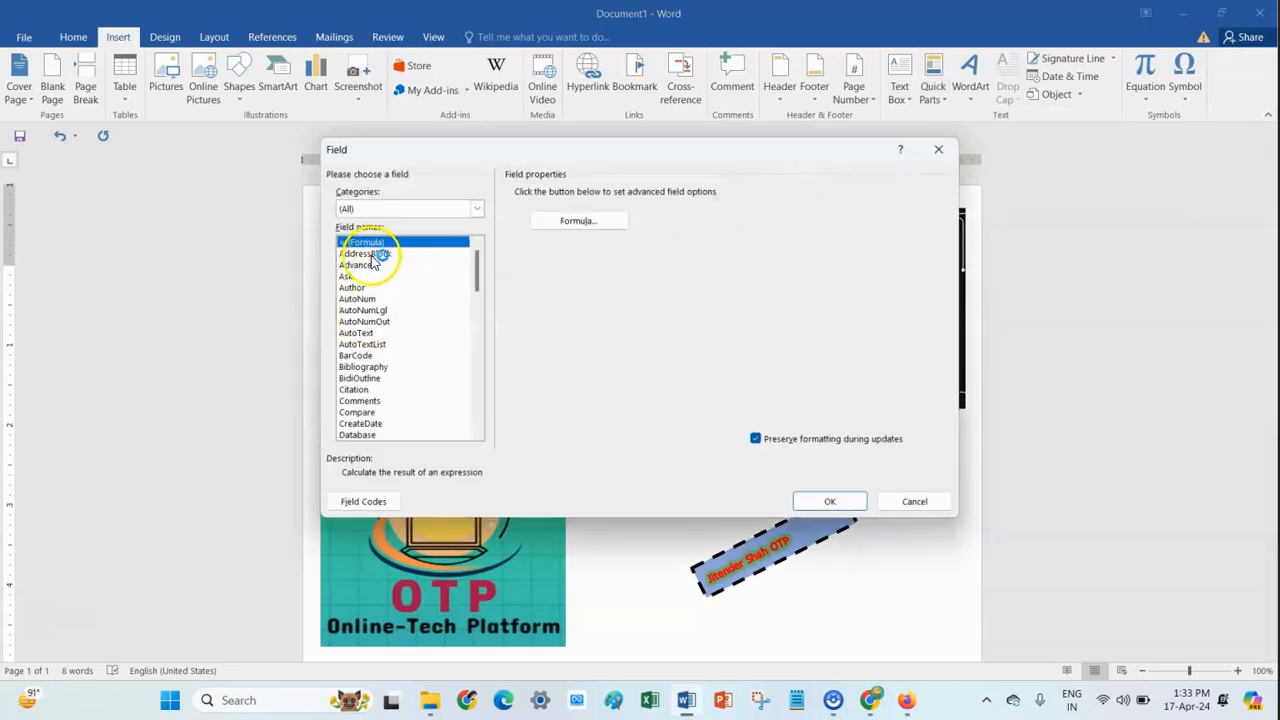
{"action": "scroll", "coordinate": [374, 360], "scroll_direction": "down", "scroll_amount": 5}
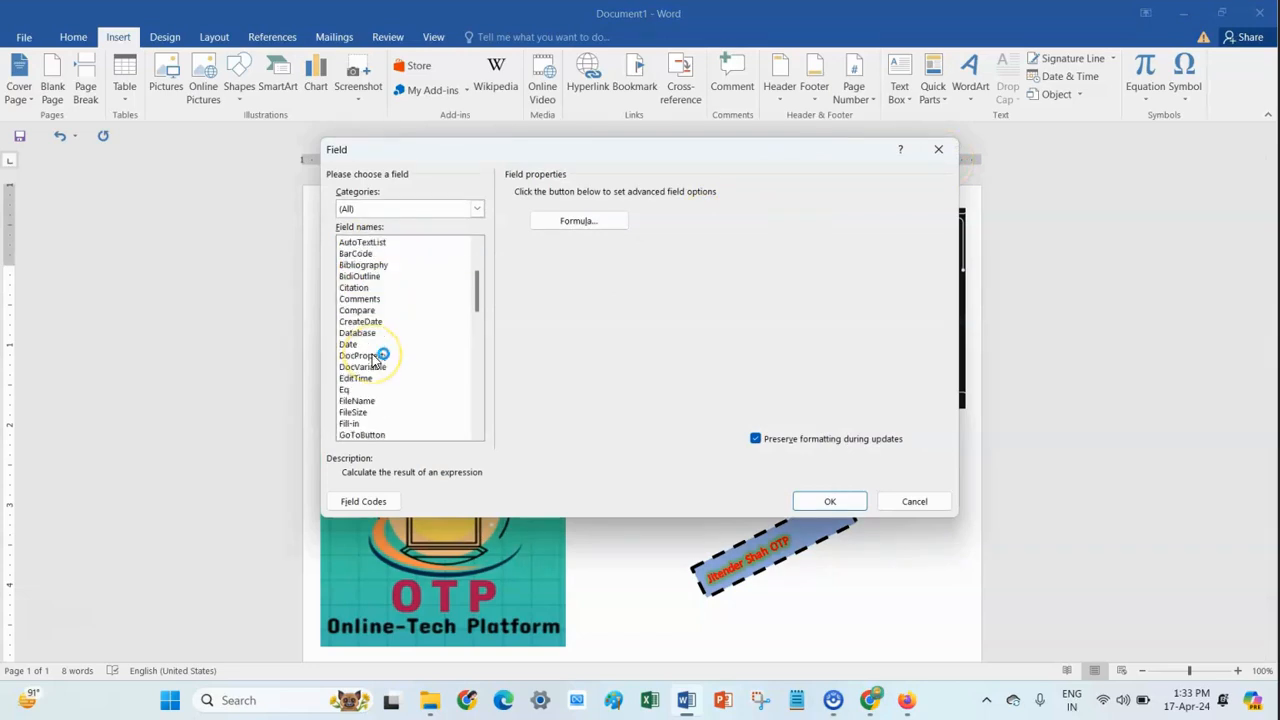
{"action": "scroll", "coordinate": [376, 370], "scroll_direction": "down", "scroll_amount": 7}
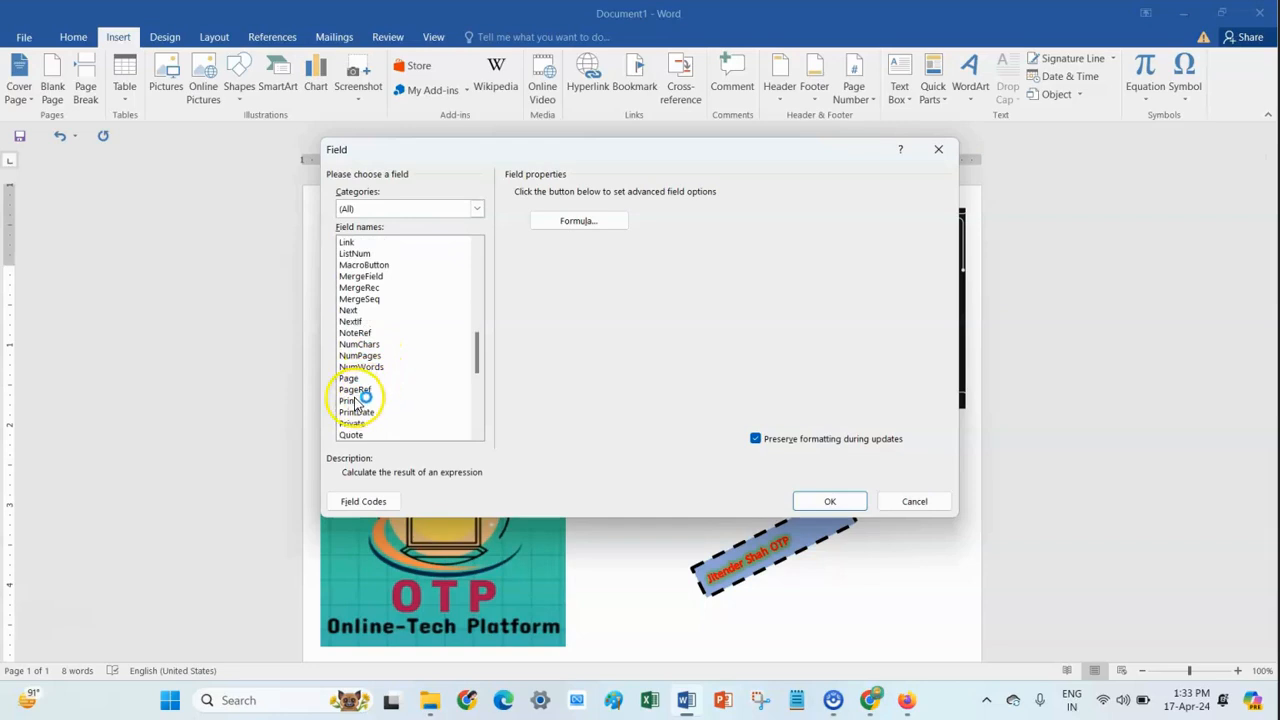
{"action": "left_click", "coordinate": [351, 380]}
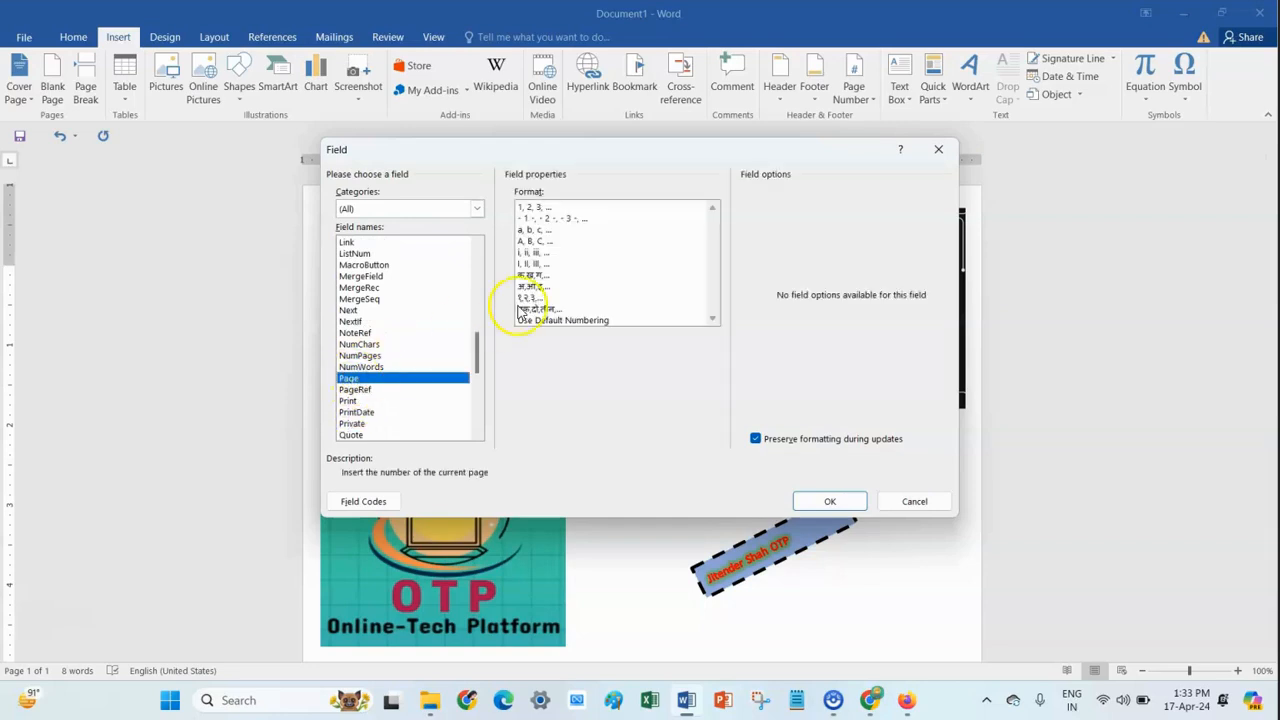
{"action": "left_click", "coordinate": [531, 207]}
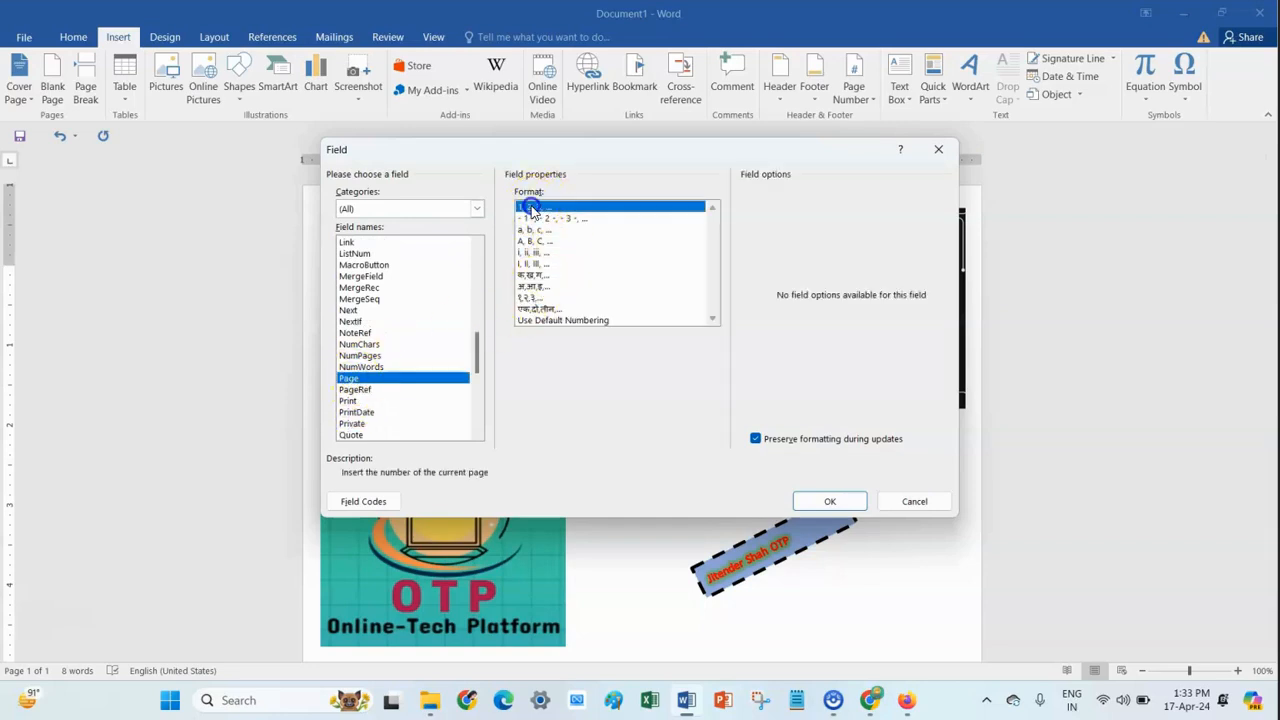
{"action": "left_click", "coordinate": [820, 500]}
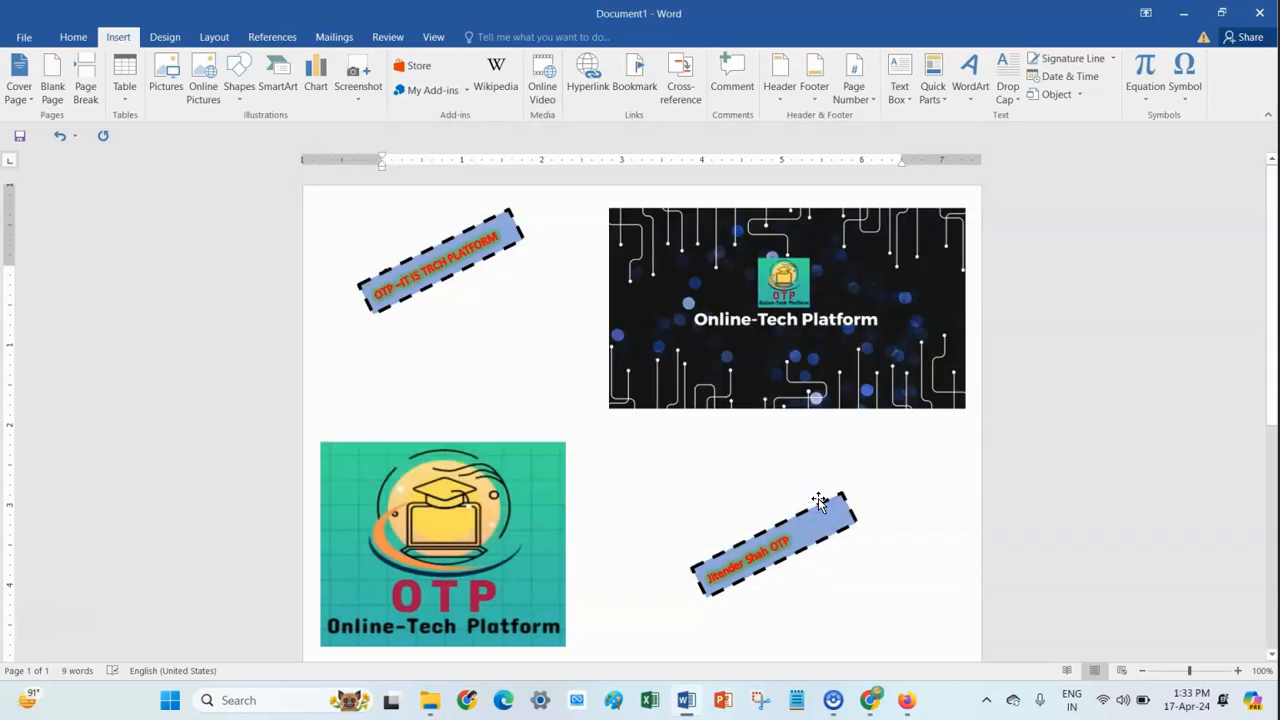
Insert a Bibliography field after the page number field in the document body
{"action": "left_click", "coordinate": [934, 93]}
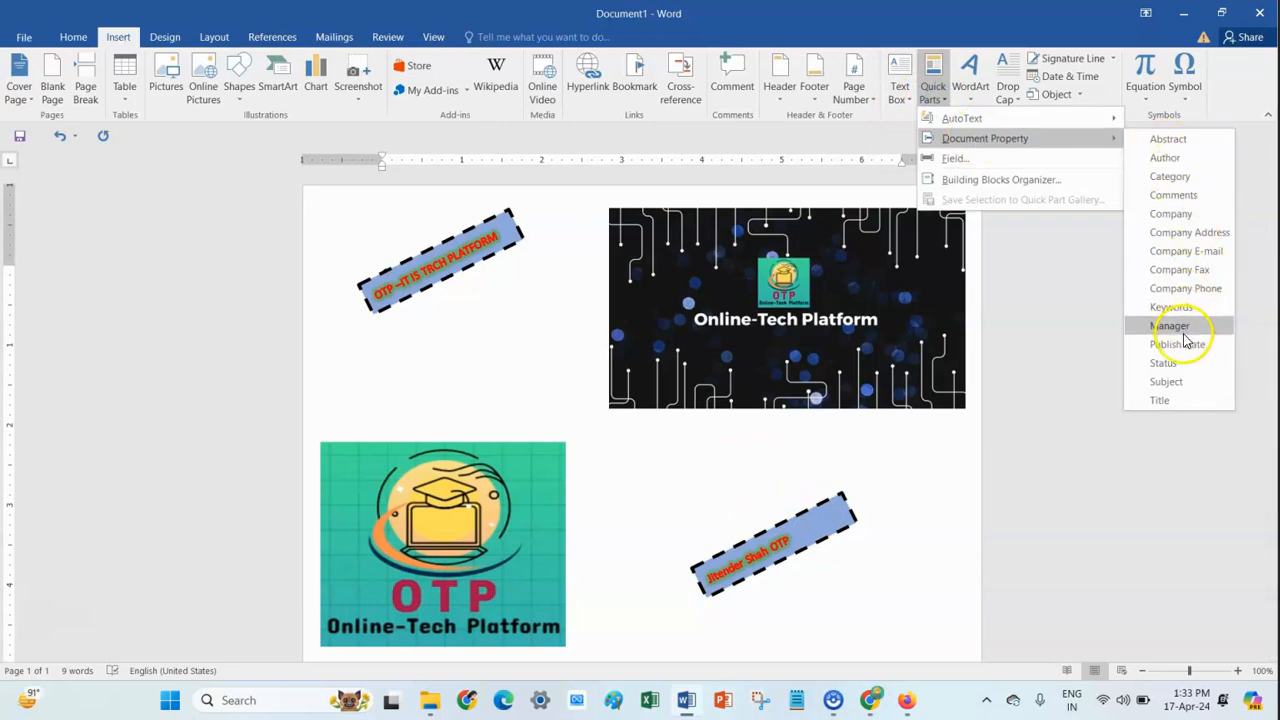
{"action": "left_click", "coordinate": [992, 163]}
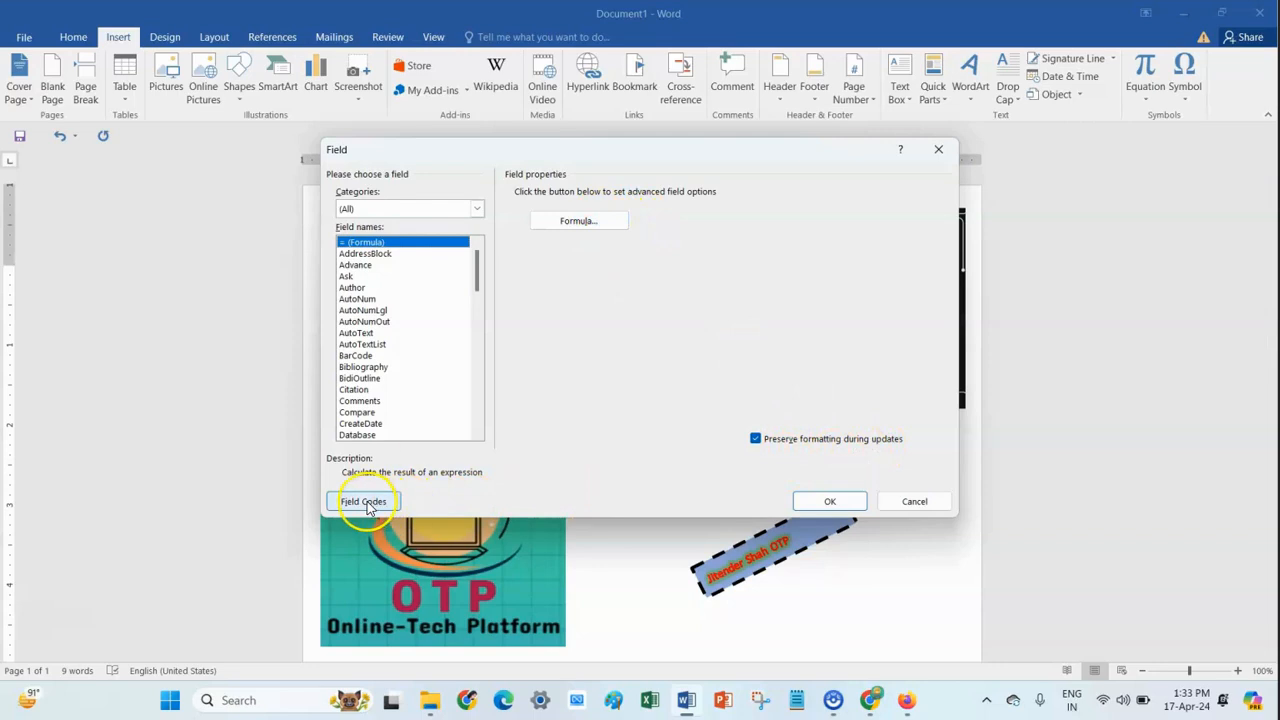
{"action": "left_click", "coordinate": [372, 368]}
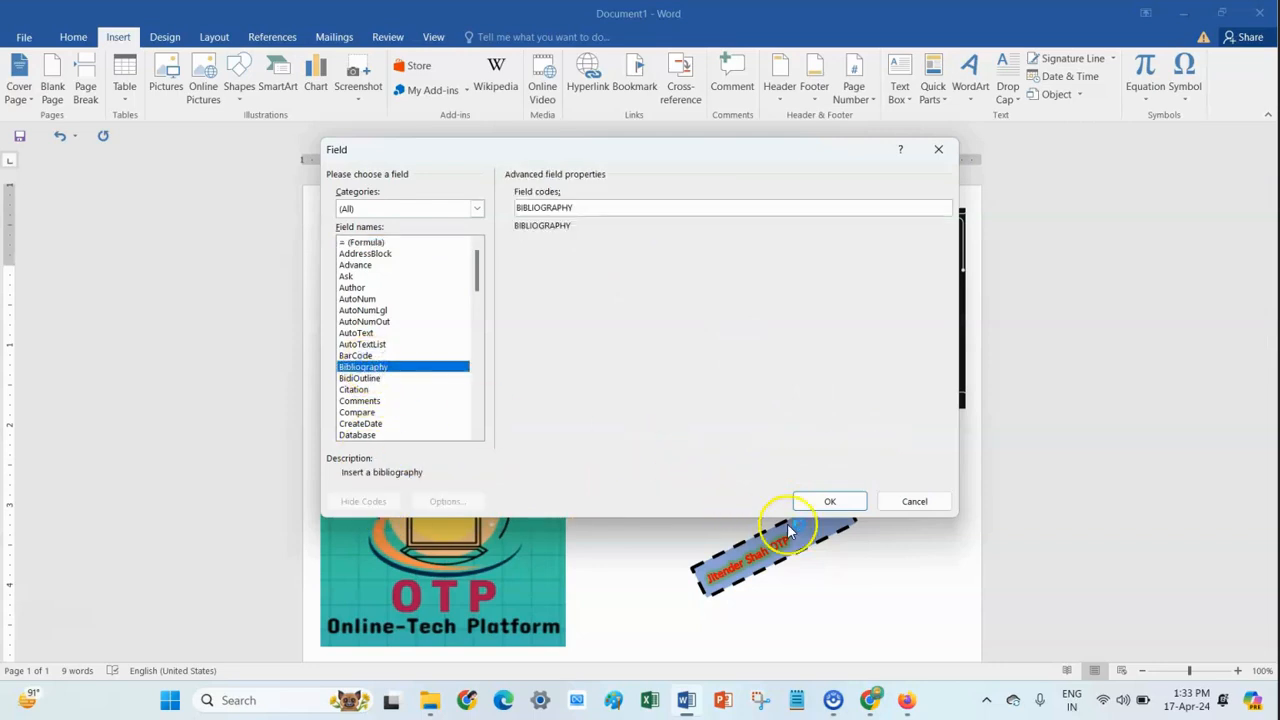
{"action": "left_click", "coordinate": [829, 501]}
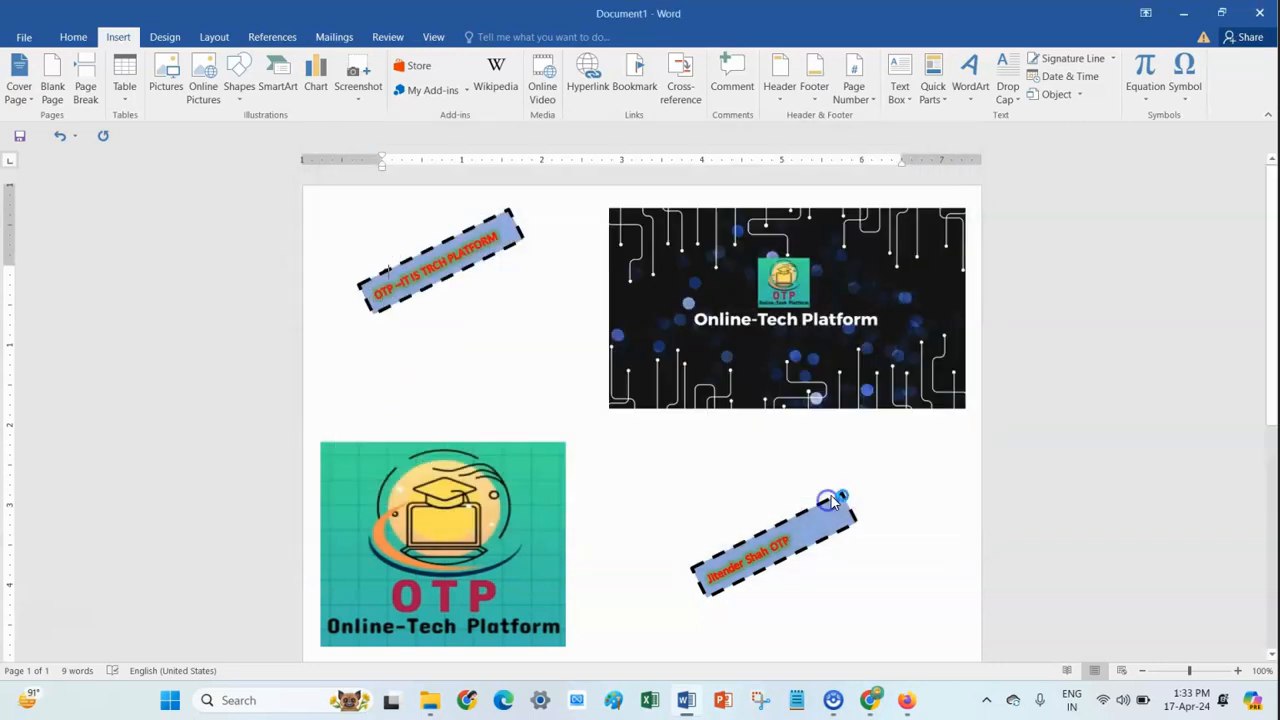
Move the original rotated text box down, clear of the inserted field text and just above the OTP logo
{"action": "left_click", "coordinate": [906, 104]}
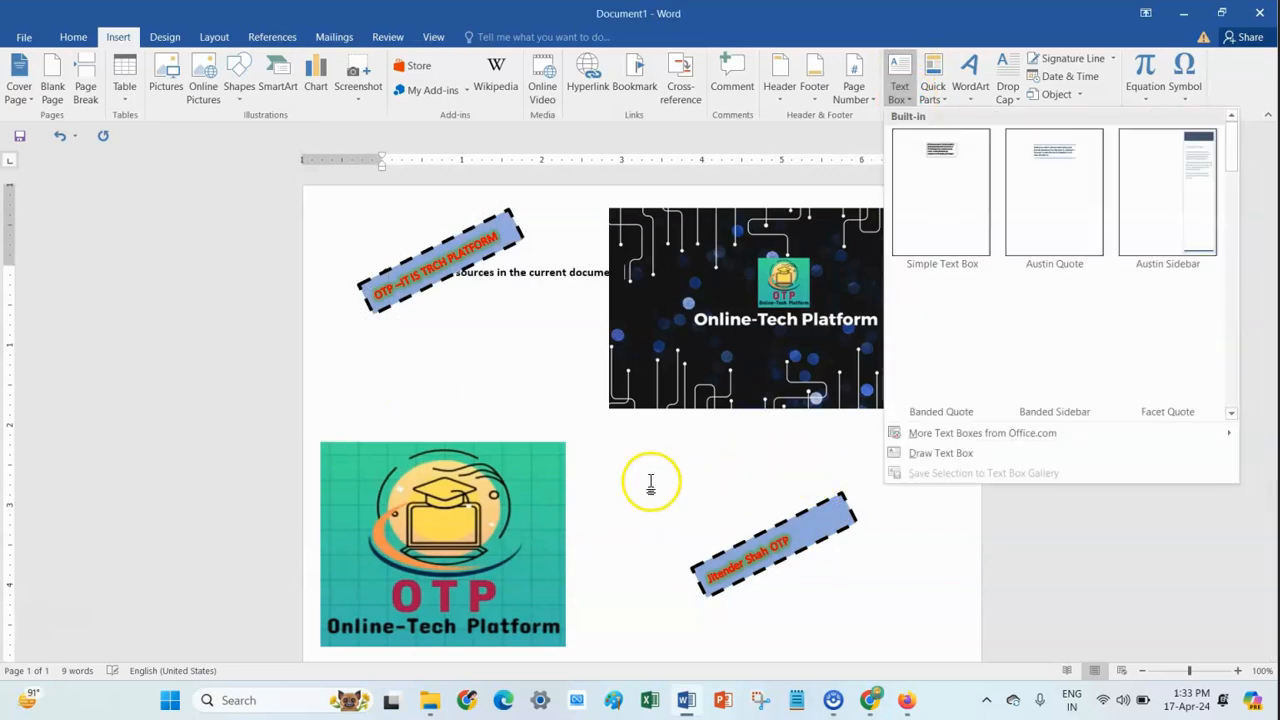
{"action": "left_click", "coordinate": [547, 342]}
{"action": "left_click", "coordinate": [548, 279]}
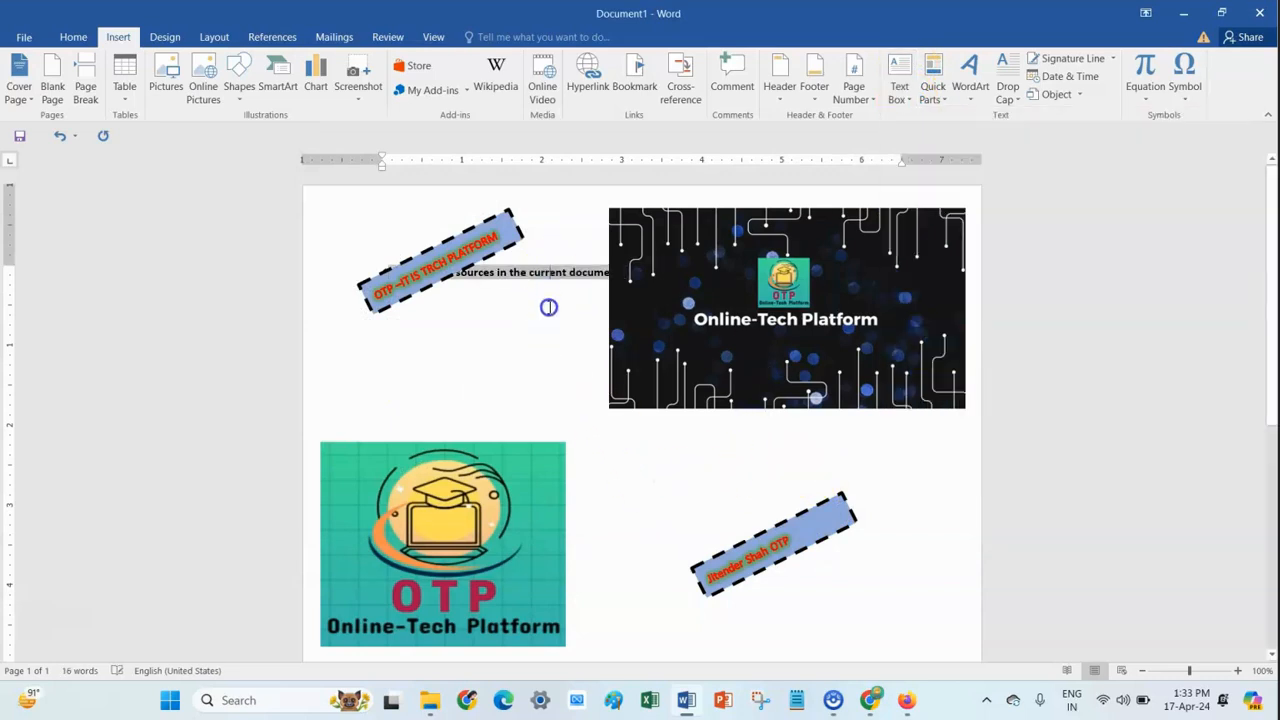
{"action": "left_click", "coordinate": [452, 250]}
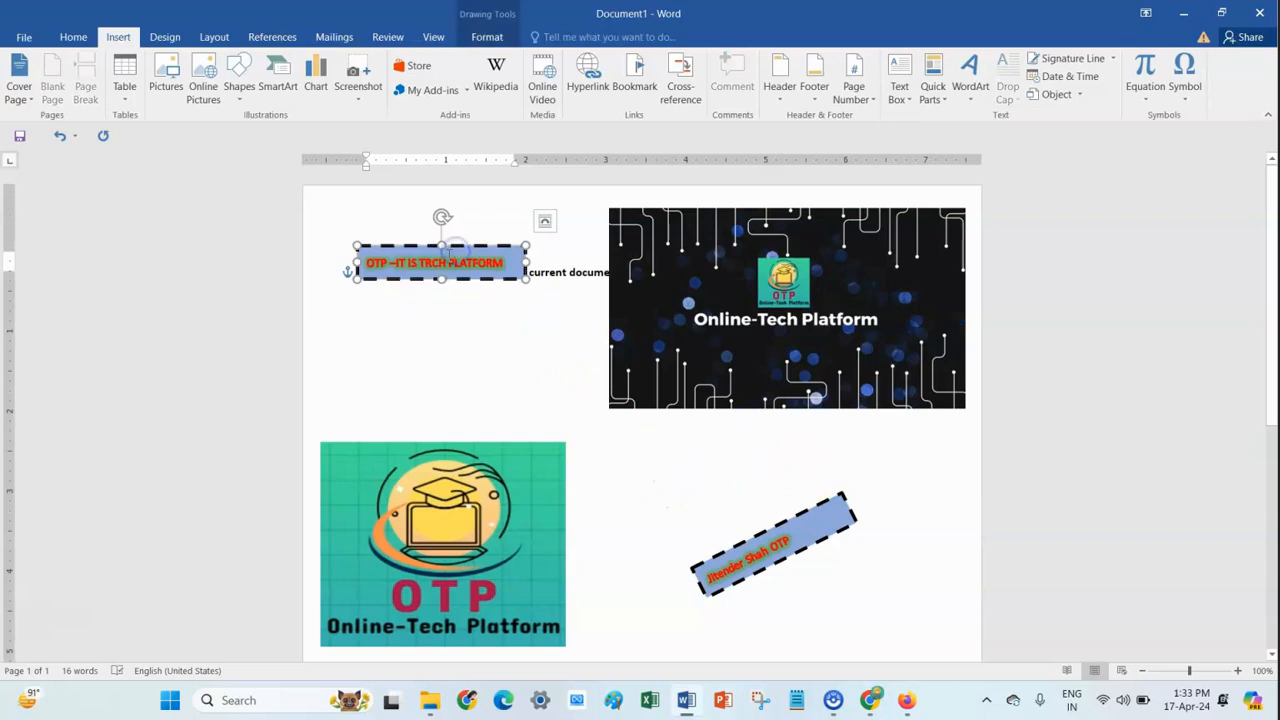
{"action": "left_click_drag", "start_coordinate": [490, 244], "coordinate": [487, 347]}
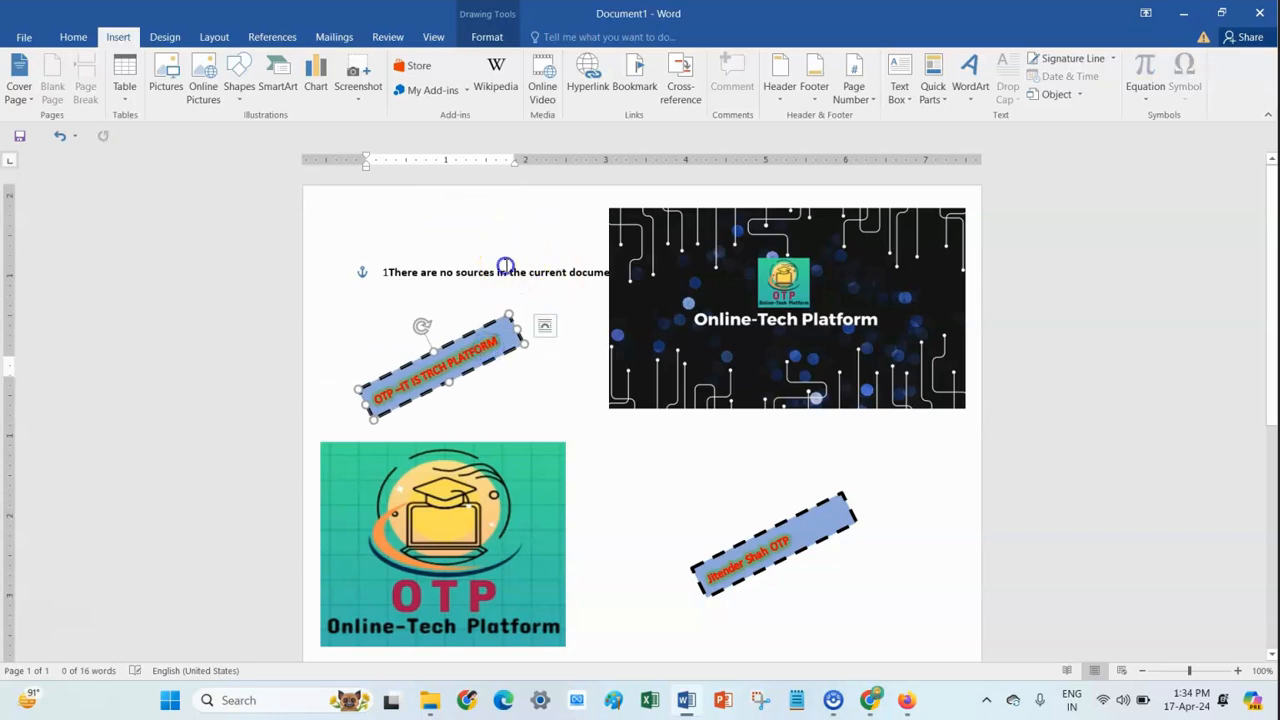
Shrink the Online-Tech Platform picture from its lower-left corner so it no longer covers the field text
{"action": "left_click", "coordinate": [457, 274]}
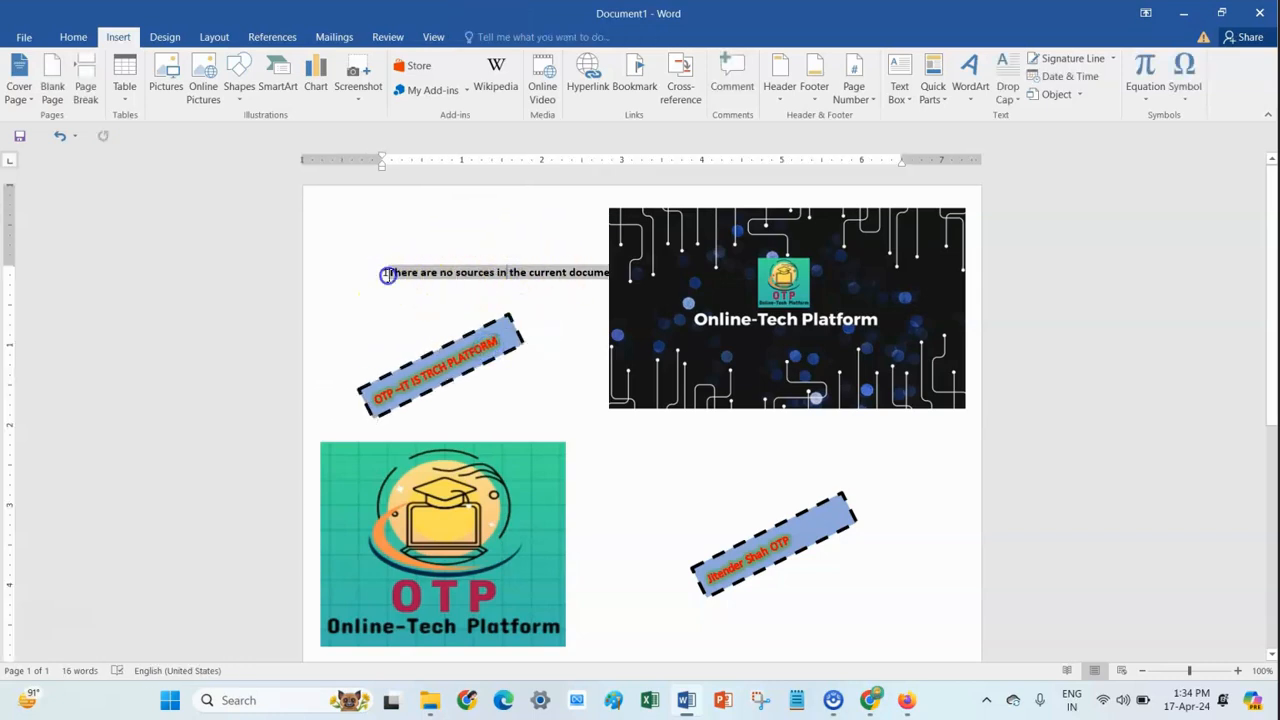
{"action": "left_click_drag", "start_coordinate": [383, 275], "coordinate": [467, 272]}
{"action": "left_click", "coordinate": [700, 318]}
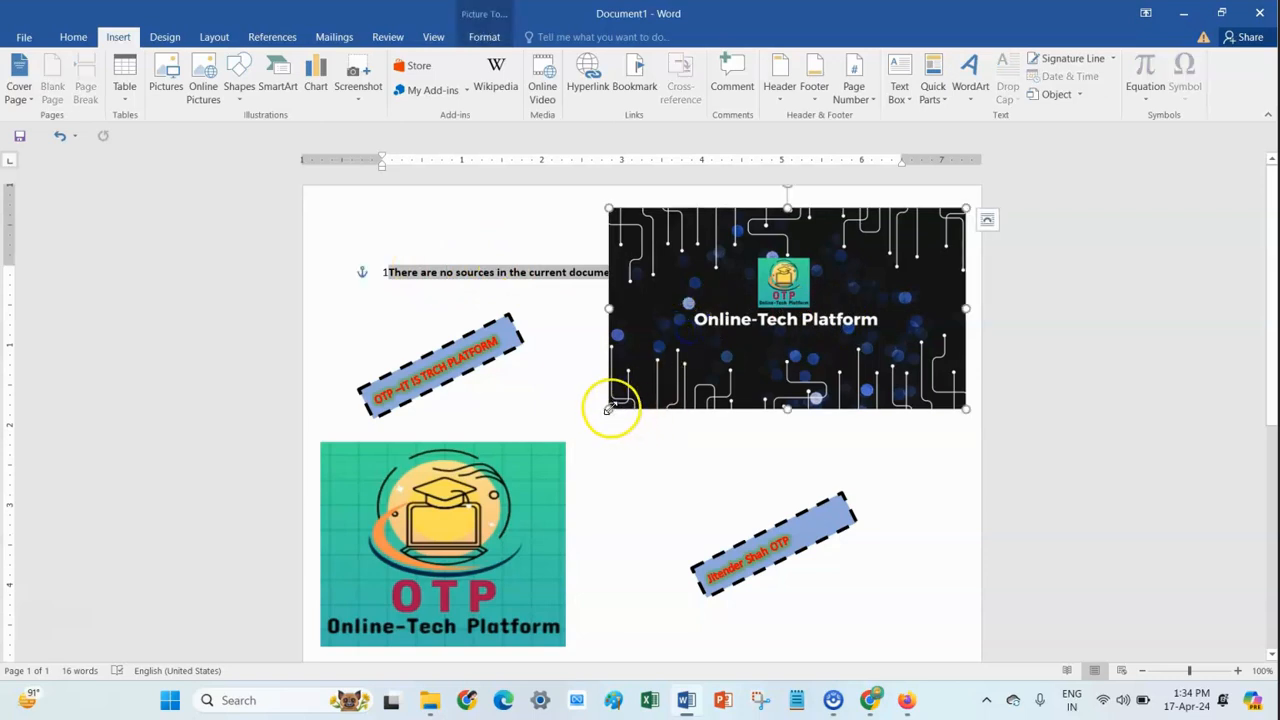
{"action": "left_click_drag", "start_coordinate": [609, 409], "coordinate": [643, 389]}
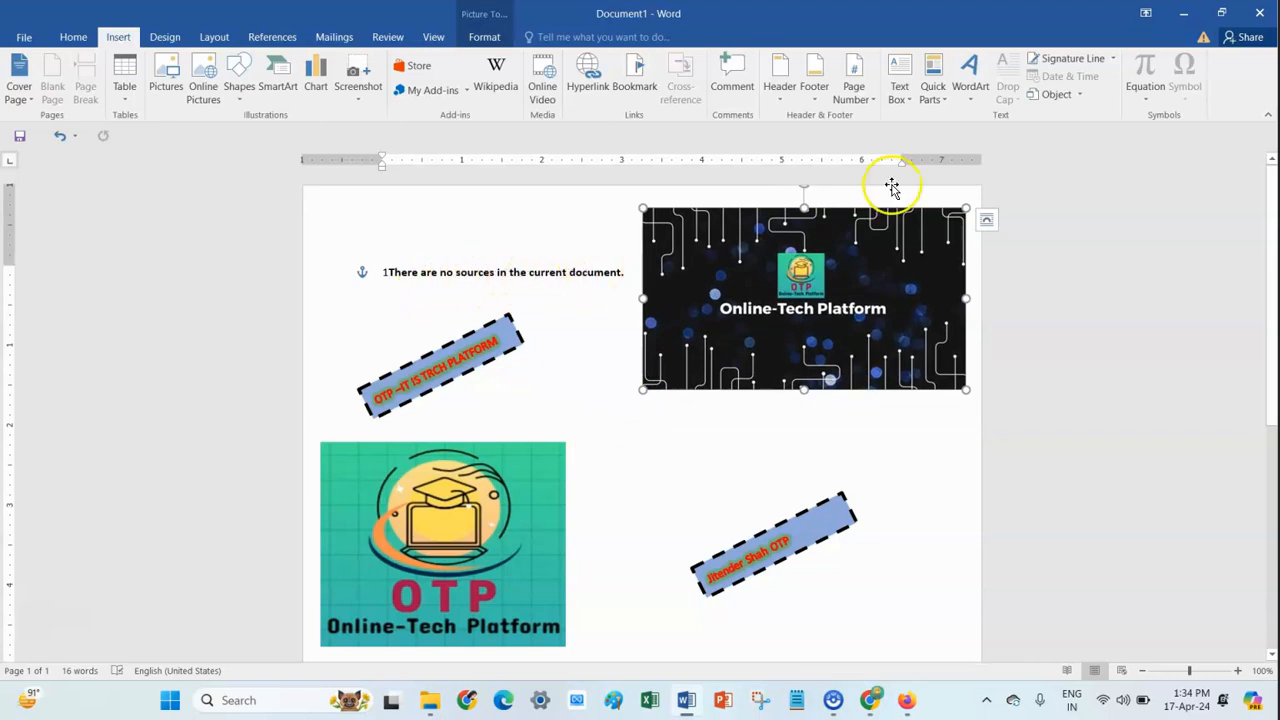
Insert the built-in Bibliography building block from the Building Blocks Organizer into the document body
{"action": "left_click", "coordinate": [935, 95]}
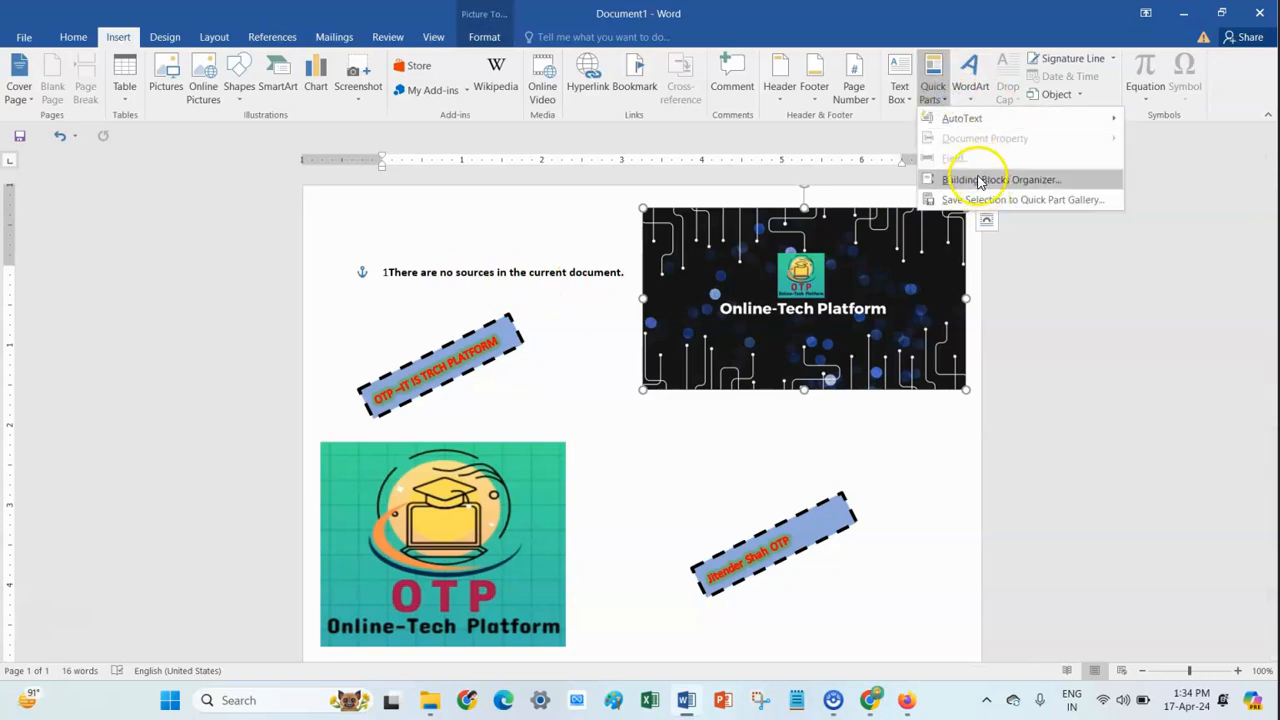
{"action": "left_click", "coordinate": [941, 100]}
{"action": "left_click", "coordinate": [797, 373]}
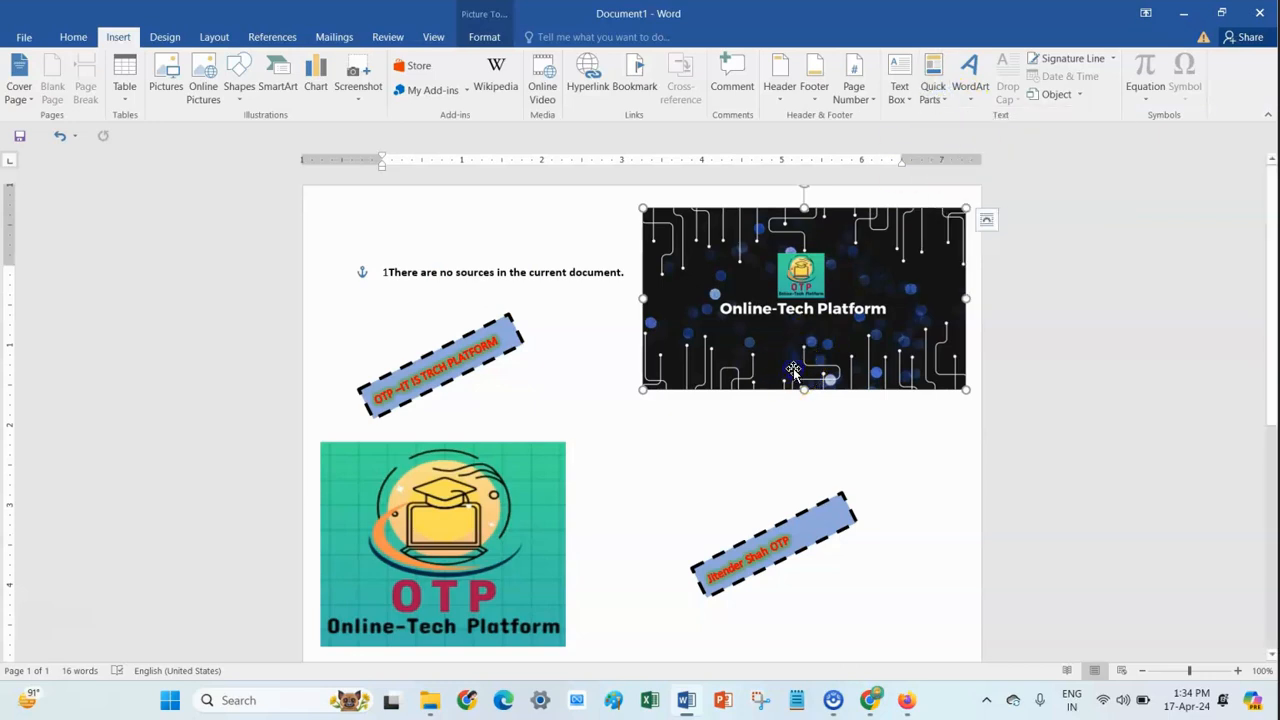
{"action": "left_click", "coordinate": [719, 474]}
{"action": "left_click", "coordinate": [933, 88]}
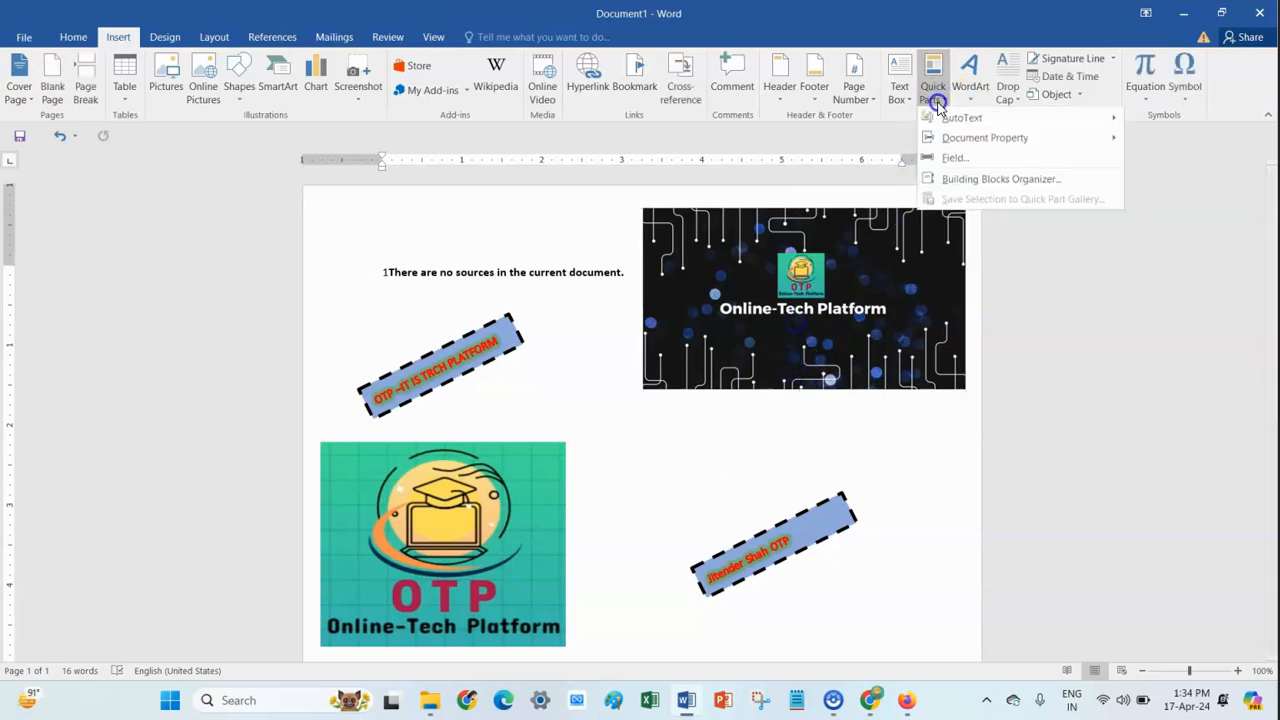
{"action": "left_click", "coordinate": [1025, 189]}
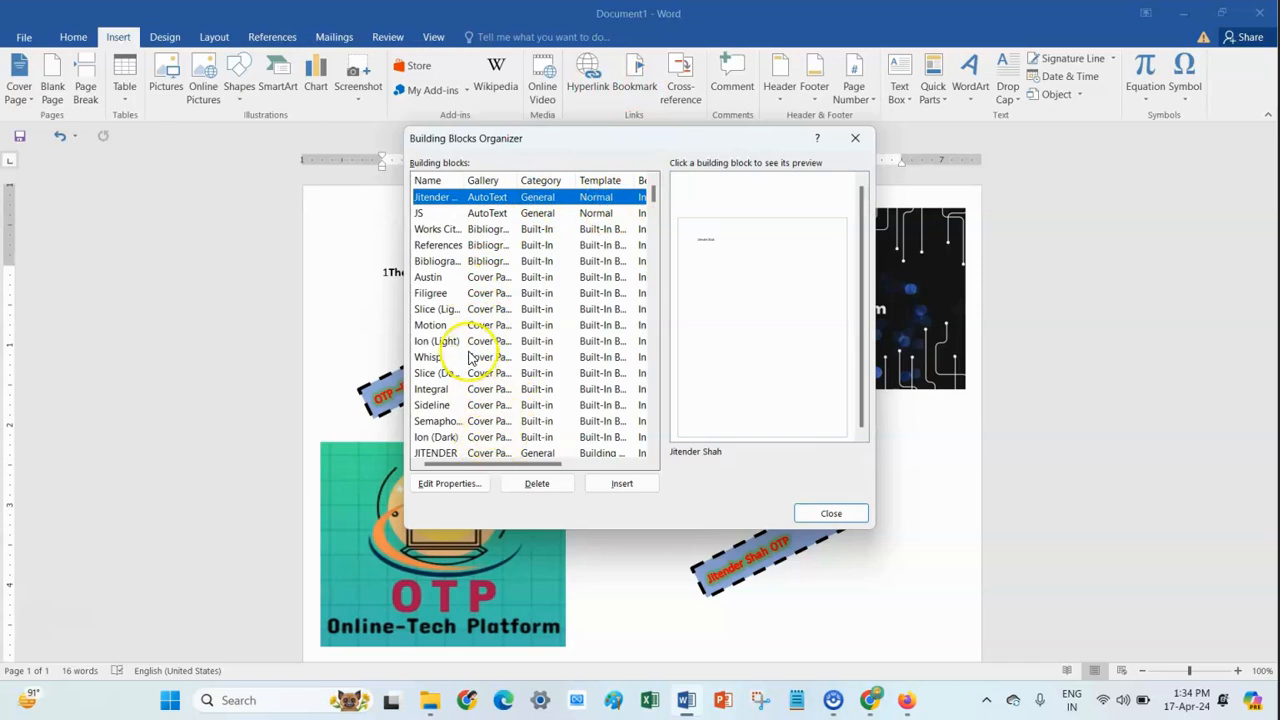
{"action": "left_click", "coordinate": [436, 262]}
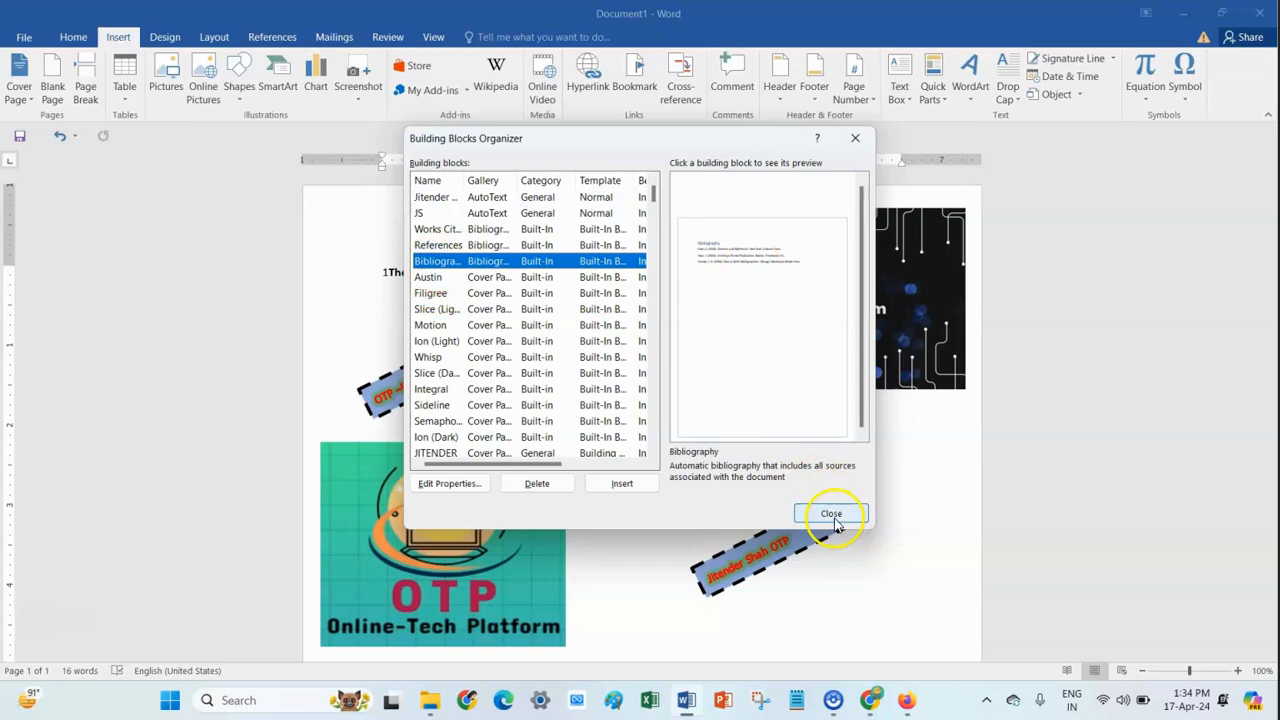
{"action": "left_click", "coordinate": [621, 485]}
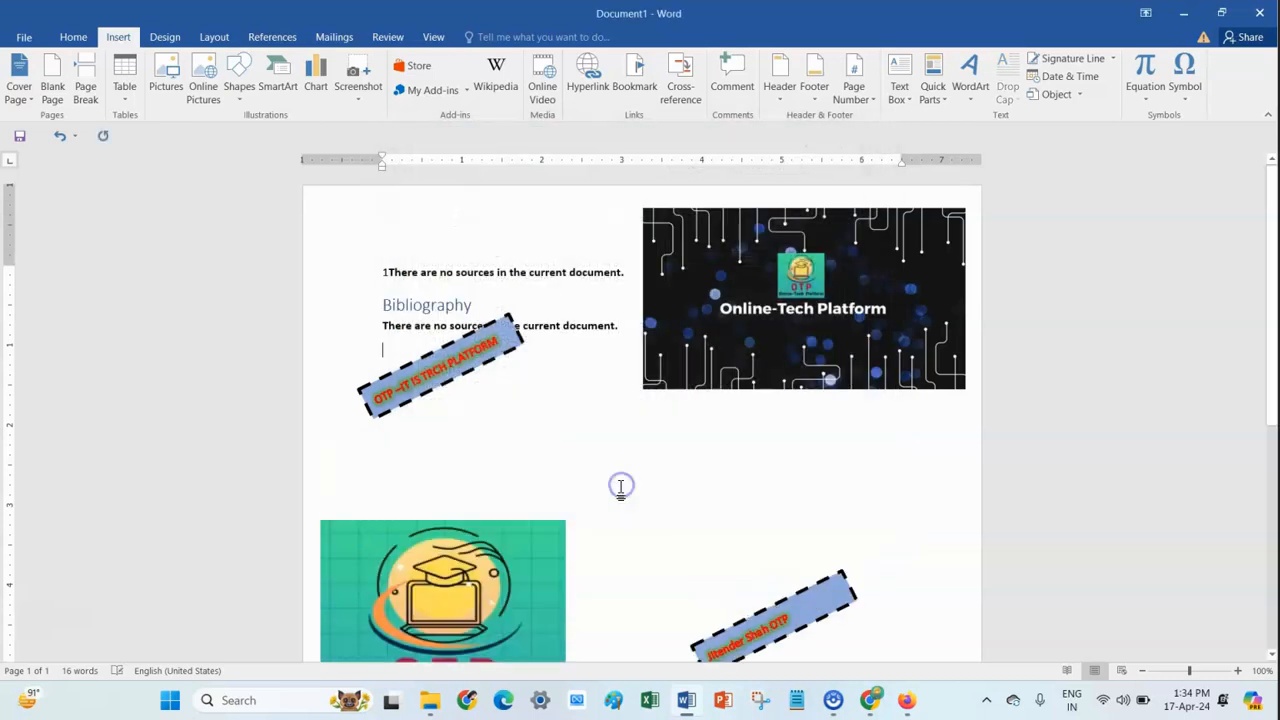
Move the rotated text box below the bibliography block and replace the block's placeholder text with a name introduction and "I am a good boy."
{"action": "left_click", "coordinate": [462, 354]}
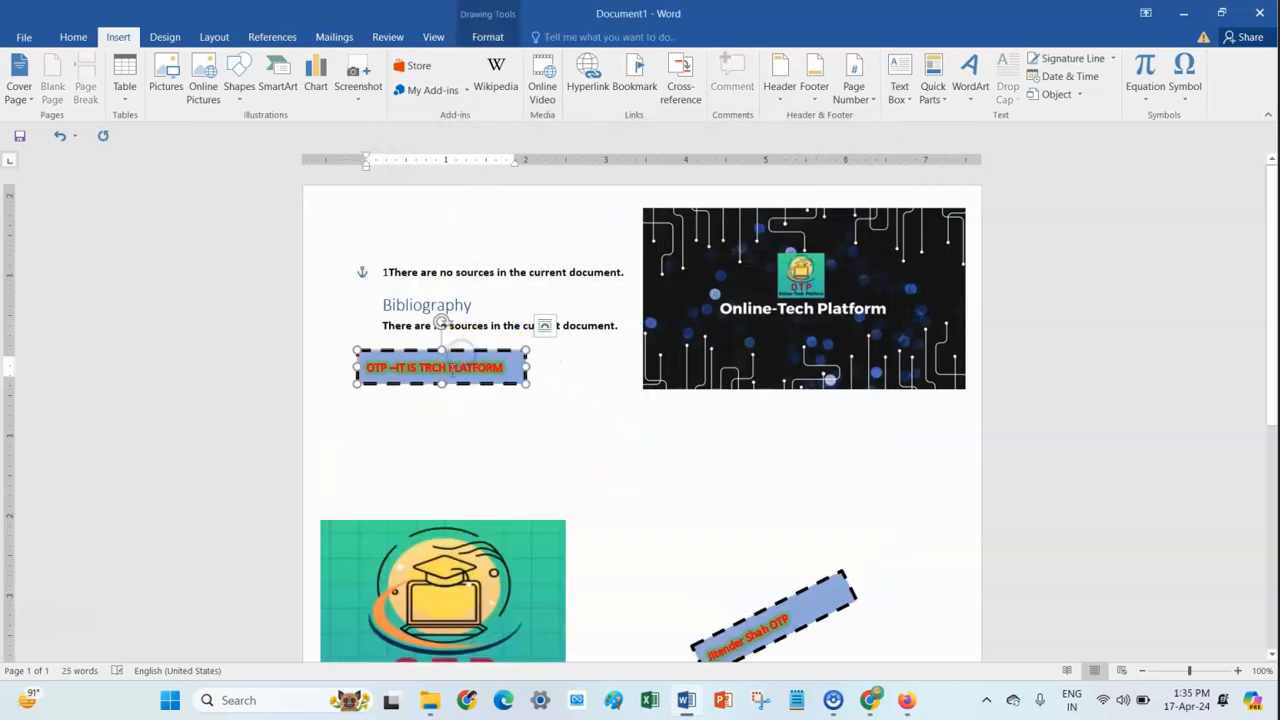
{"action": "left_click_drag", "start_coordinate": [460, 353], "coordinate": [460, 423]}
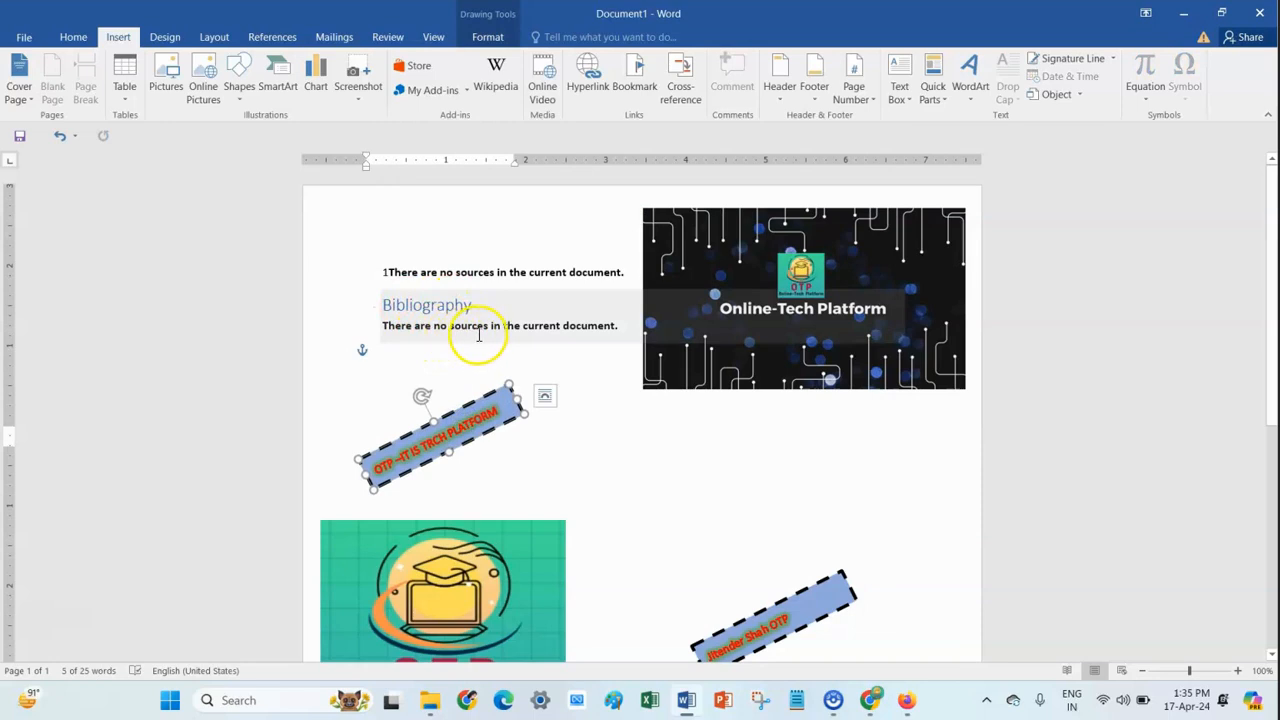
{"action": "left_click", "coordinate": [531, 328]}
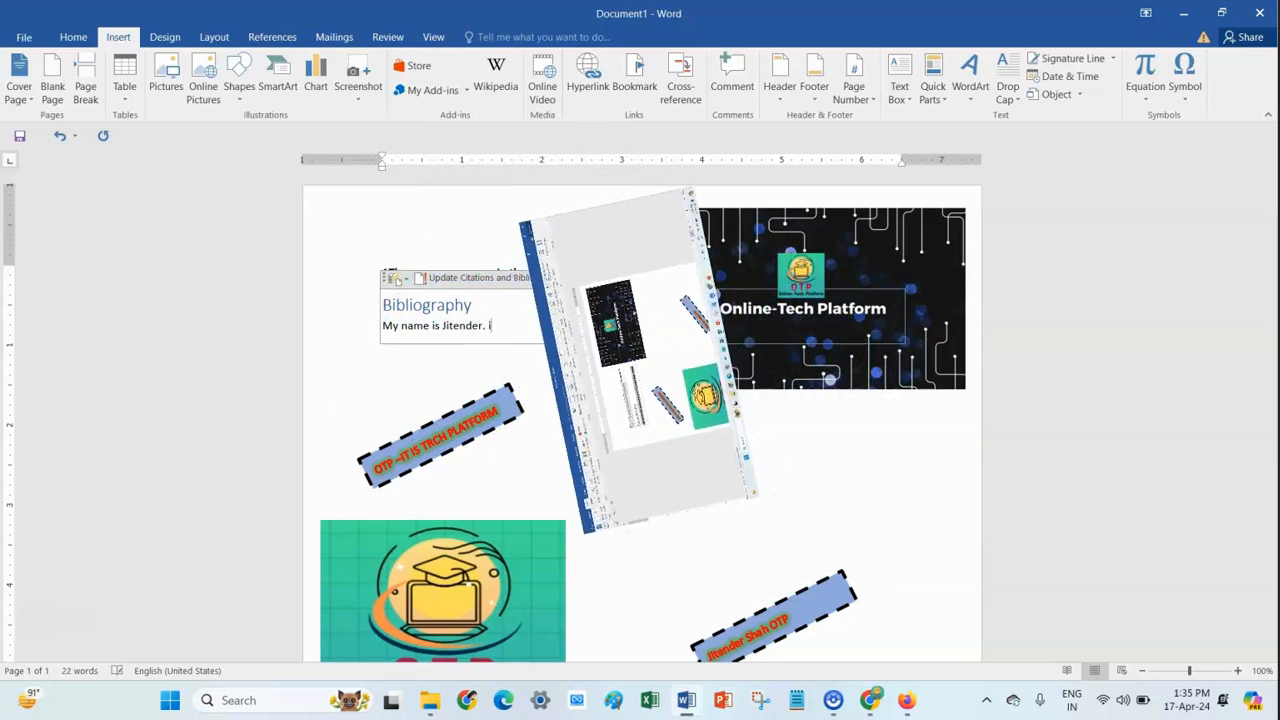
{"action": "type", "text": "am a good boy."}
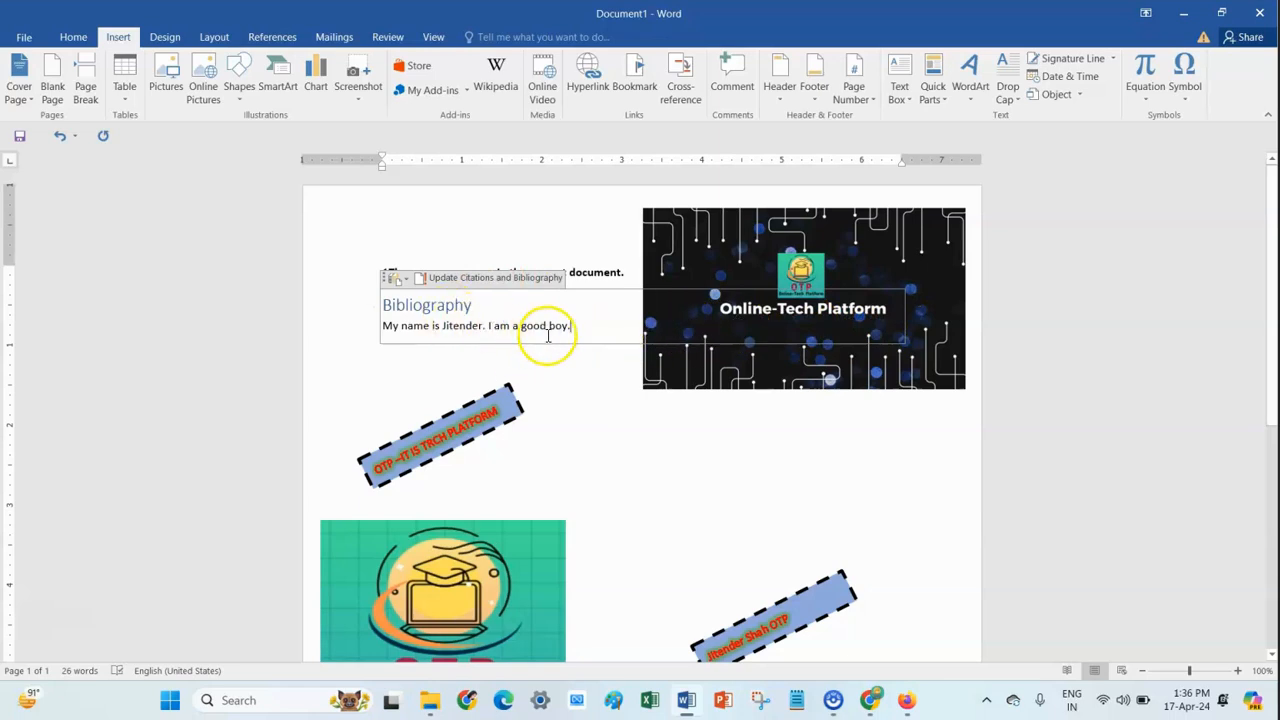
{"action": "left_click", "coordinate": [628, 421]}
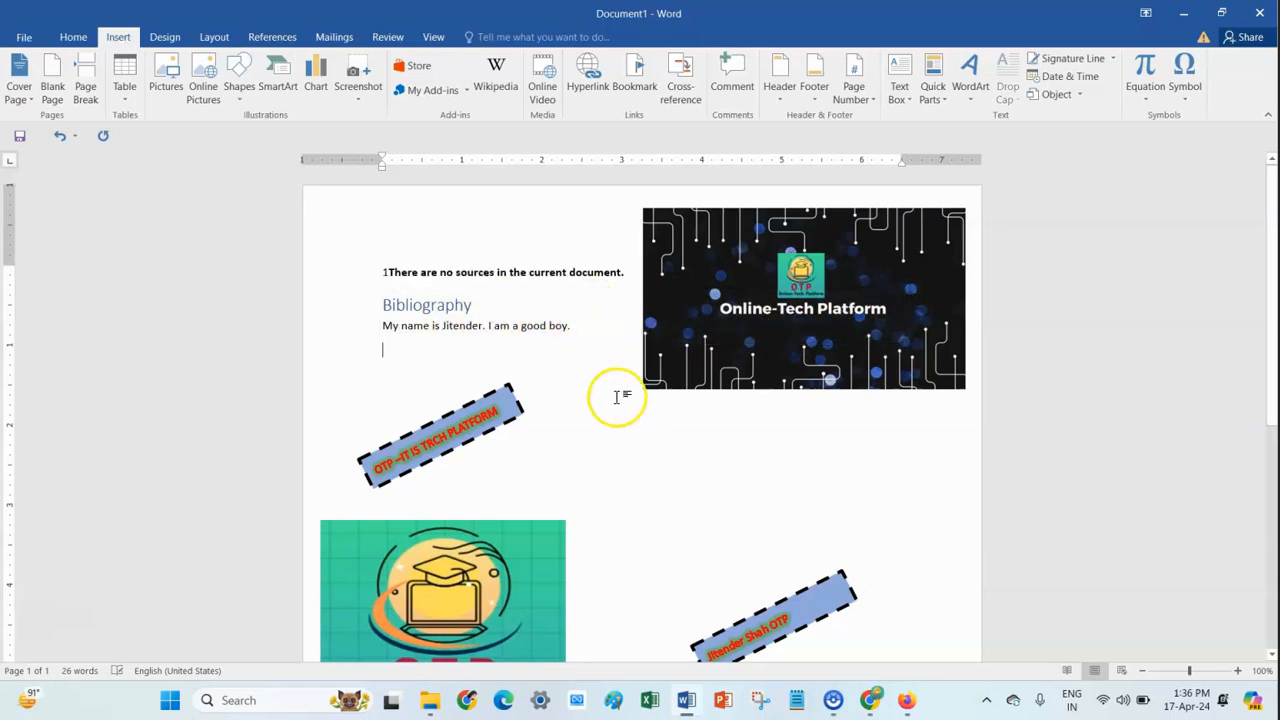
{"action": "left_click", "coordinate": [940, 98]}
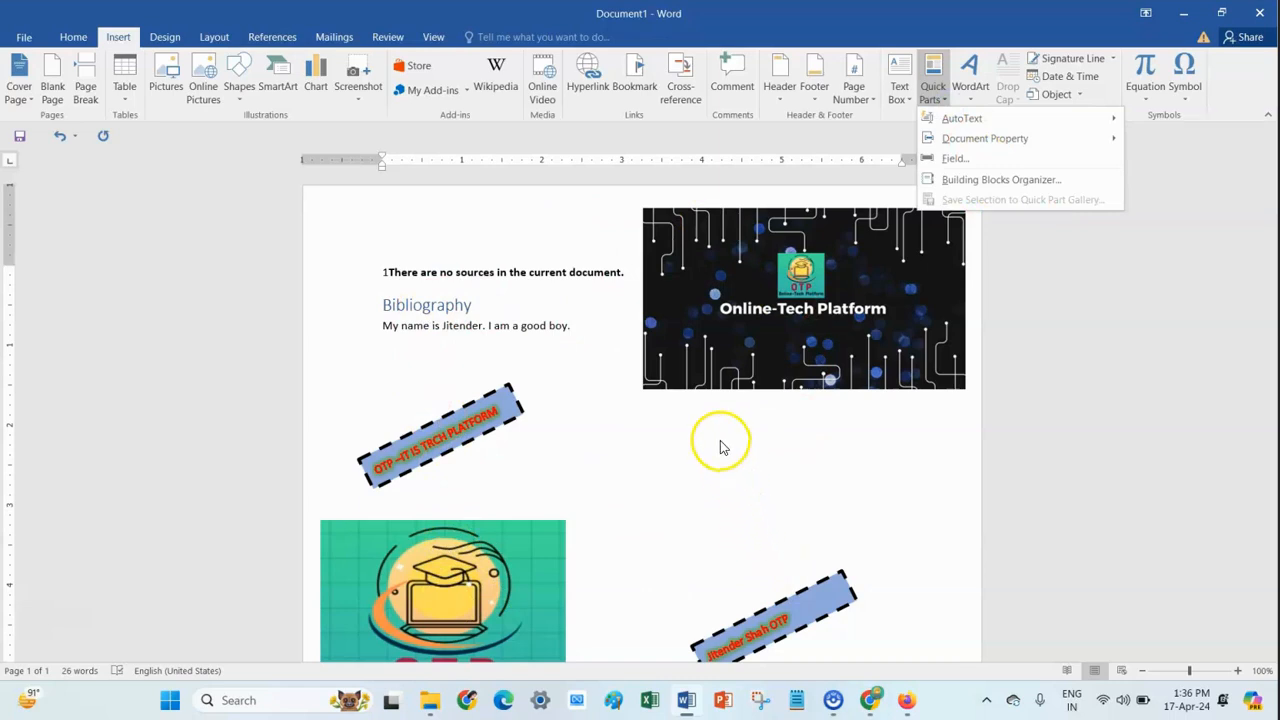
{"action": "left_click", "coordinate": [882, 138]}
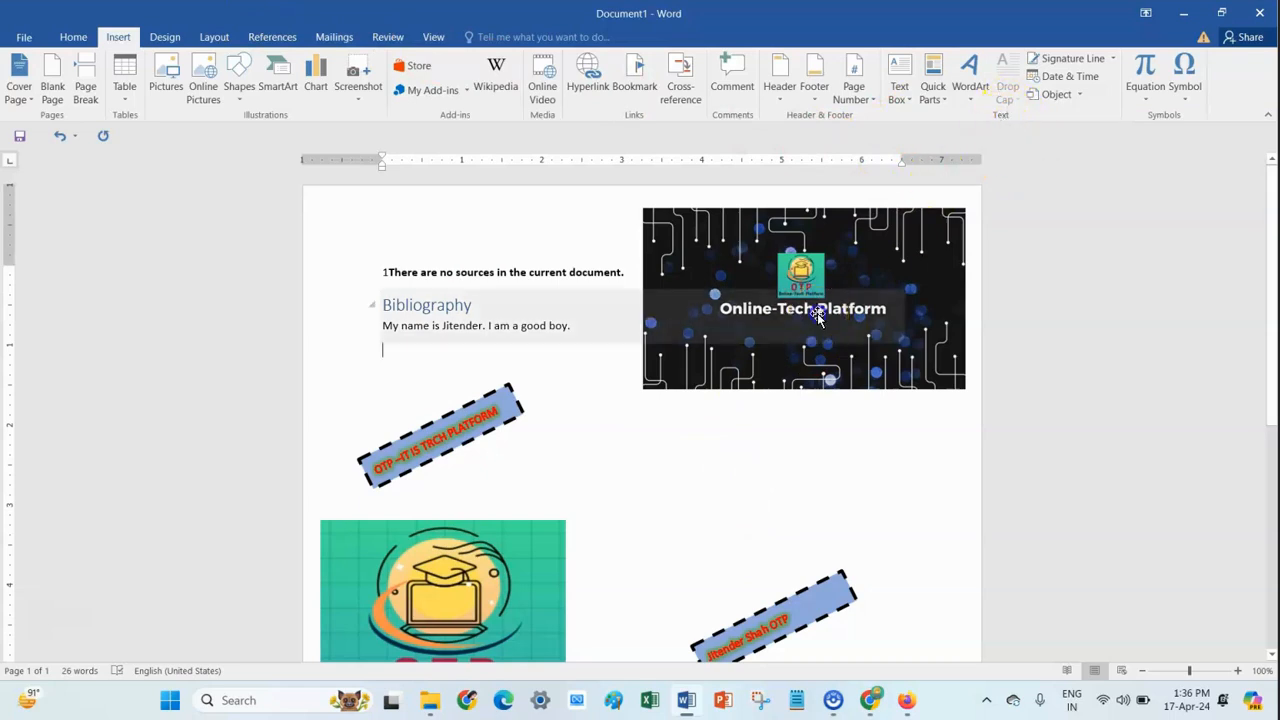
{"action": "left_click", "coordinate": [829, 371]}
{"action": "left_click", "coordinate": [731, 479]}
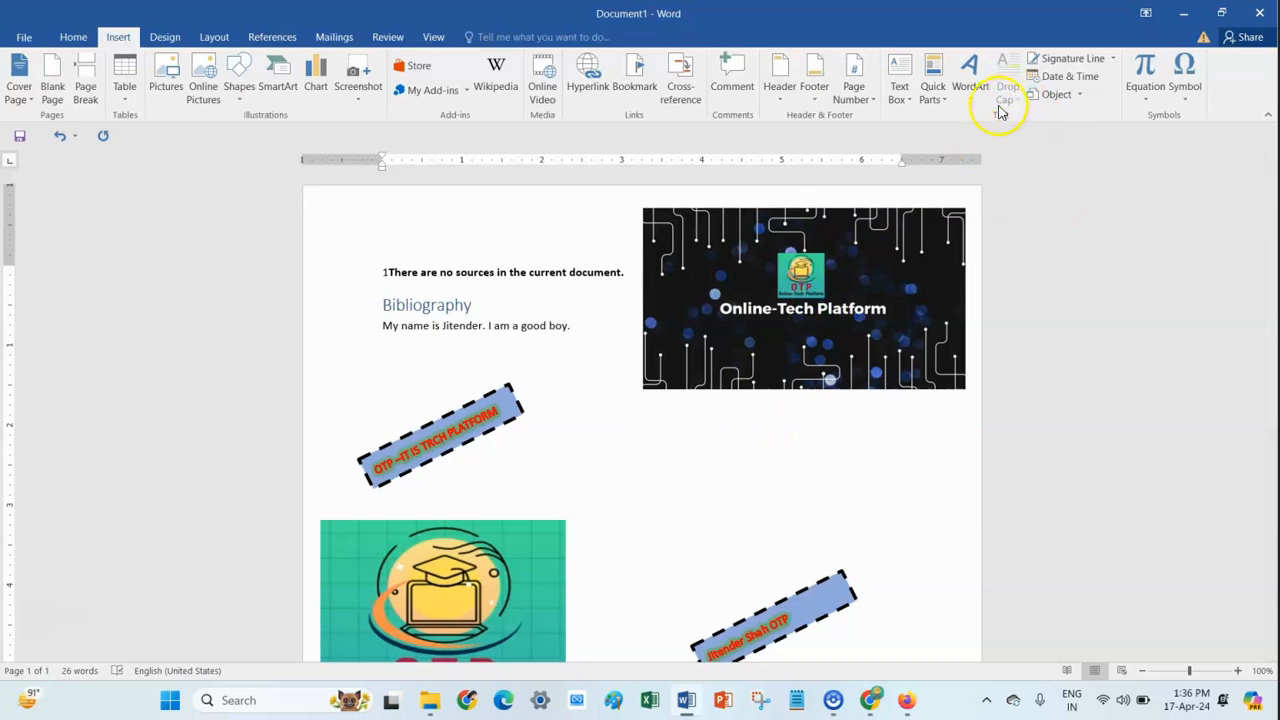
{"action": "left_click", "coordinate": [841, 305]}
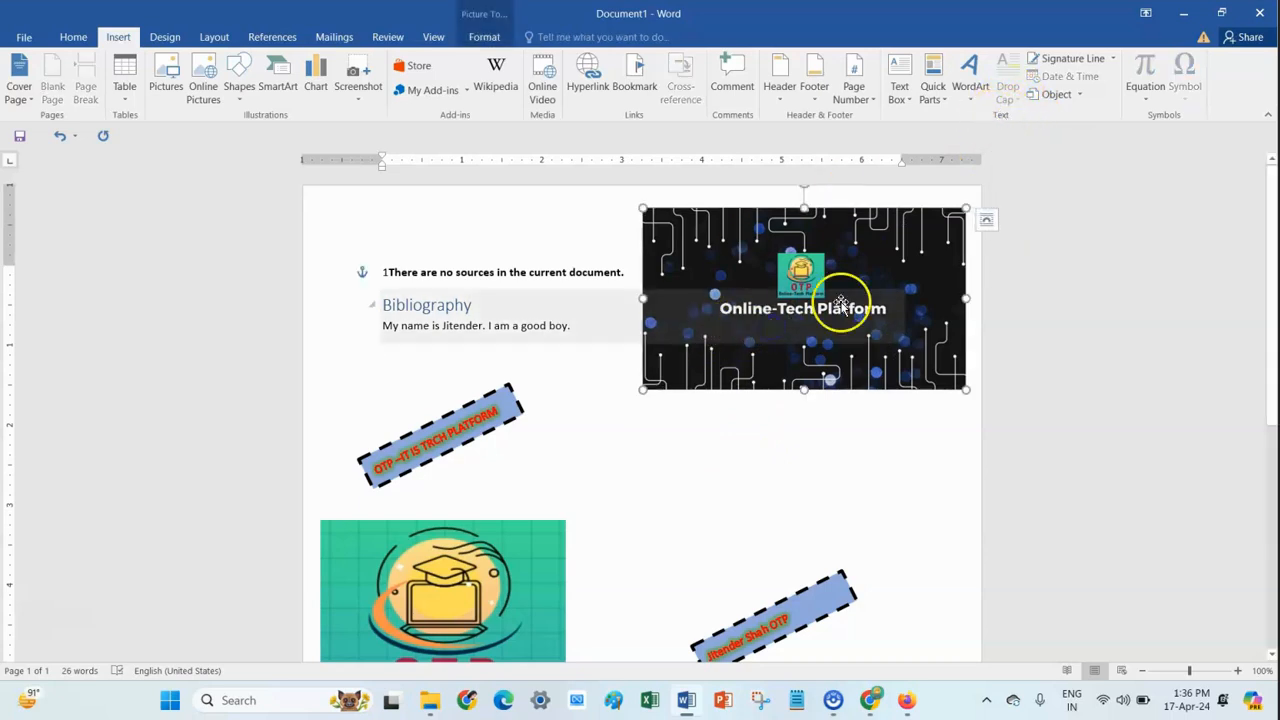
{"action": "left_click", "coordinate": [476, 548]}
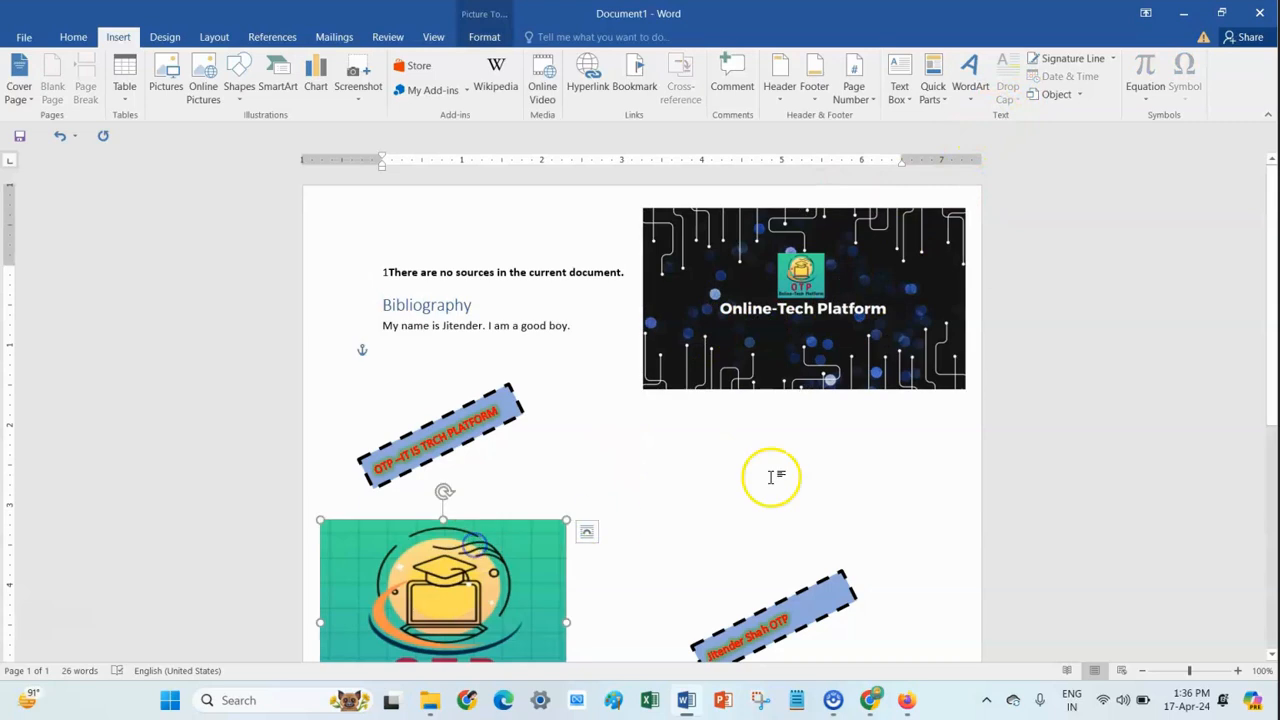
{"action": "scroll", "coordinate": [771, 477], "scroll_direction": "down", "scroll_amount": 5}
{"action": "left_click", "coordinate": [724, 529]}
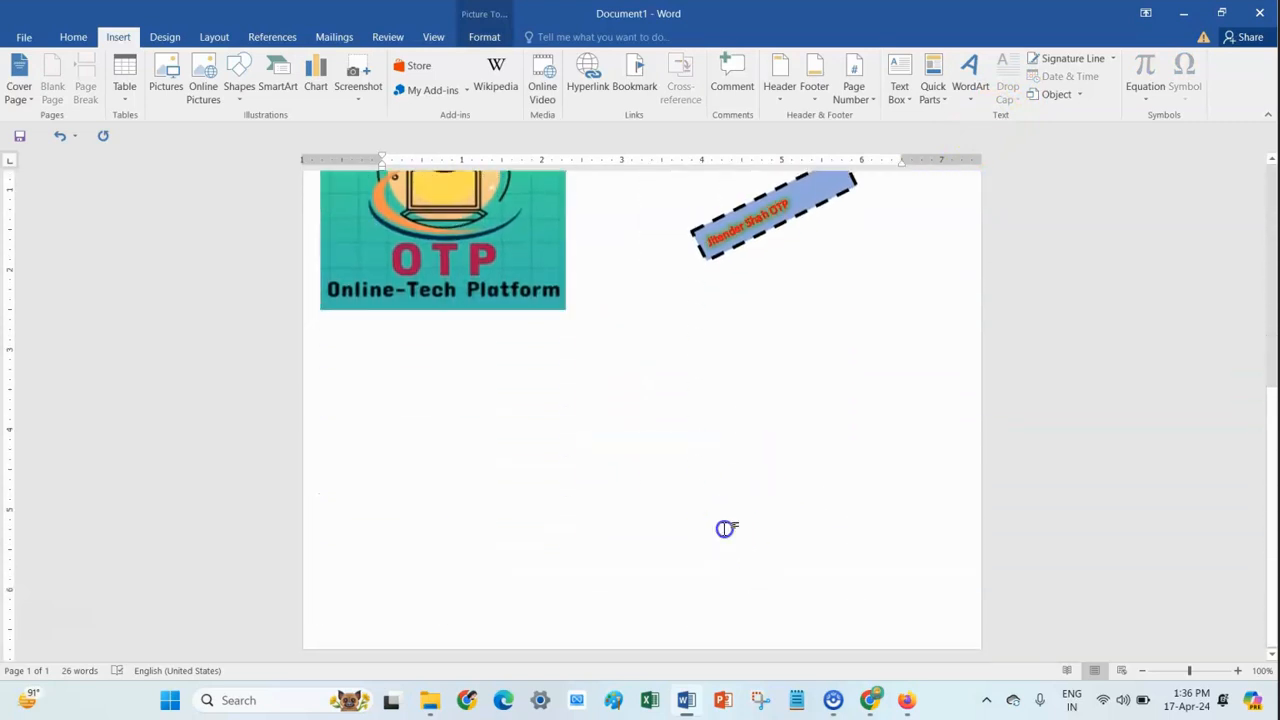
{"action": "scroll", "coordinate": [724, 529], "scroll_direction": "up", "scroll_amount": 3}
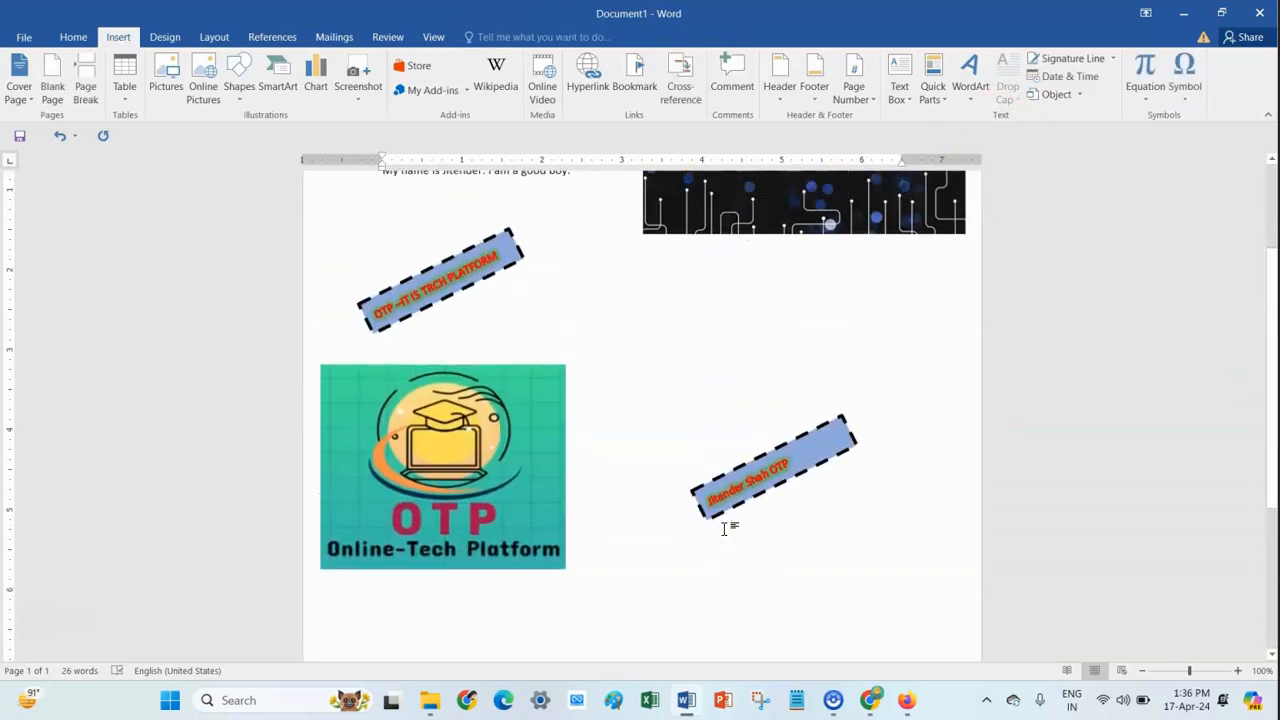
{"action": "scroll", "coordinate": [725, 529], "scroll_direction": "down", "scroll_amount": 3}
{"action": "left_click", "coordinate": [662, 622]}
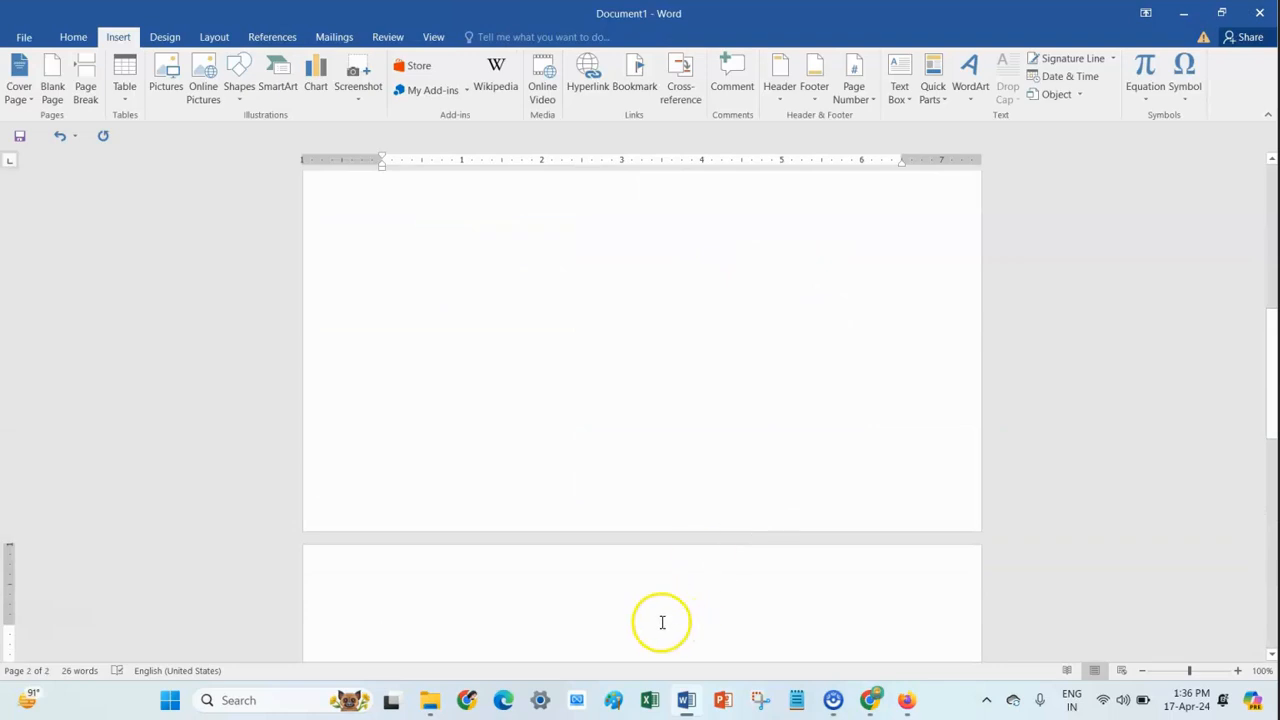
{"action": "scroll", "coordinate": [534, 366], "scroll_direction": "down", "scroll_amount": 4}
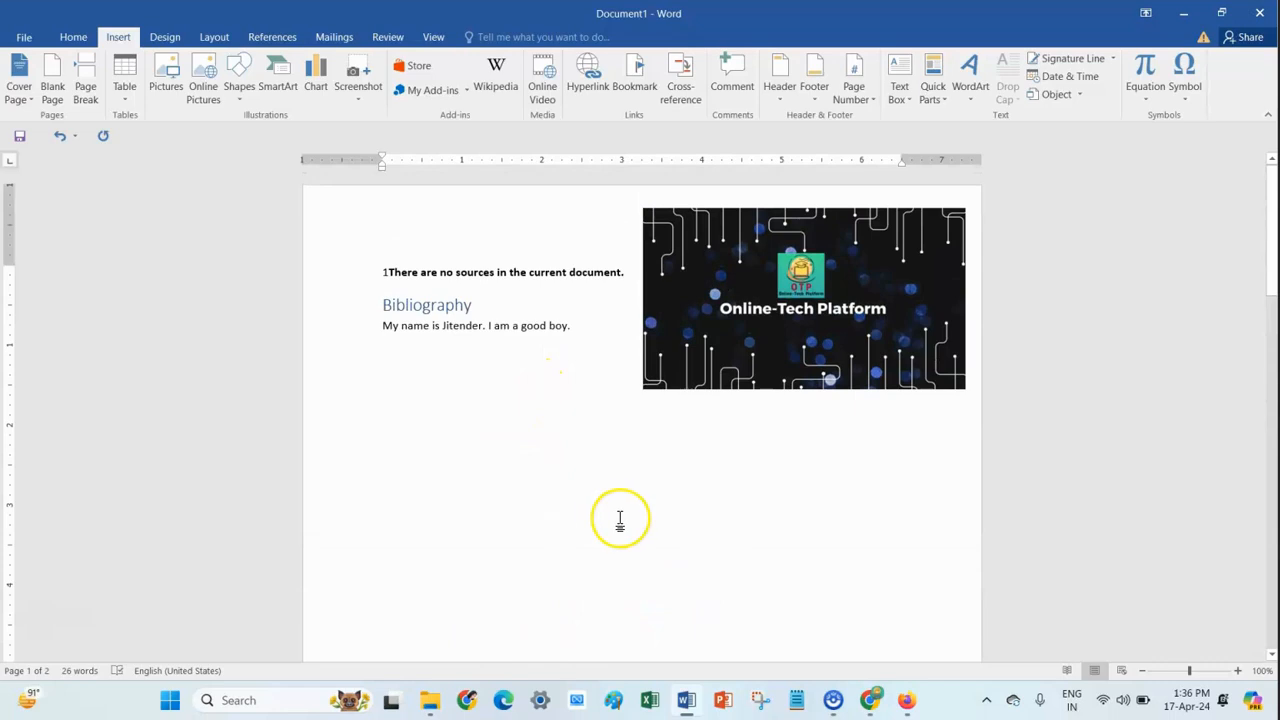
{"action": "scroll", "coordinate": [623, 515], "scroll_direction": "up", "scroll_amount": 5}
{"action": "scroll", "coordinate": [630, 512], "scroll_direction": "down", "scroll_amount": 3}
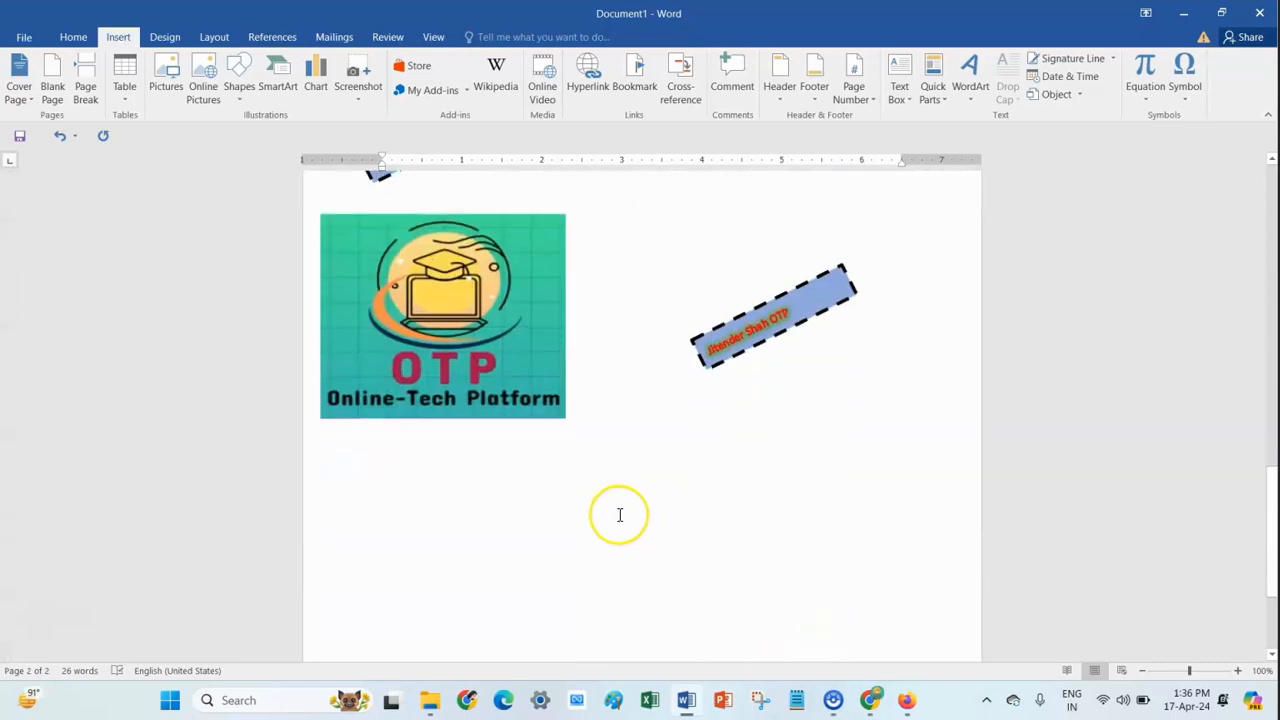
{"action": "key", "text": "ctrl+z"}
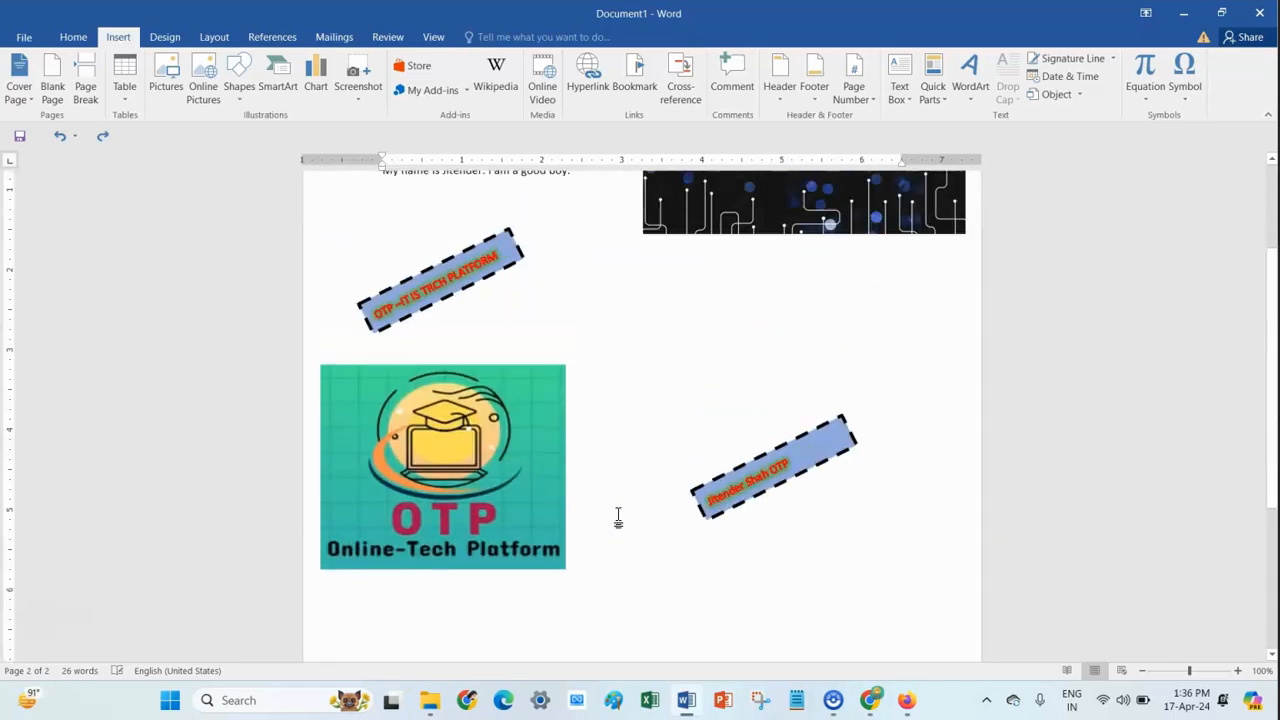
Generate five paragraphs of sample text below the bibliography block, beginning with "Video provides a powerful way"
{"action": "scroll", "coordinate": [622, 466], "scroll_direction": "down", "scroll_amount": 3}
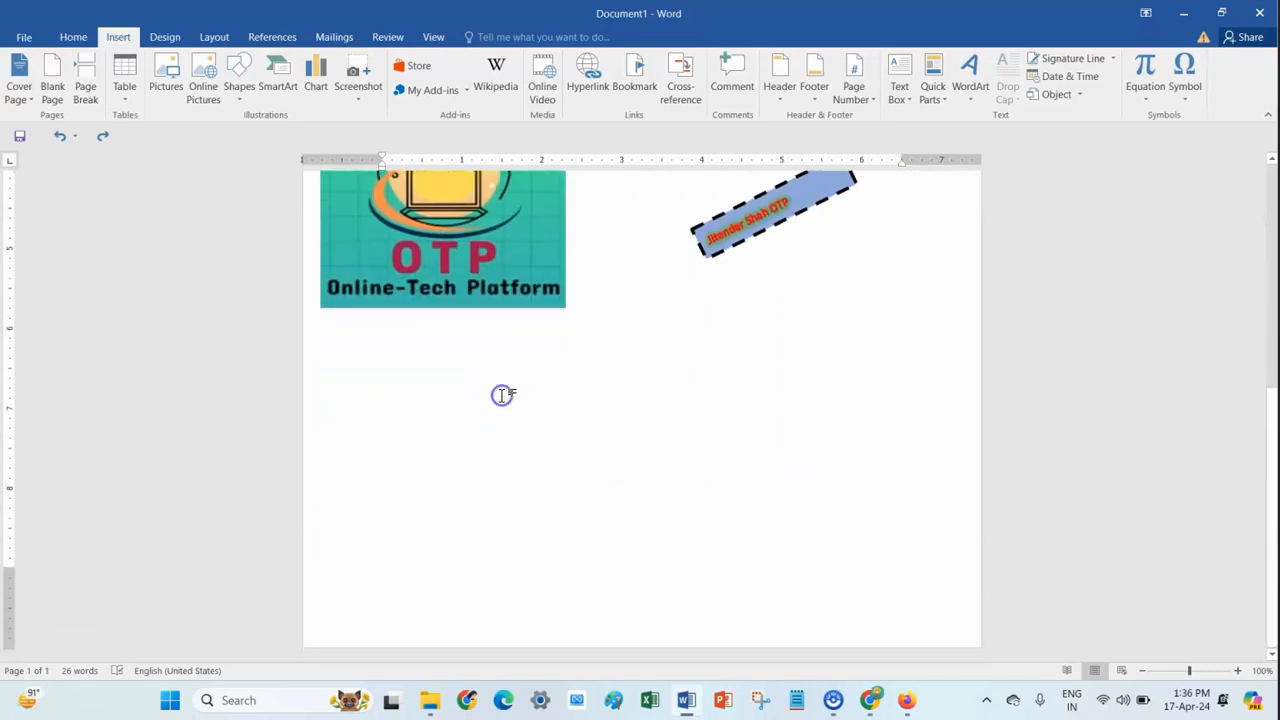
{"action": "scroll", "coordinate": [700, 385], "scroll_direction": "up", "scroll_amount": 3}
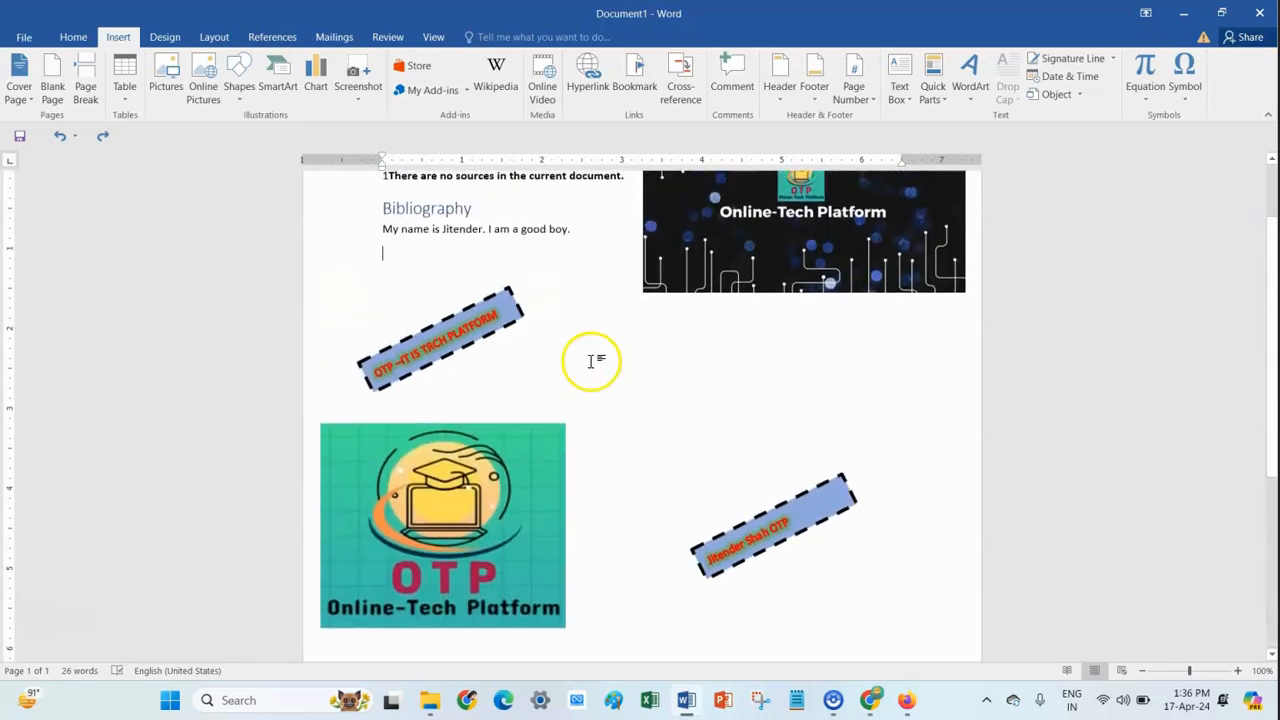
{"action": "key", "text": "Return"}
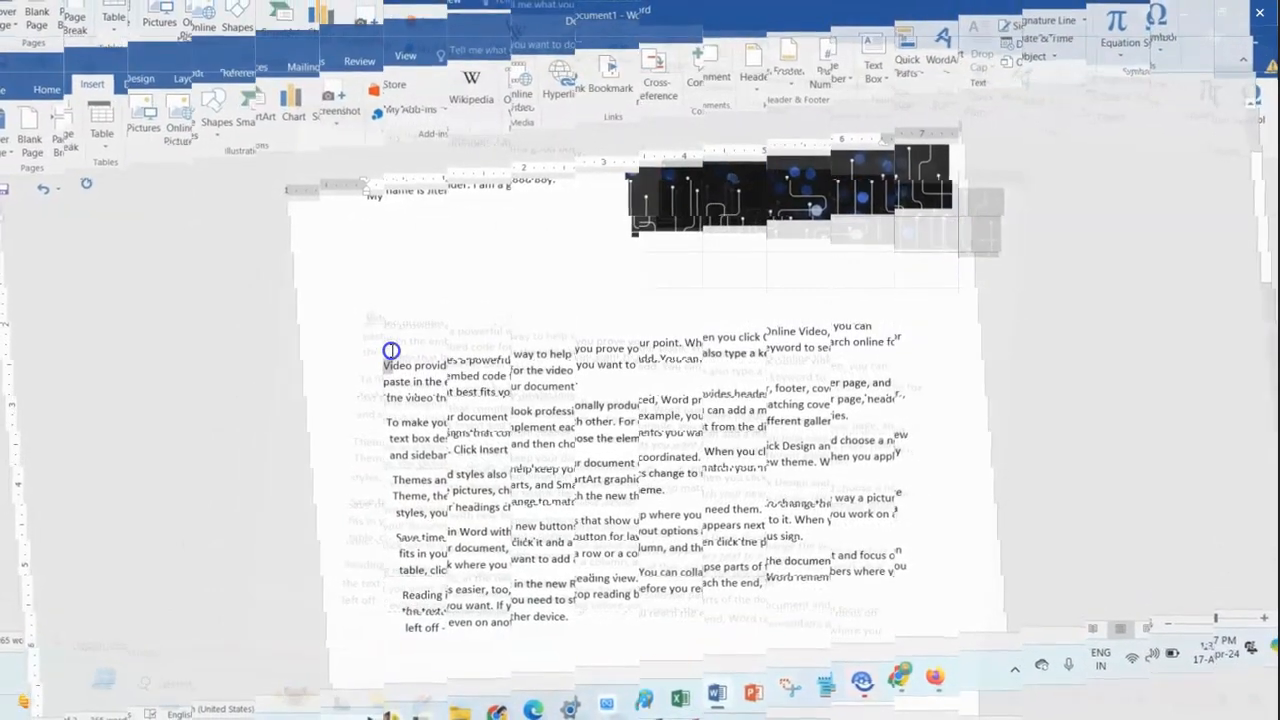
Apply a Dropped style drop cap to the letter V that starts the first sample paragraph
{"action": "left_click_drag", "start_coordinate": [388, 351], "coordinate": [391, 350]}
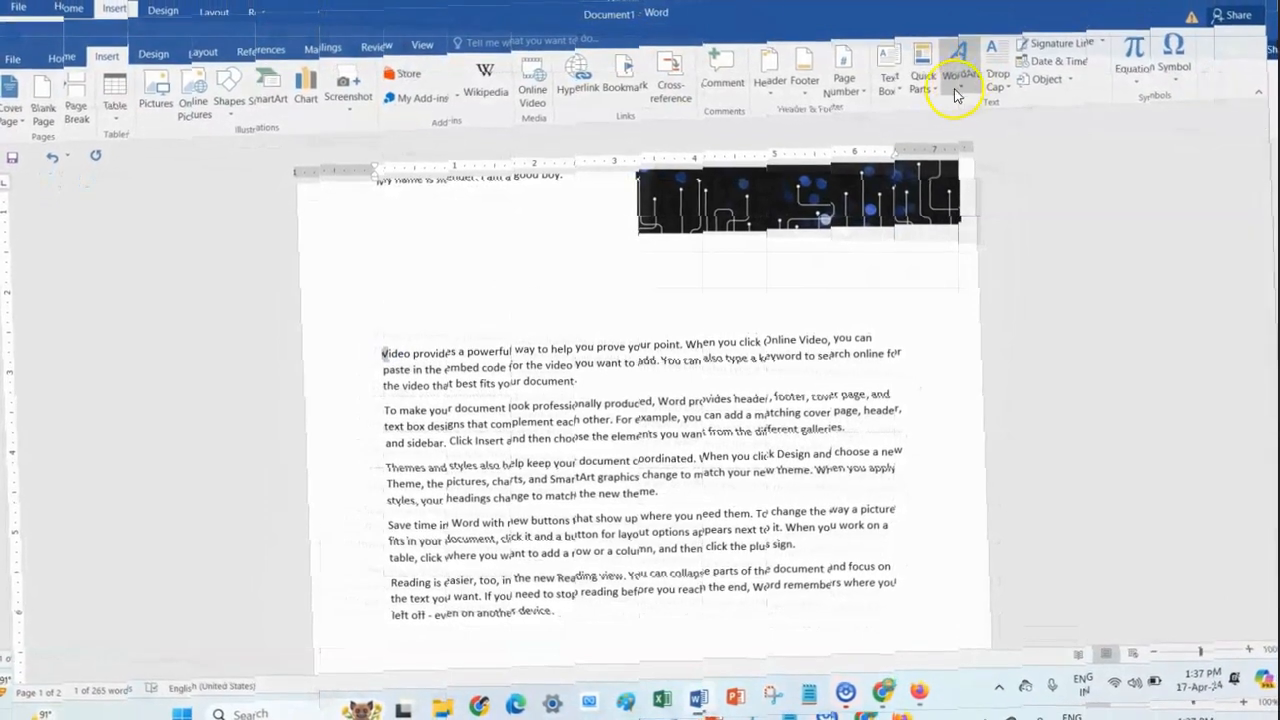
{"action": "left_click", "coordinate": [1005, 92]}
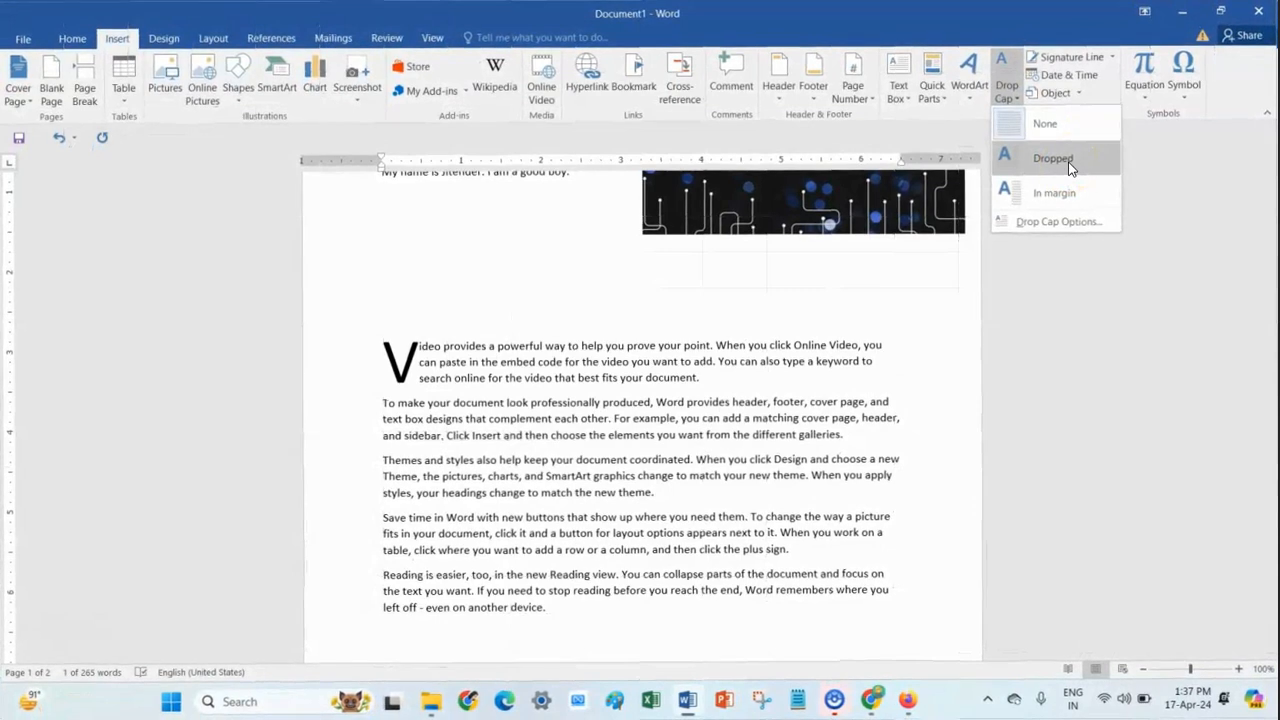
{"action": "left_click", "coordinate": [1062, 194]}
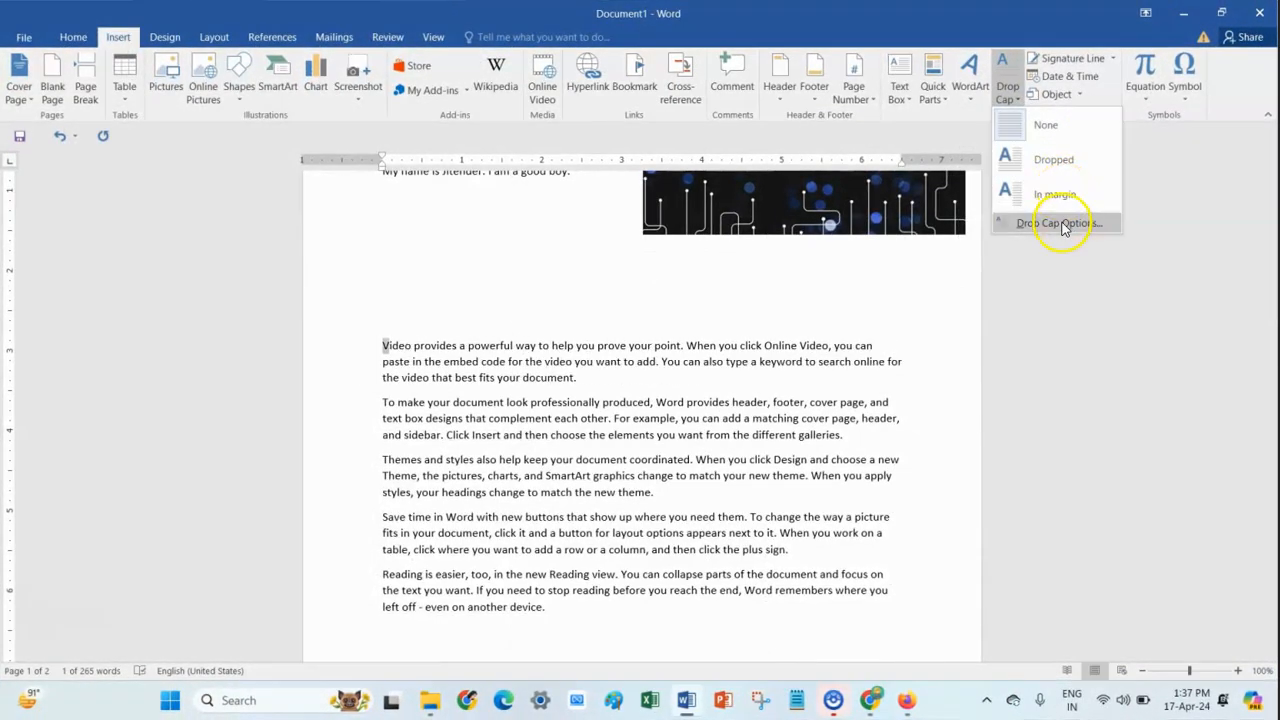
{"action": "left_click", "coordinate": [1058, 162]}
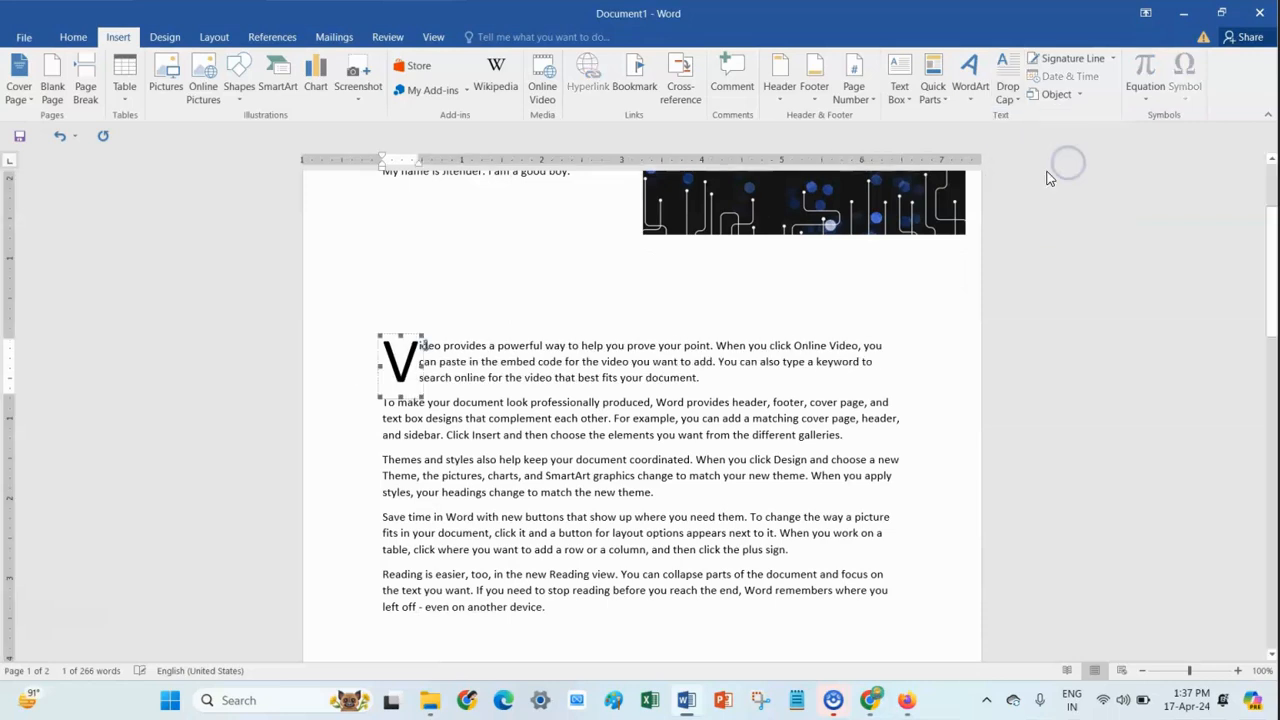
Undo the drop cap on the first sample paragraph
{"action": "left_click", "coordinate": [484, 377]}
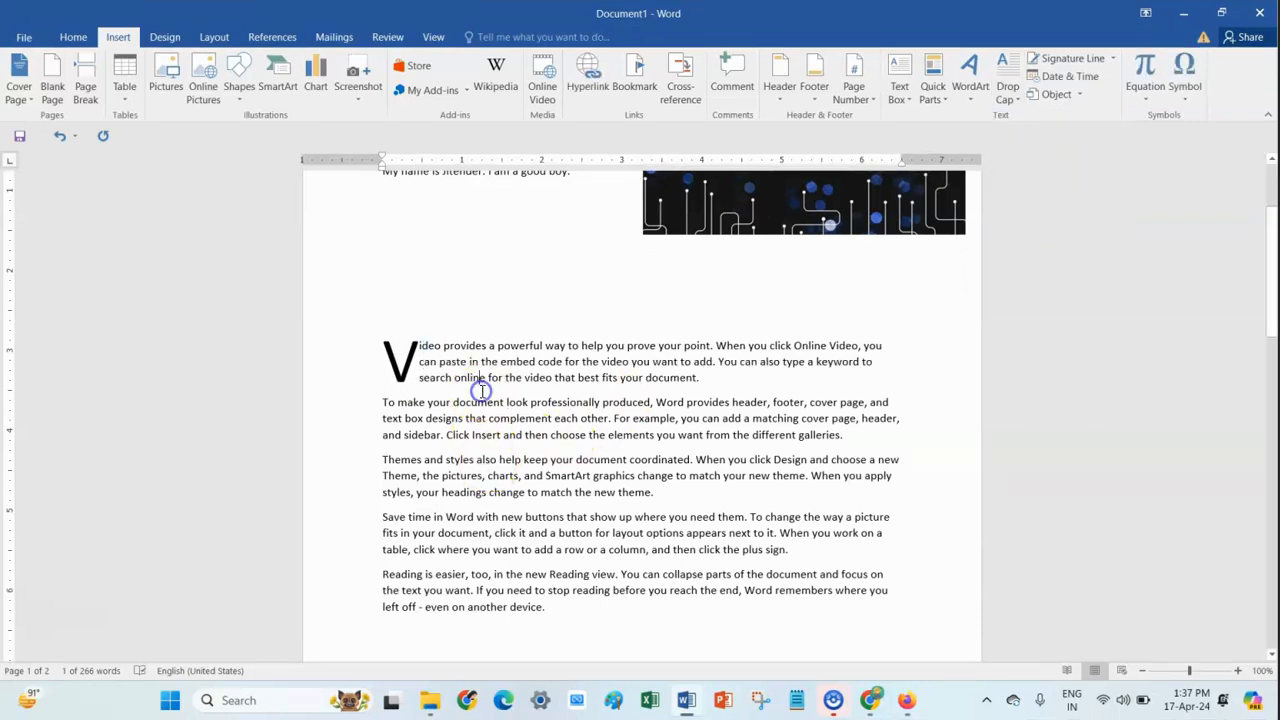
{"action": "left_click", "coordinate": [405, 350]}
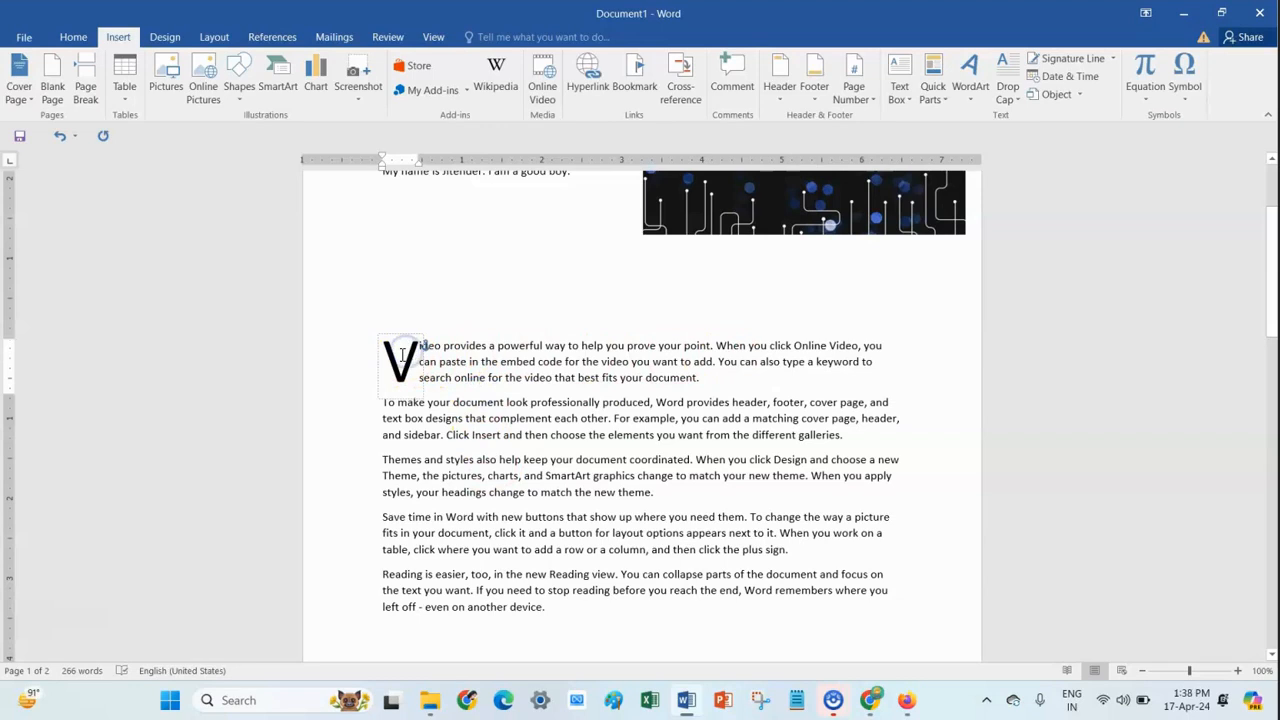
{"action": "key", "text": "ctrl+z"}
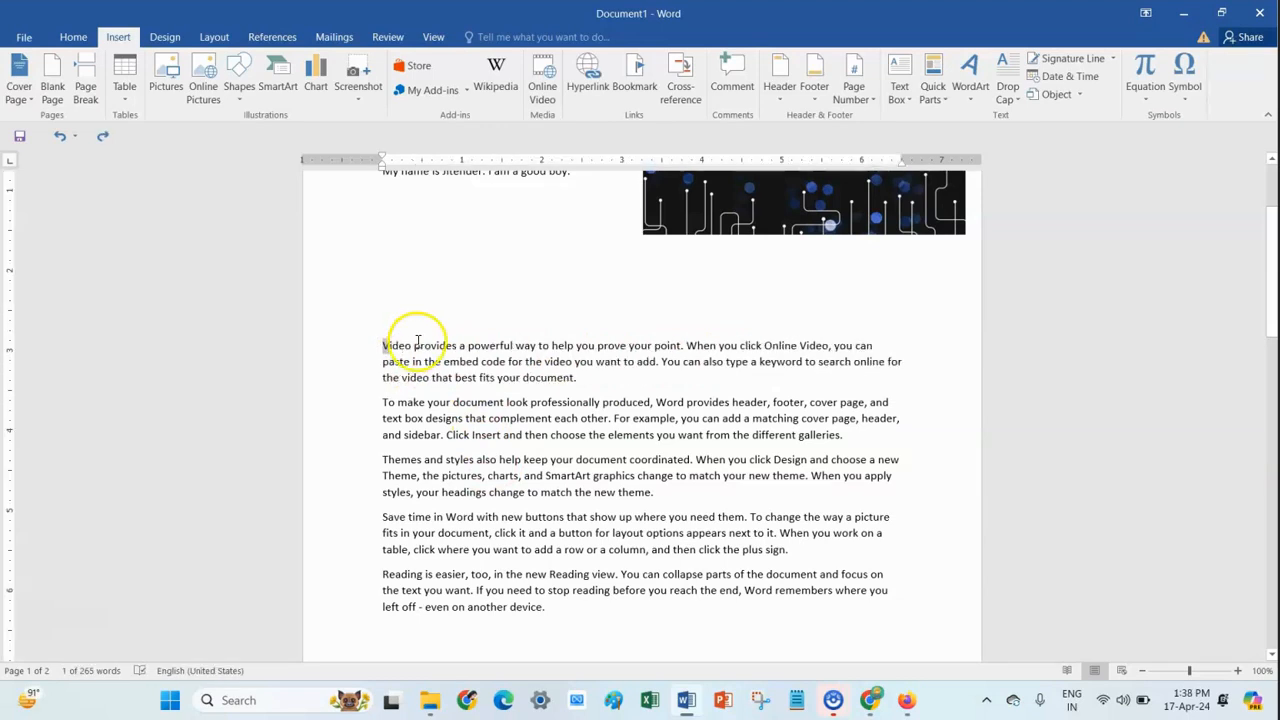
Apply a Dropped style drop cap to the whole word "Video" at the start of the first sample paragraph
{"action": "left_click", "coordinate": [383, 341]}
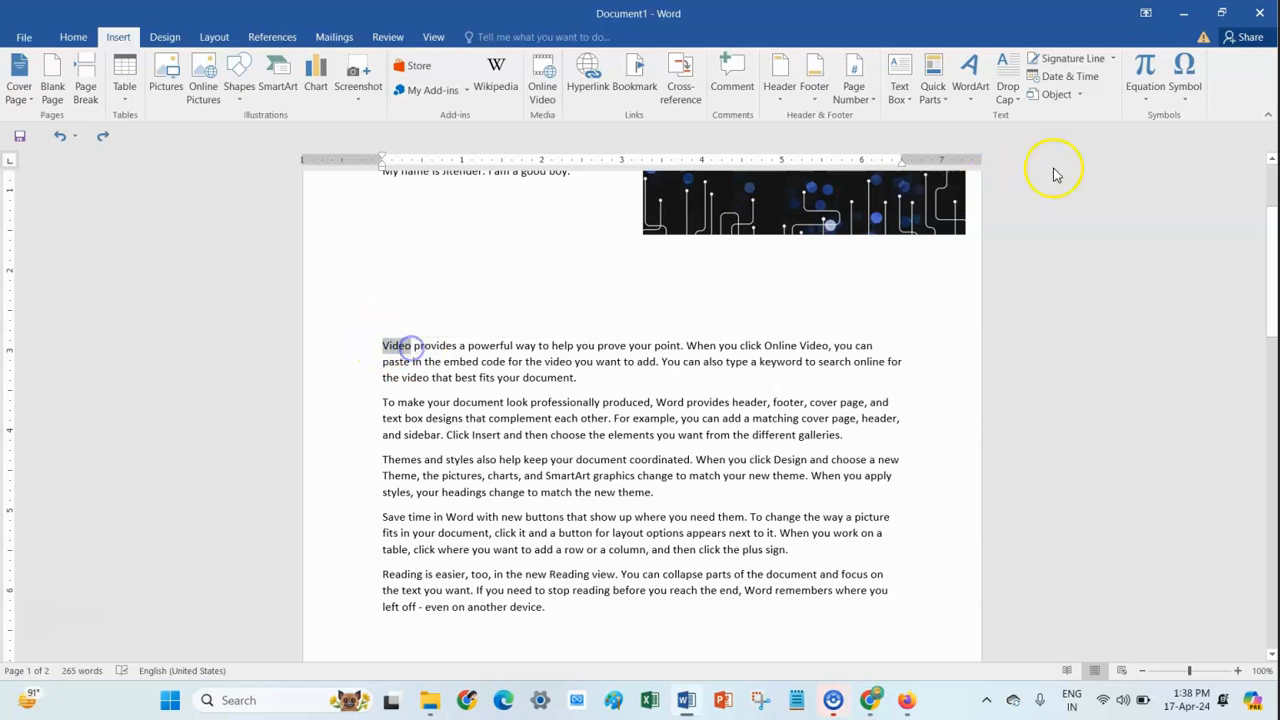
{"action": "left_click", "coordinate": [1012, 97]}
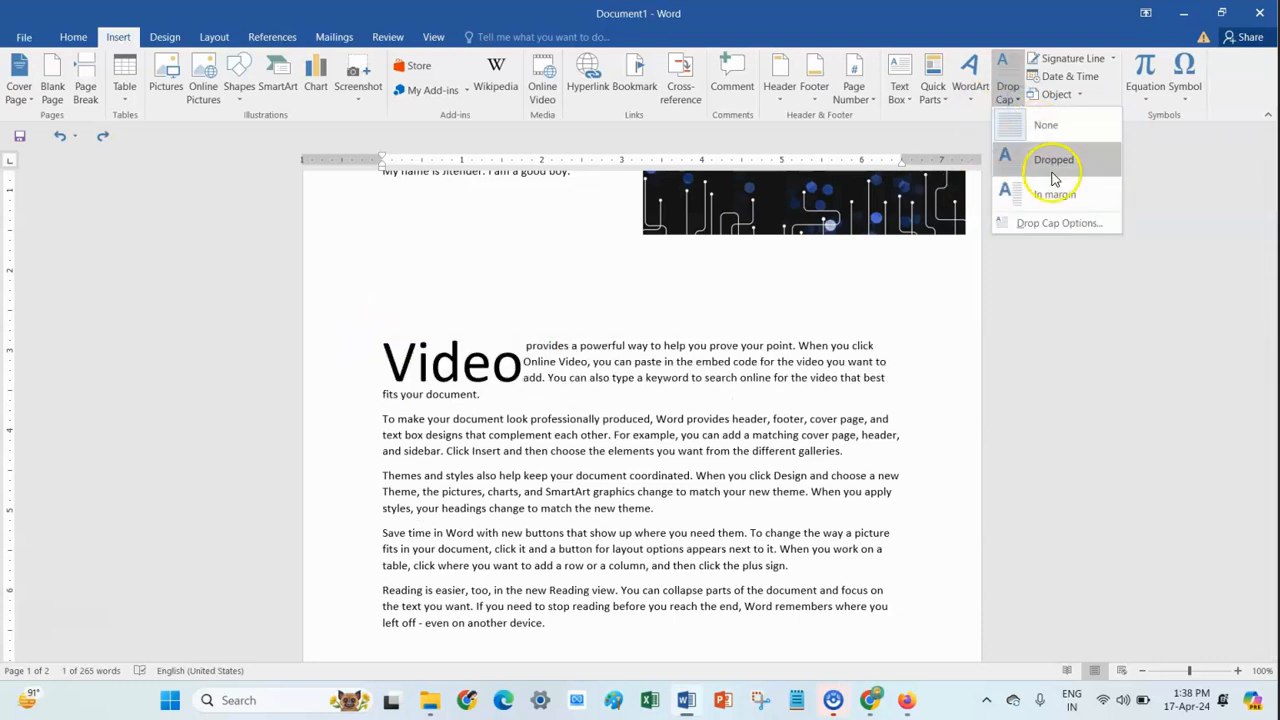
{"action": "left_click", "coordinate": [1050, 168]}
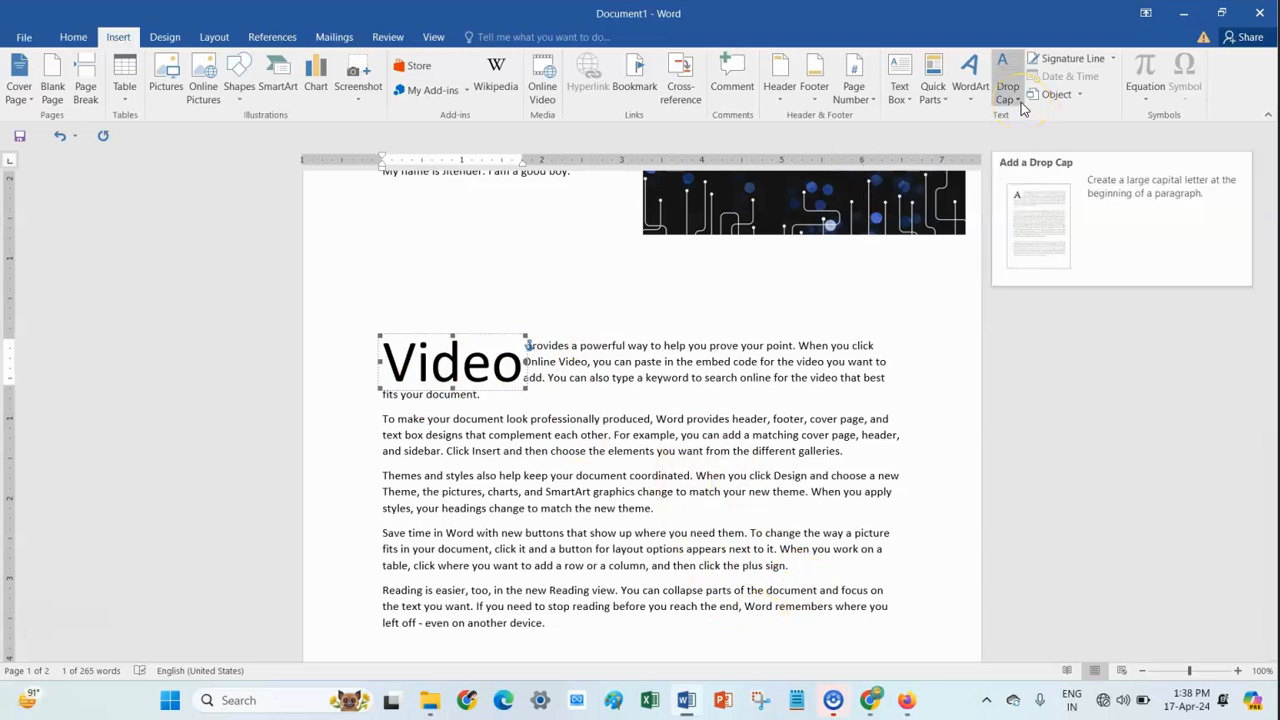
{"action": "scroll", "coordinate": [661, 428], "scroll_direction": "down", "scroll_amount": 6}
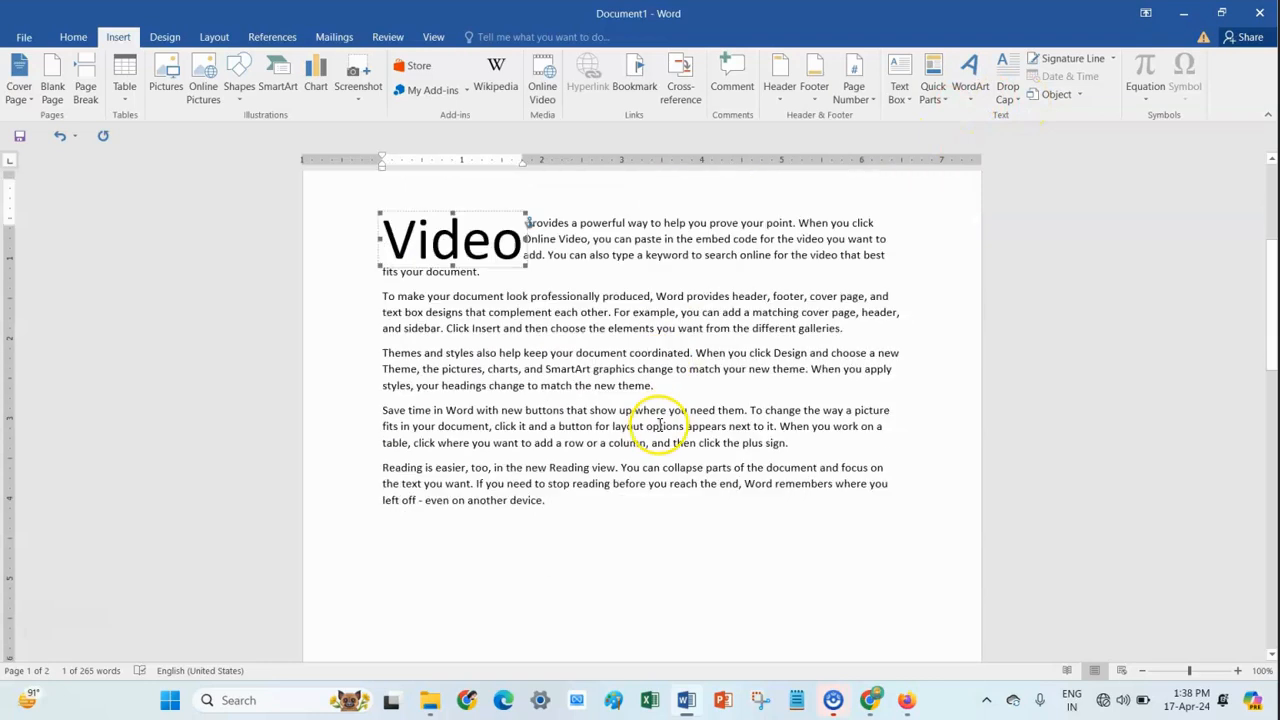
{"action": "scroll", "coordinate": [661, 428], "scroll_direction": "up", "scroll_amount": 2}
{"action": "left_click", "coordinate": [582, 428]}
{"action": "scroll", "coordinate": [630, 470], "scroll_direction": "up", "scroll_amount": 3}
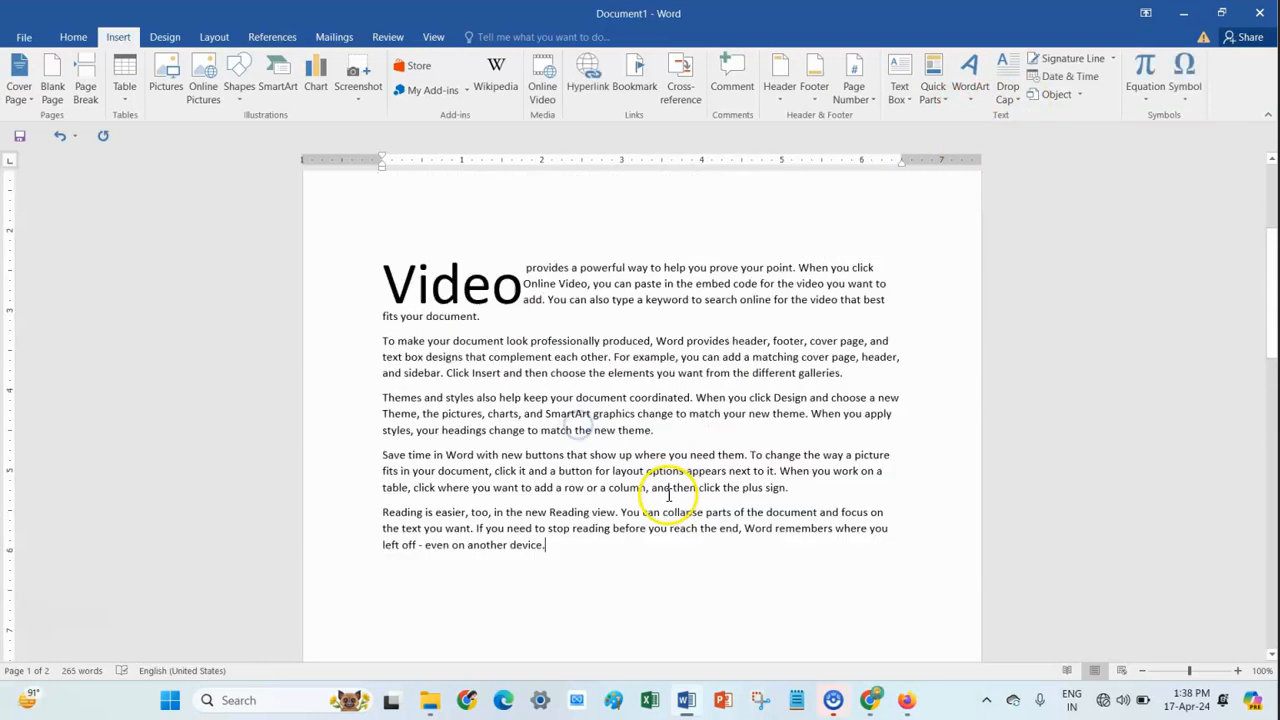
{"action": "scroll", "coordinate": [626, 580], "scroll_direction": "down", "scroll_amount": 8}
{"action": "scroll", "coordinate": [626, 580], "scroll_direction": "up", "scroll_amount": 6}
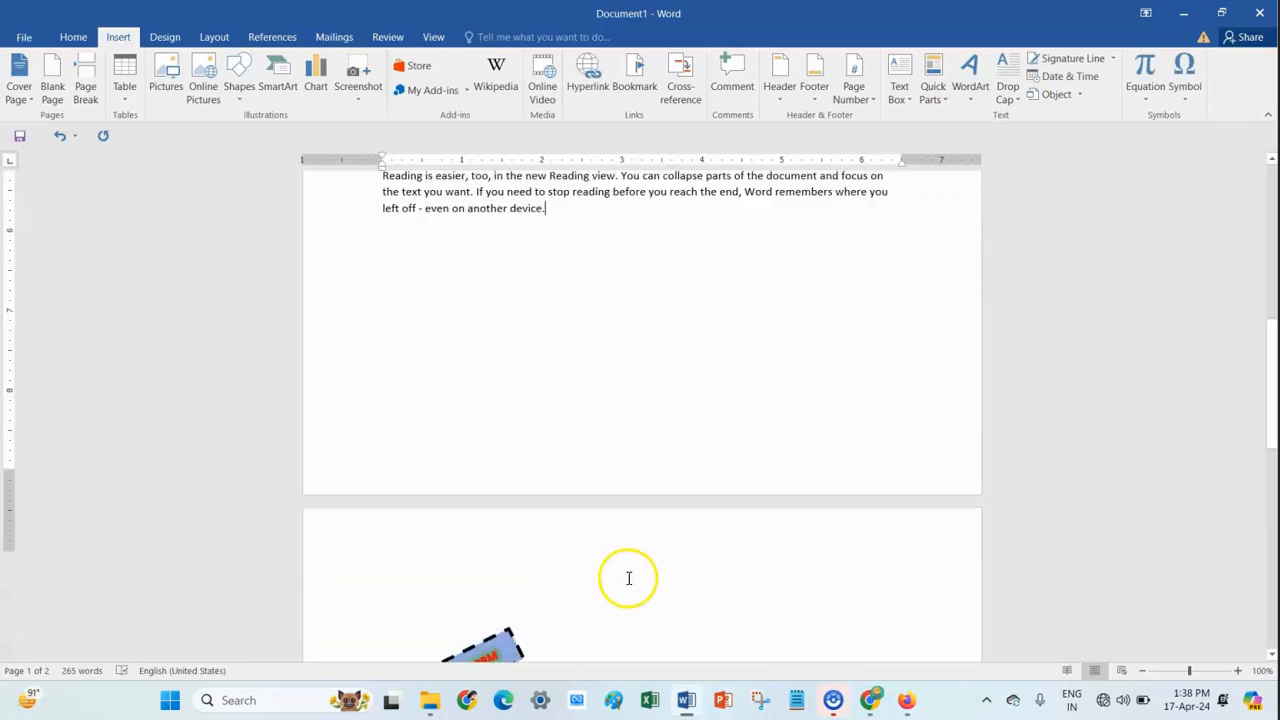
{"action": "scroll", "coordinate": [540, 300], "scroll_direction": "up", "scroll_amount": 4}
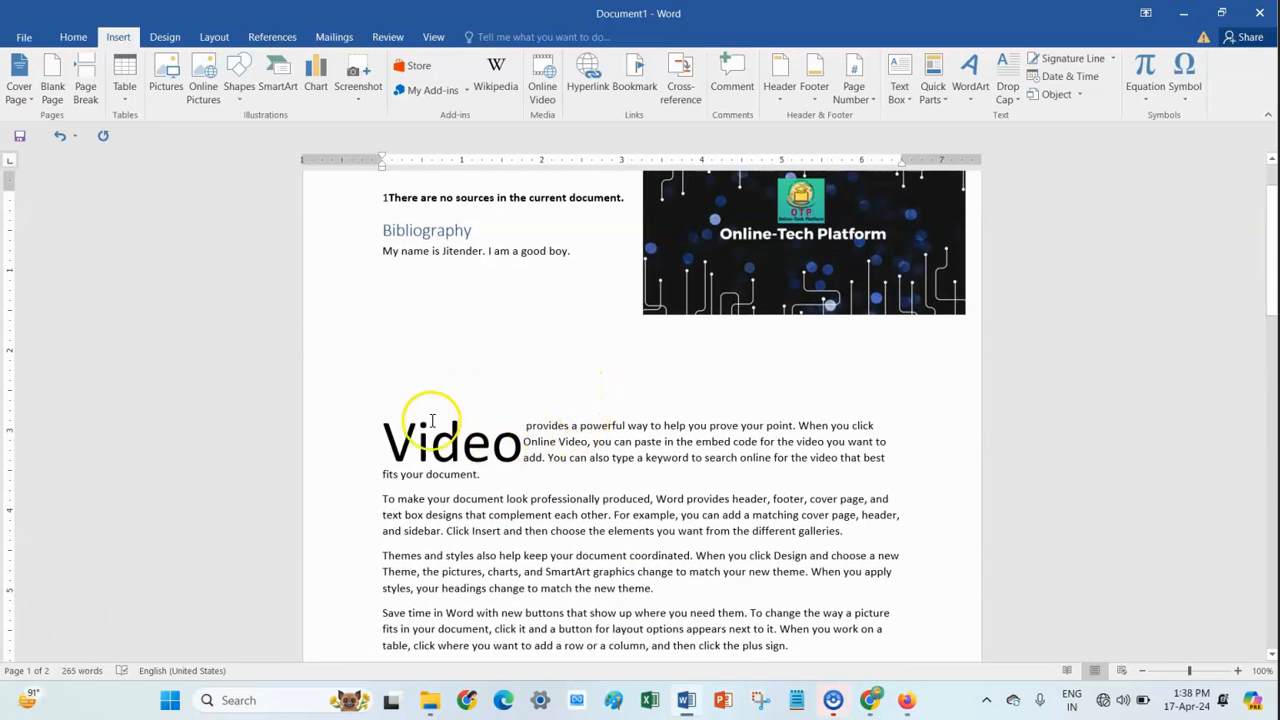
Insert a black WordArt on the empty line above the first sample paragraph, reading "Online tech platform"
{"action": "left_click", "coordinate": [544, 370]}
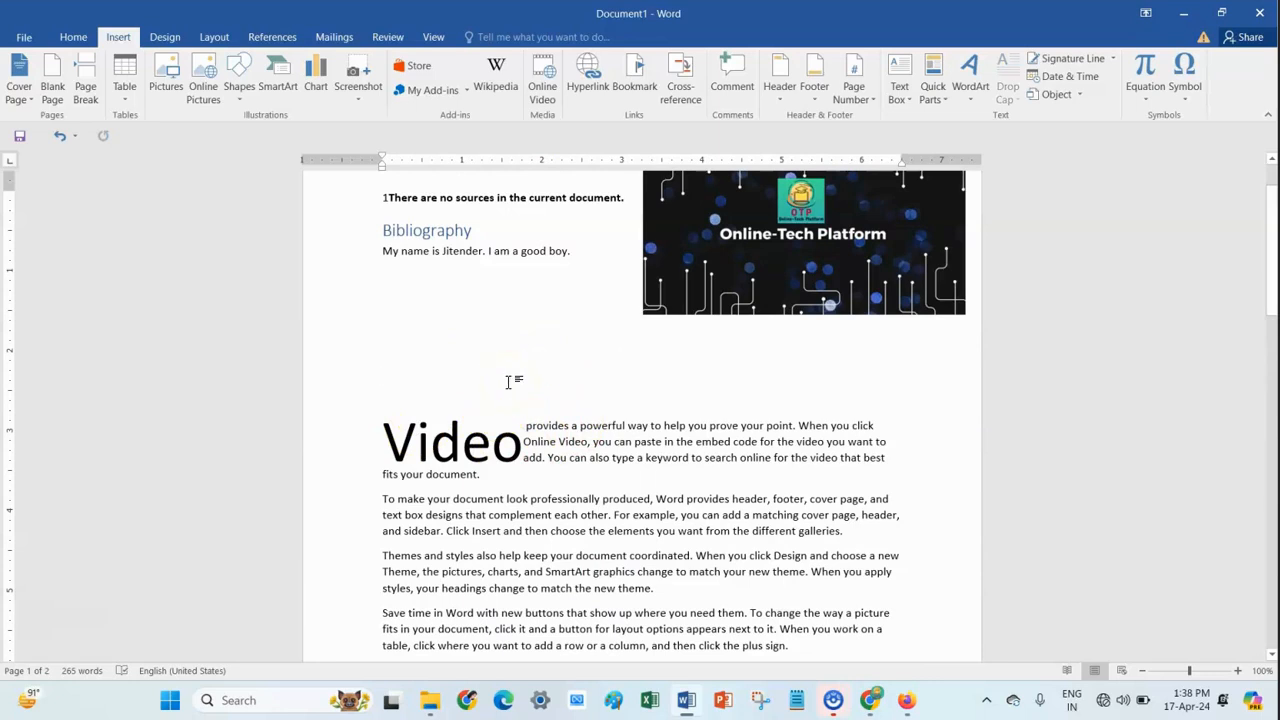
{"action": "left_click", "coordinate": [975, 104]}
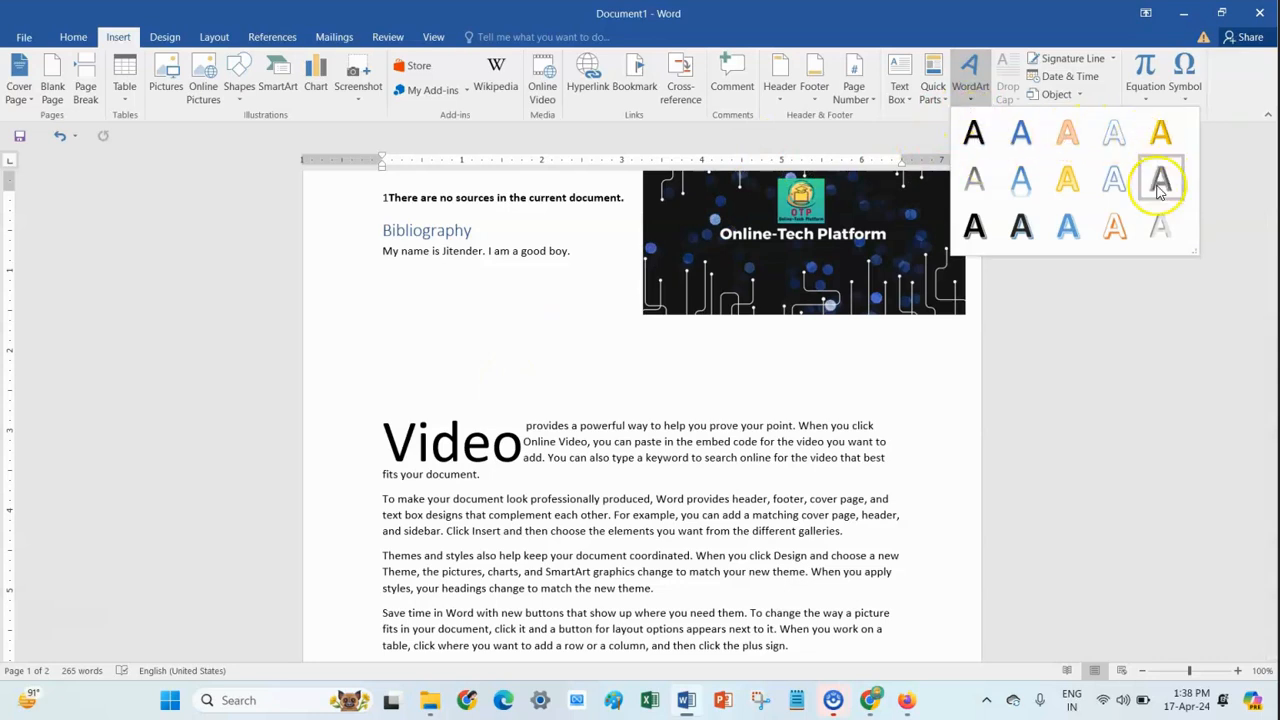
{"action": "left_click", "coordinate": [926, 391]}
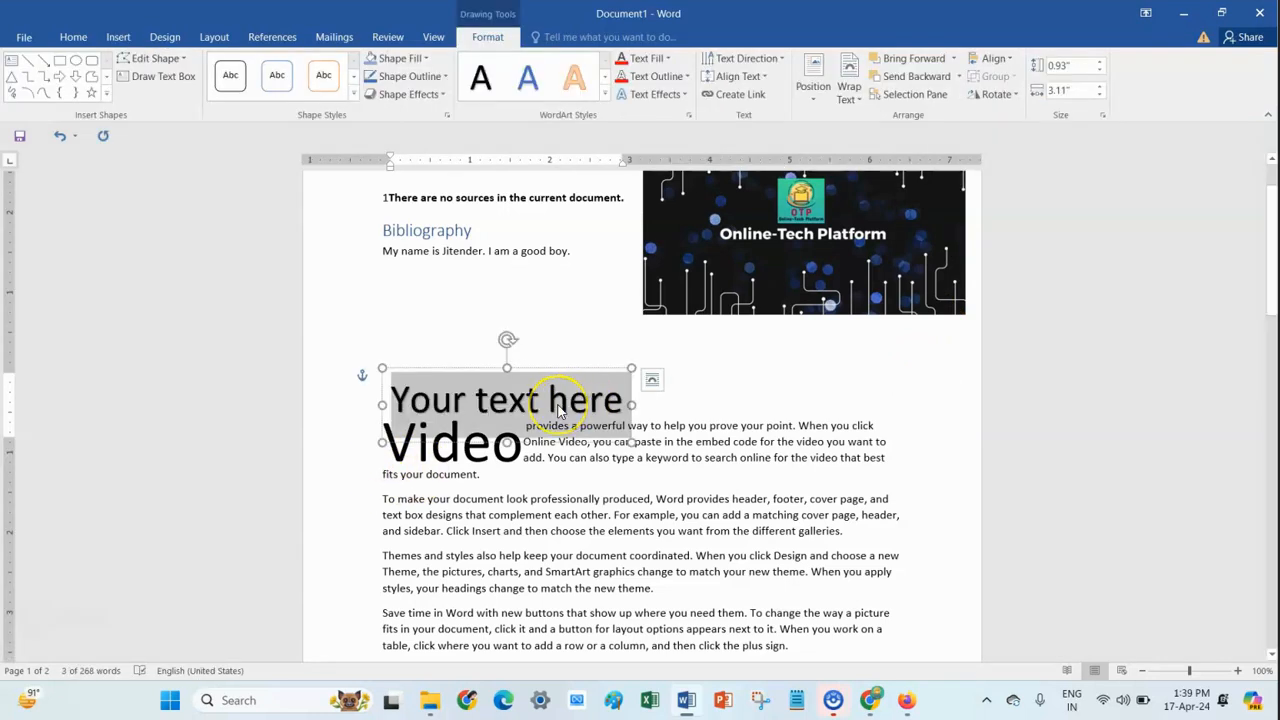
{"action": "type", "text": "o"}
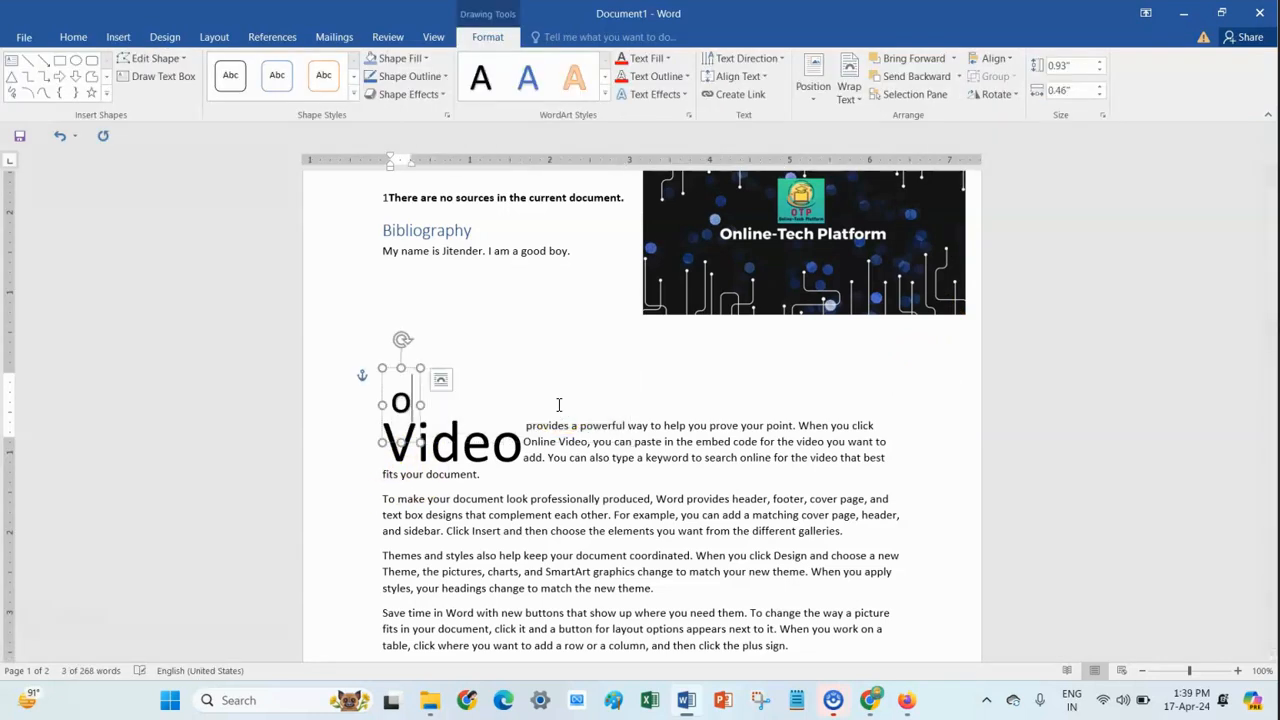
{"action": "type", "text": "nlinr"}
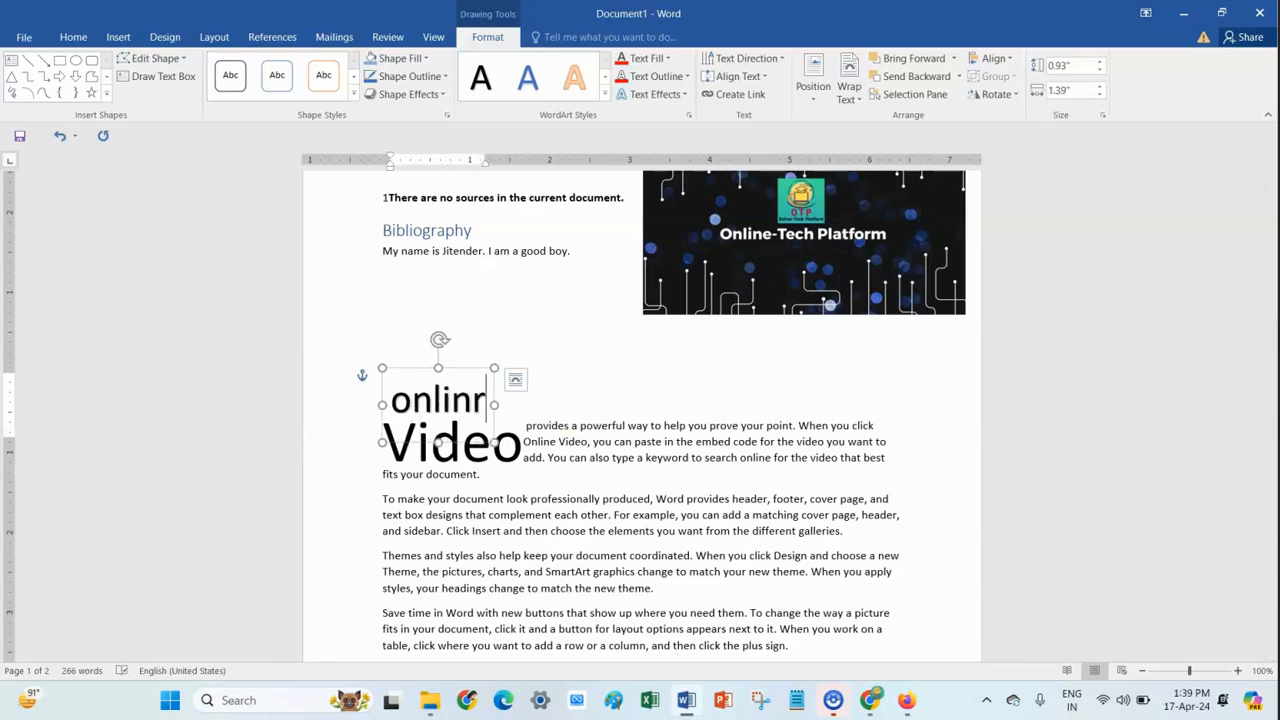
{"action": "key", "text": "BackSpace"}
{"action": "type", "text": "e tec"}
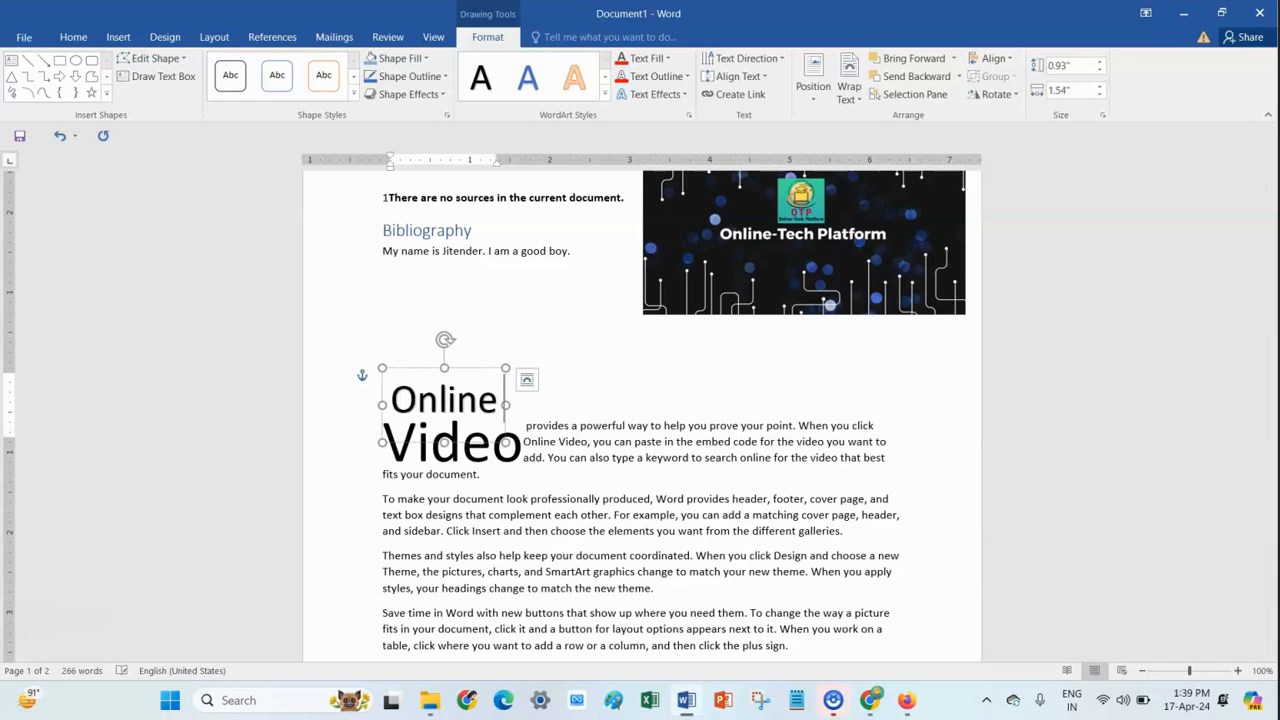
{"action": "type", "text": "h"}
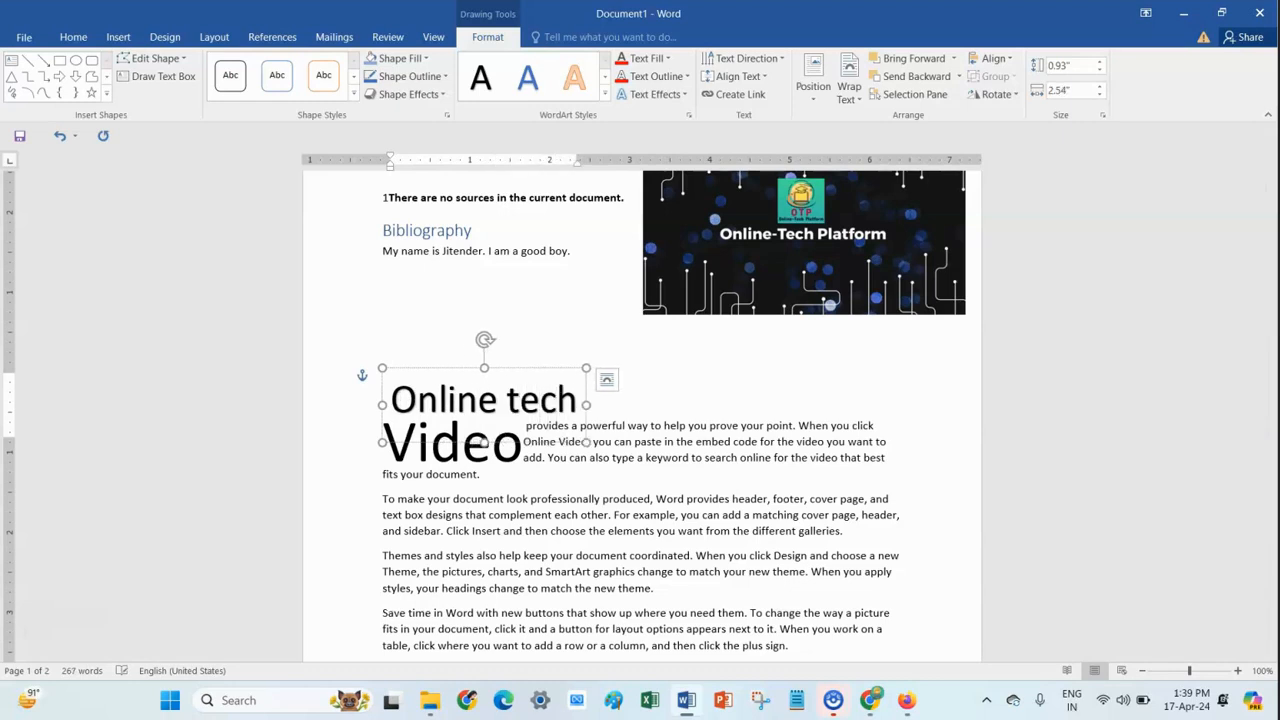
{"action": "type", "text": " plat"}
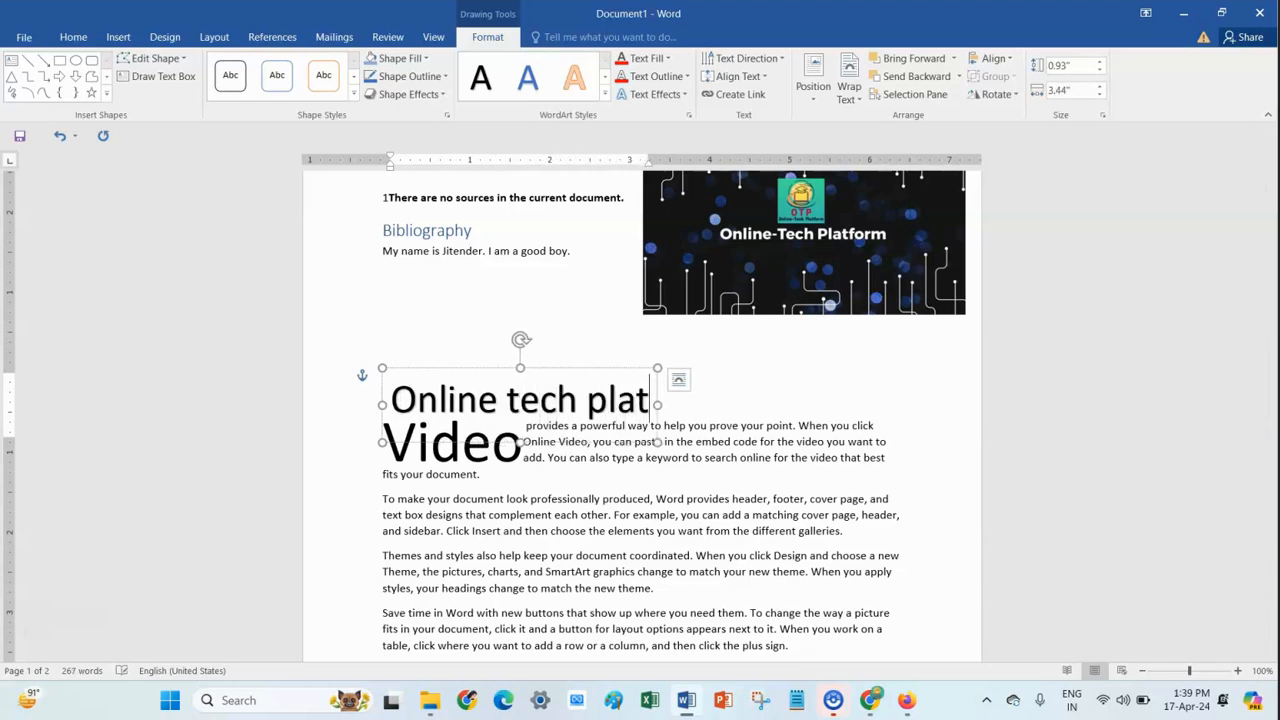
{"action": "type", "text": "form"}
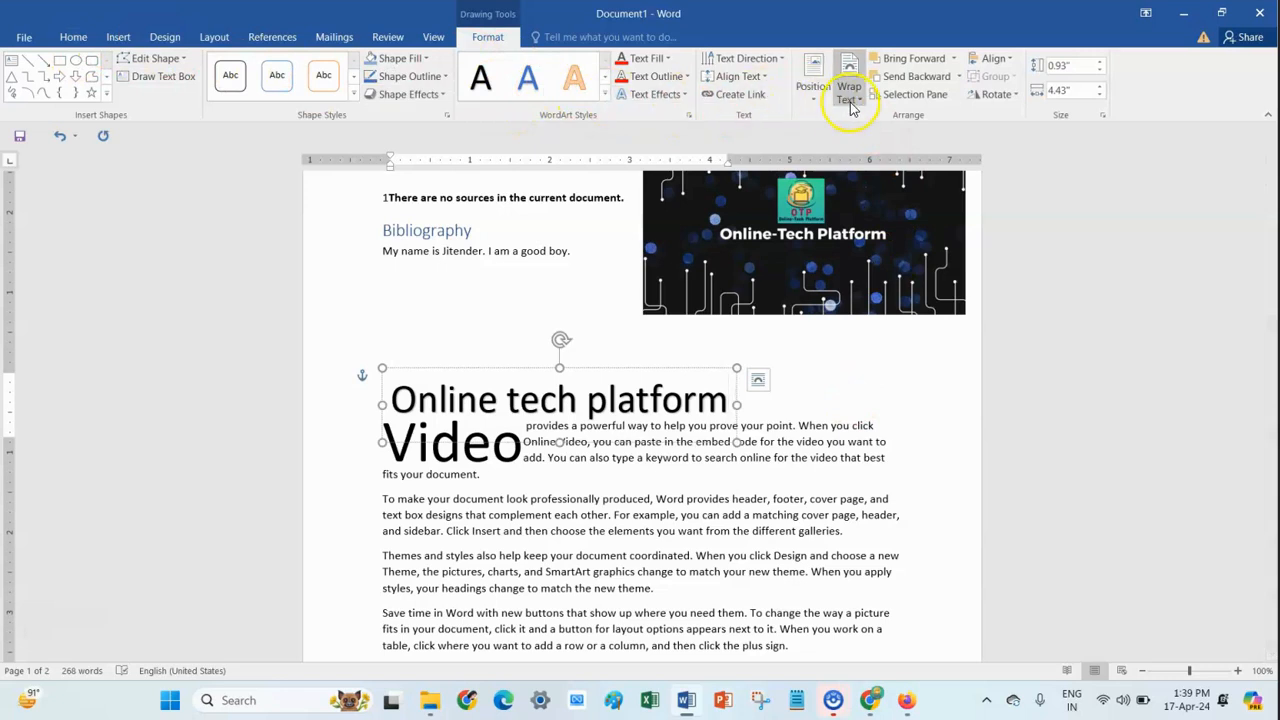
Insert a second WordArt in a blue style over the existing one, and undo the insertion
{"action": "left_click", "coordinate": [120, 40]}
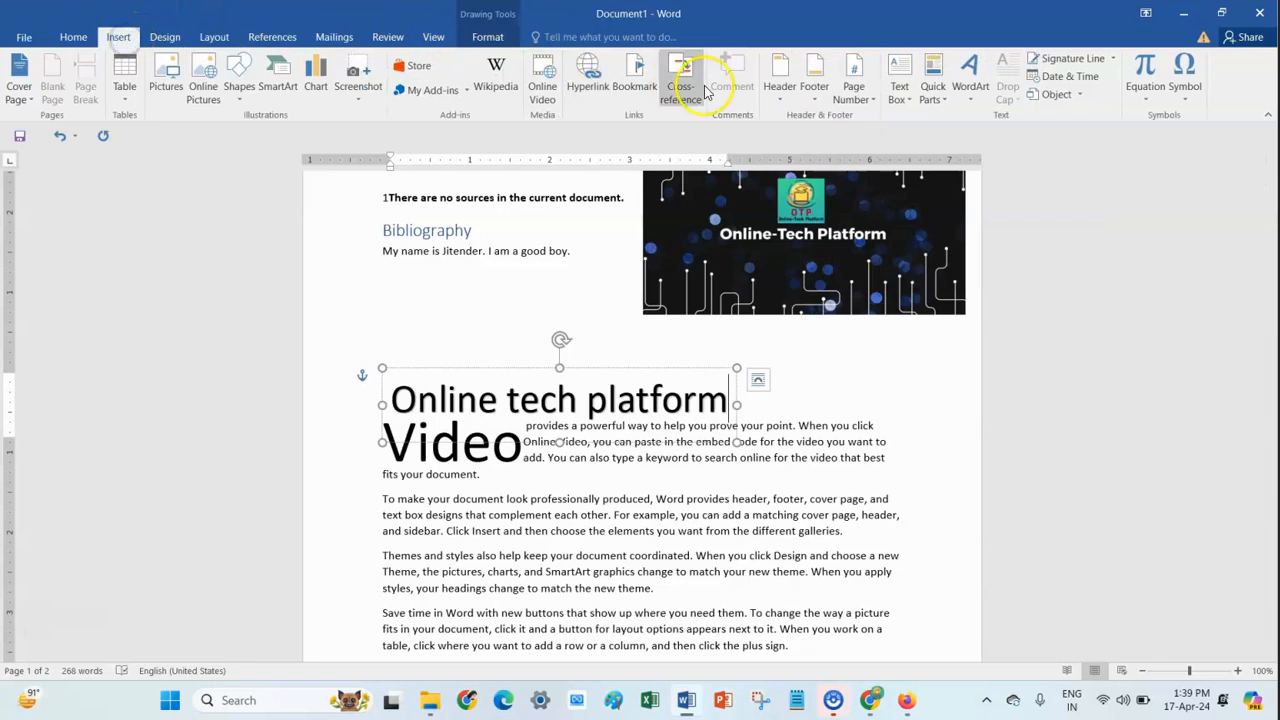
{"action": "left_click", "coordinate": [975, 100]}
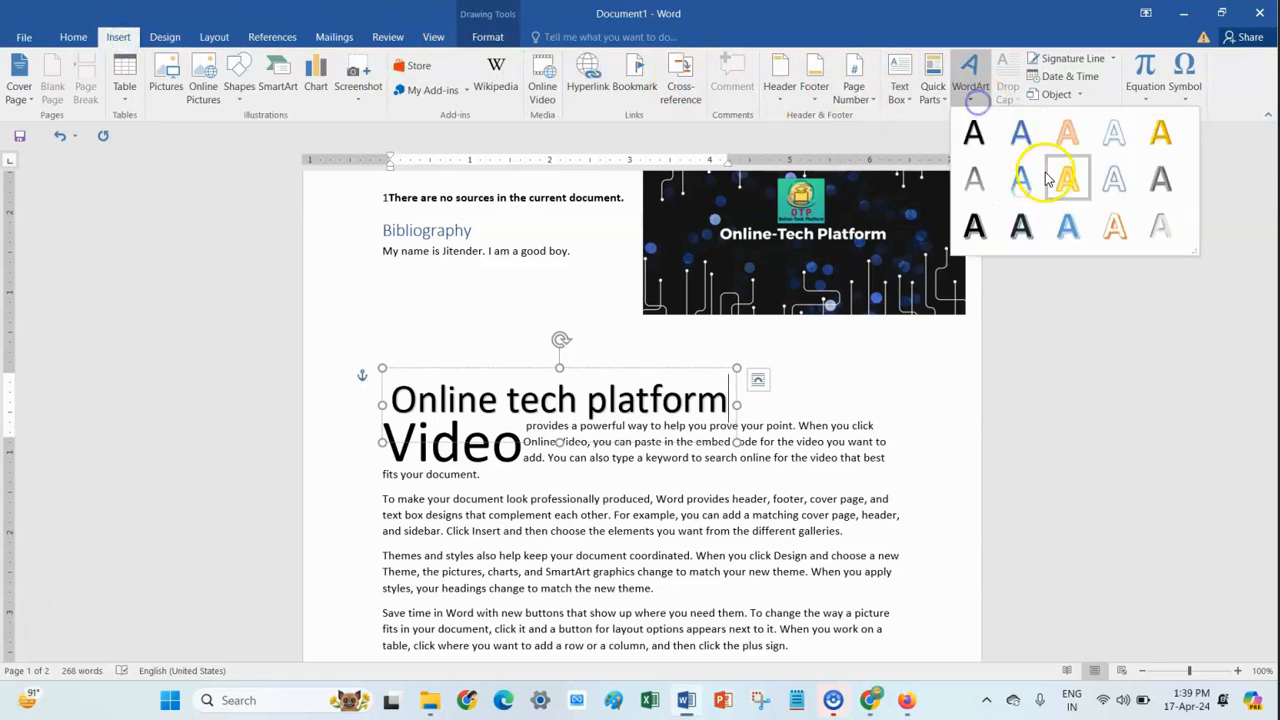
{"action": "left_click", "coordinate": [1062, 230]}
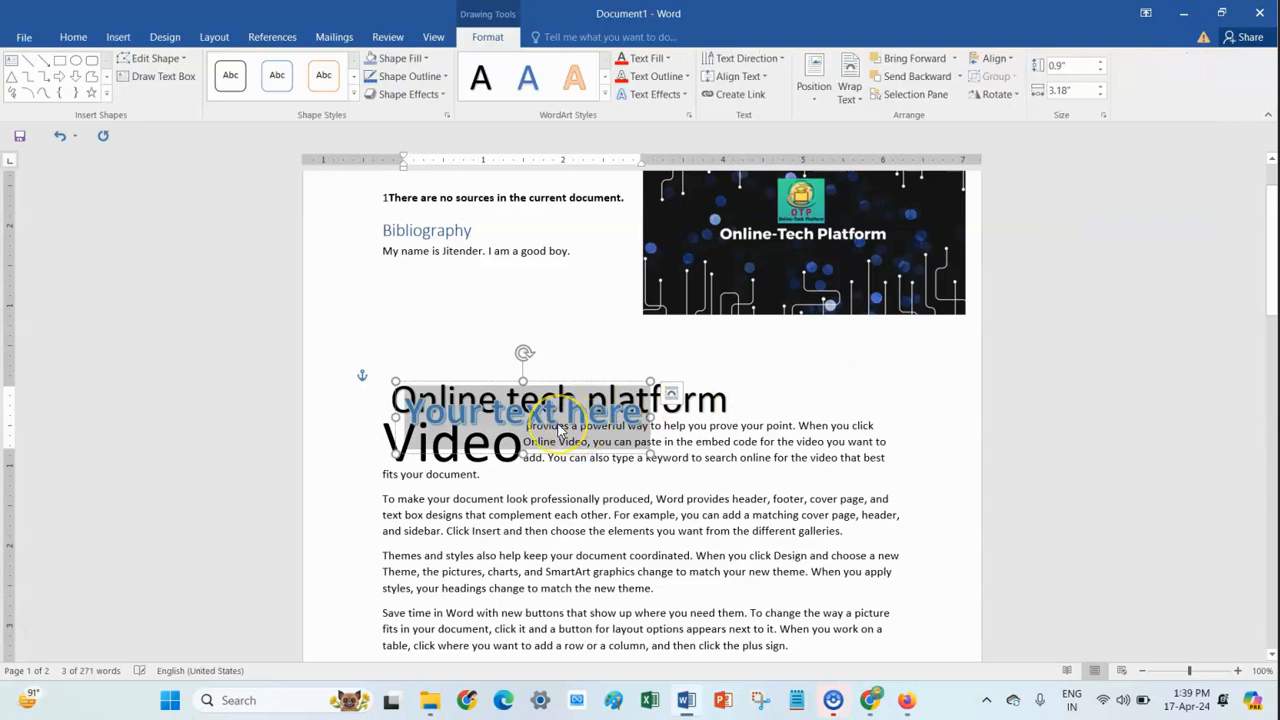
{"action": "key", "text": "ctrl+z"}
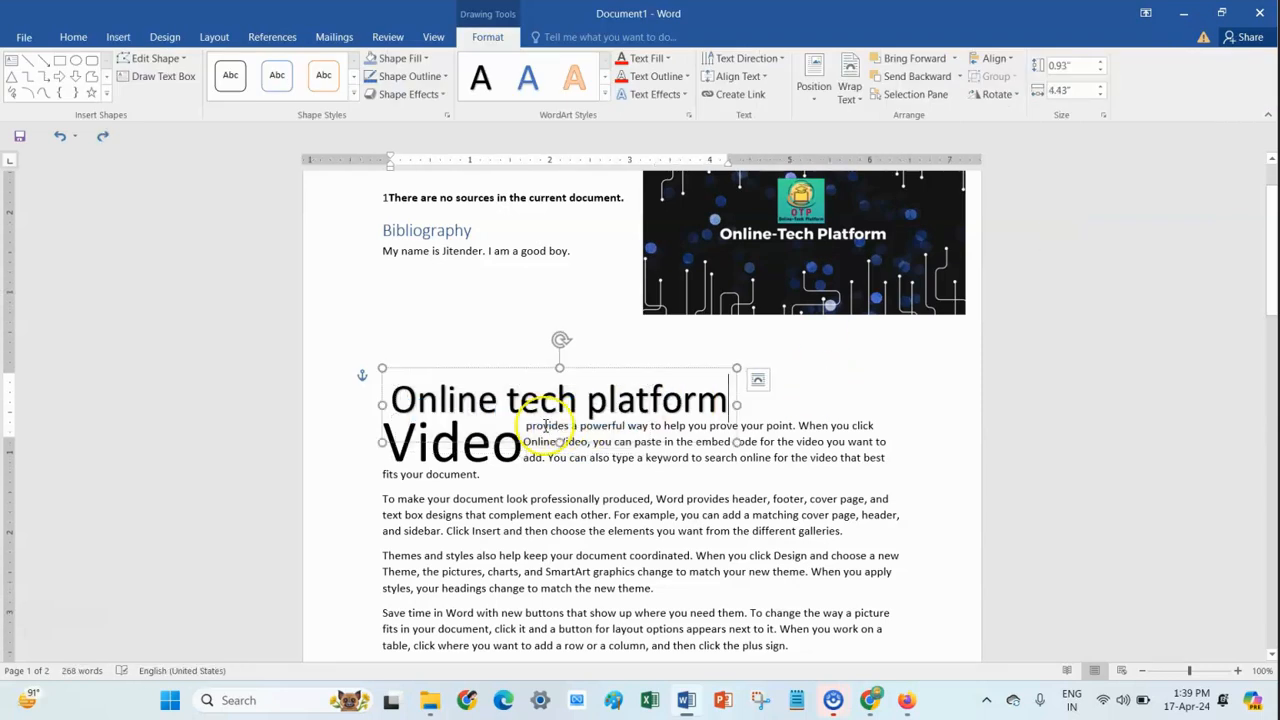
Move the "Online tech platform" WordArt clear of the drop cap and apply the dark gray WordArt style ending the gallery's second row
{"action": "left_click_drag", "start_coordinate": [623, 370], "coordinate": [679, 342]}
{"action": "left_click", "coordinate": [630, 378]}
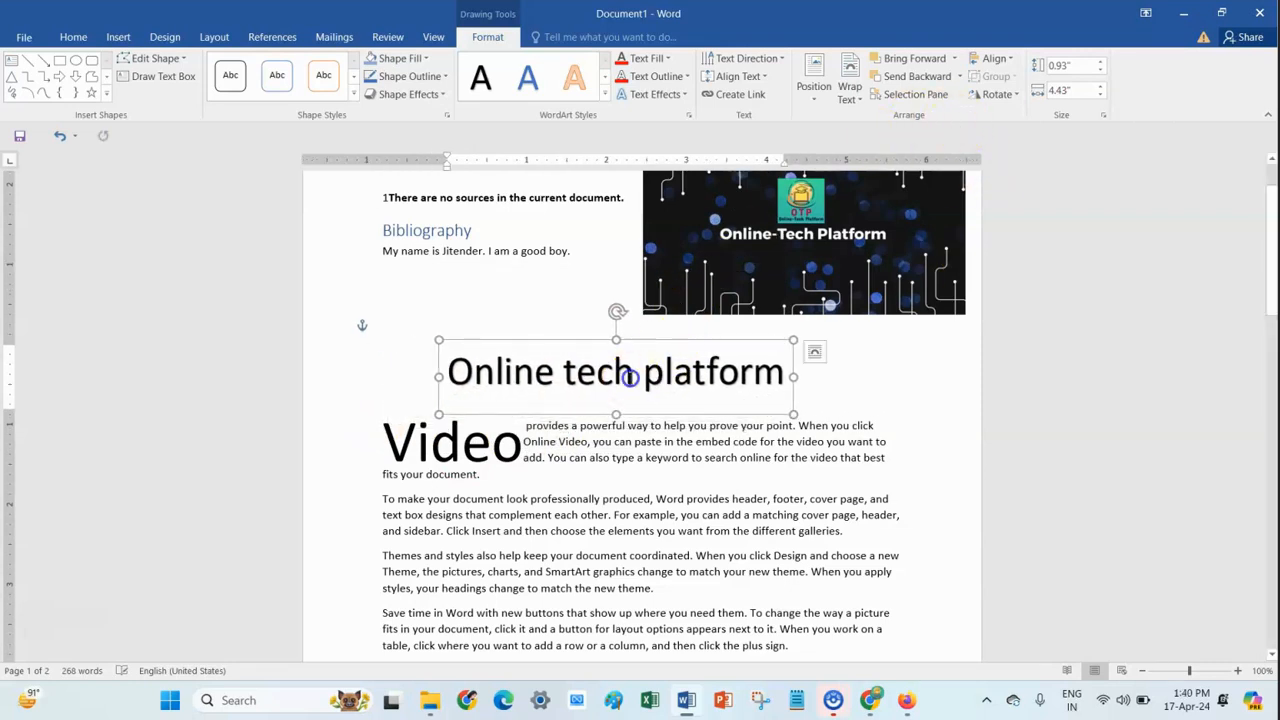
{"action": "left_click", "coordinate": [605, 94]}
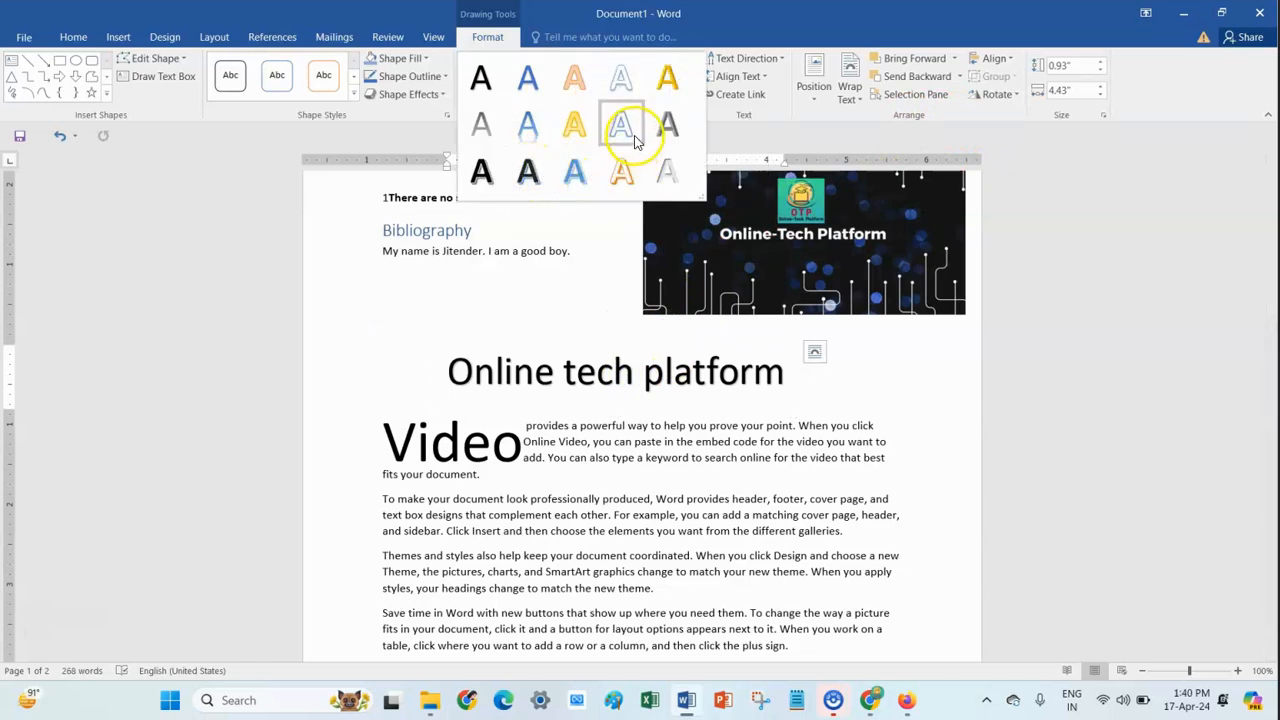
{"action": "left_click", "coordinate": [668, 123]}
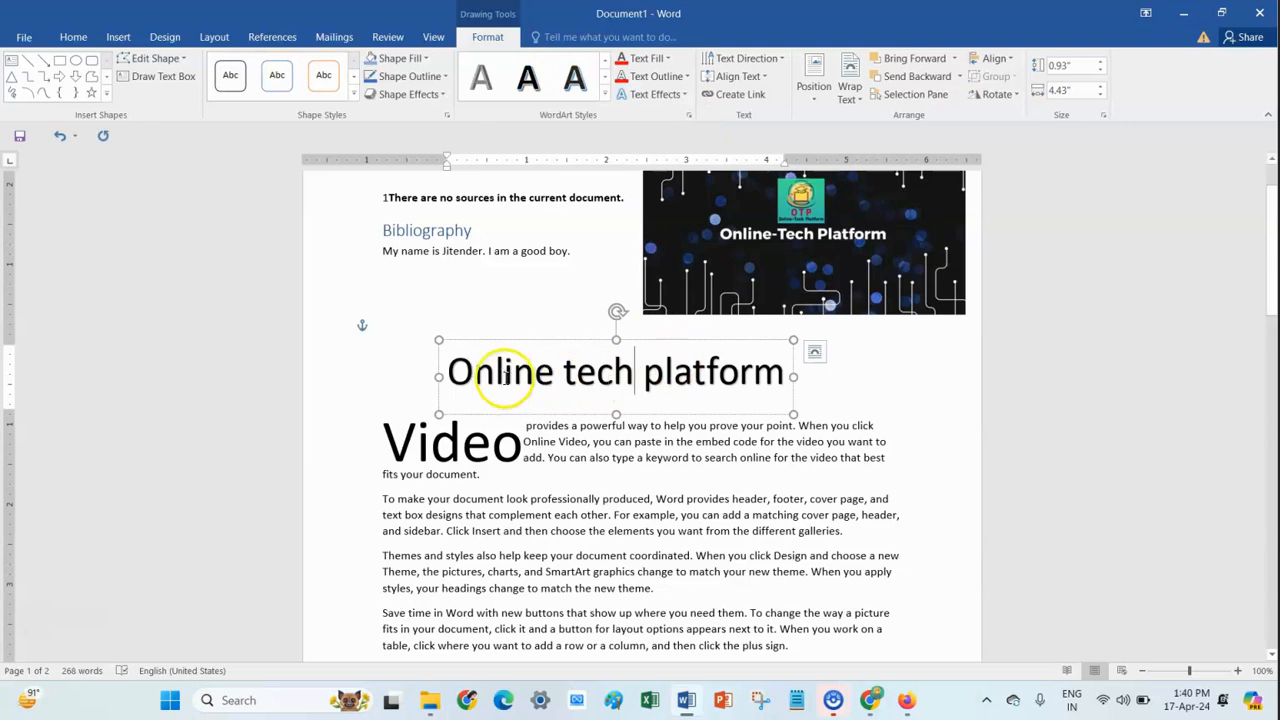
Fill the "Online tech platform" WordArt text with standard red and outline it in standard yellow
{"action": "left_click", "coordinate": [687, 77]}
{"action": "left_click", "coordinate": [634, 221]}
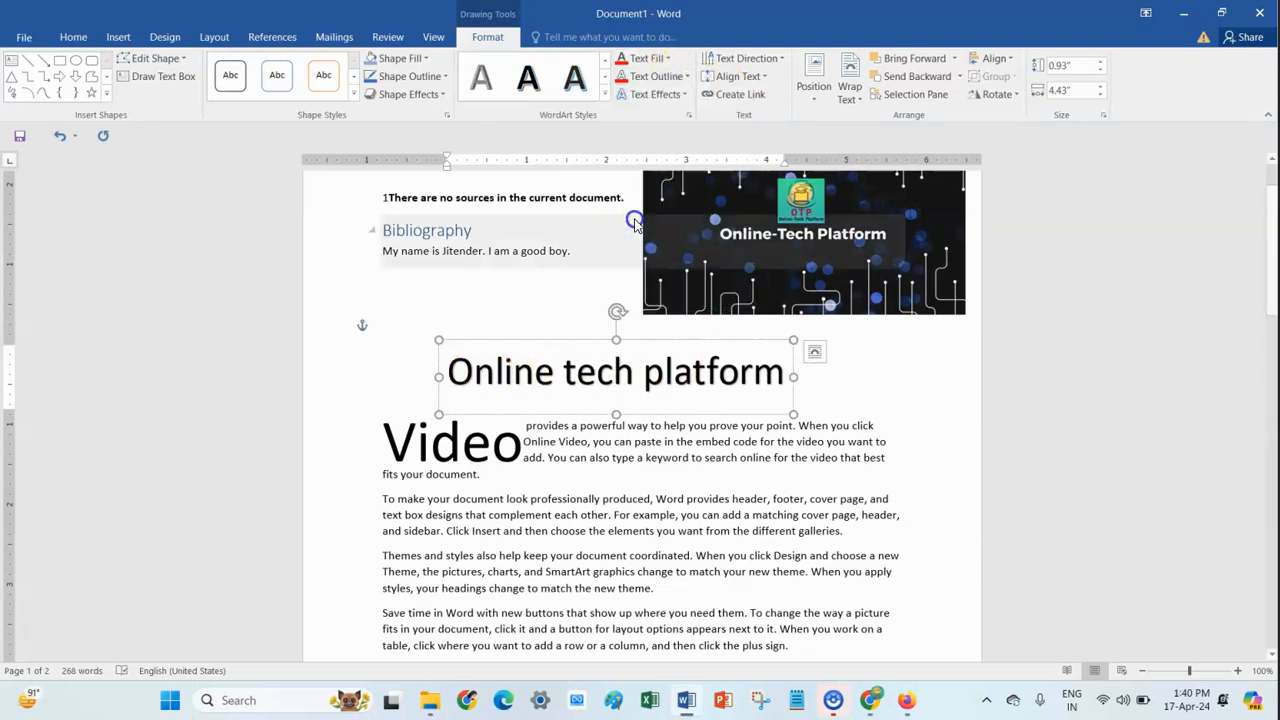
{"action": "left_click", "coordinate": [691, 340]}
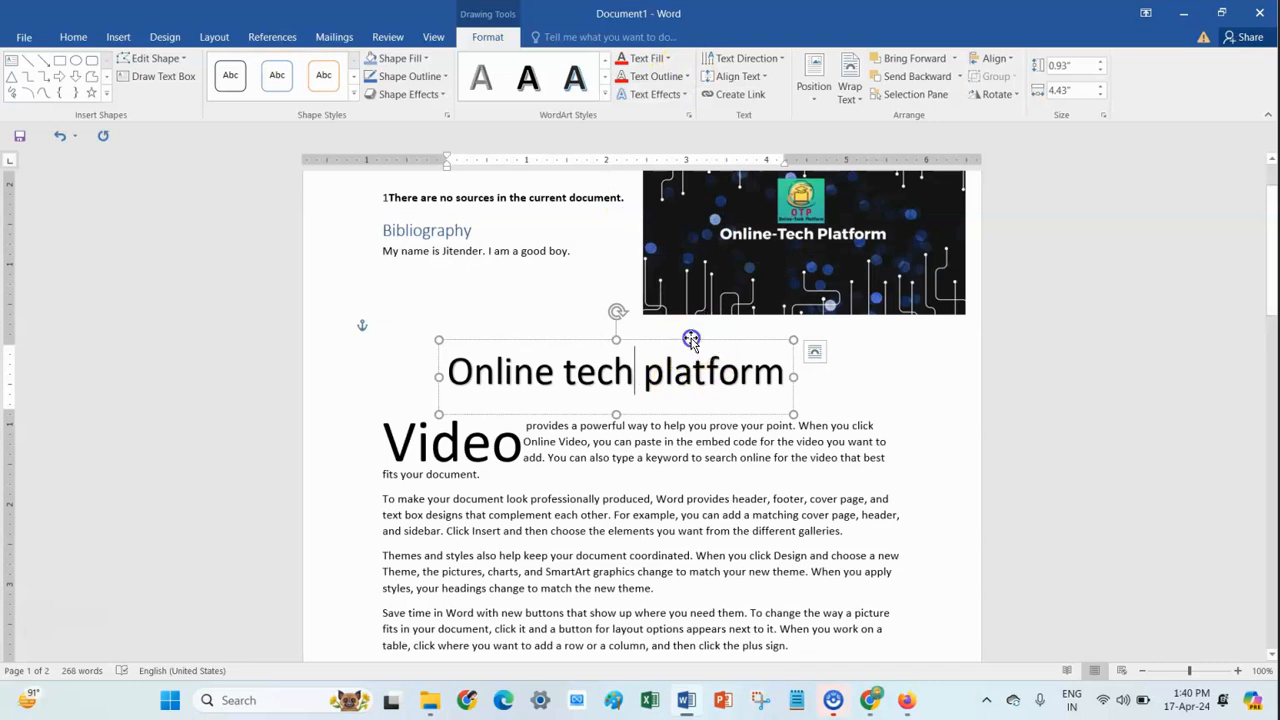
{"action": "left_click", "coordinate": [658, 78]}
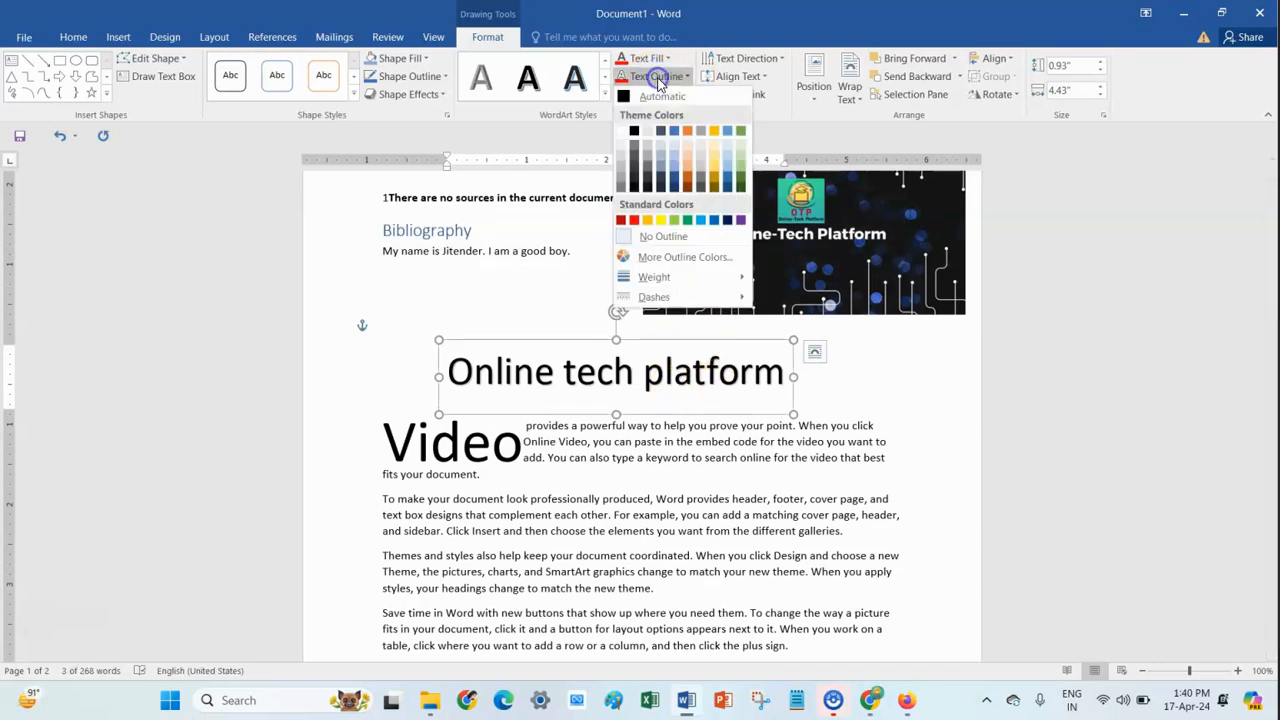
{"action": "left_click", "coordinate": [664, 59]}
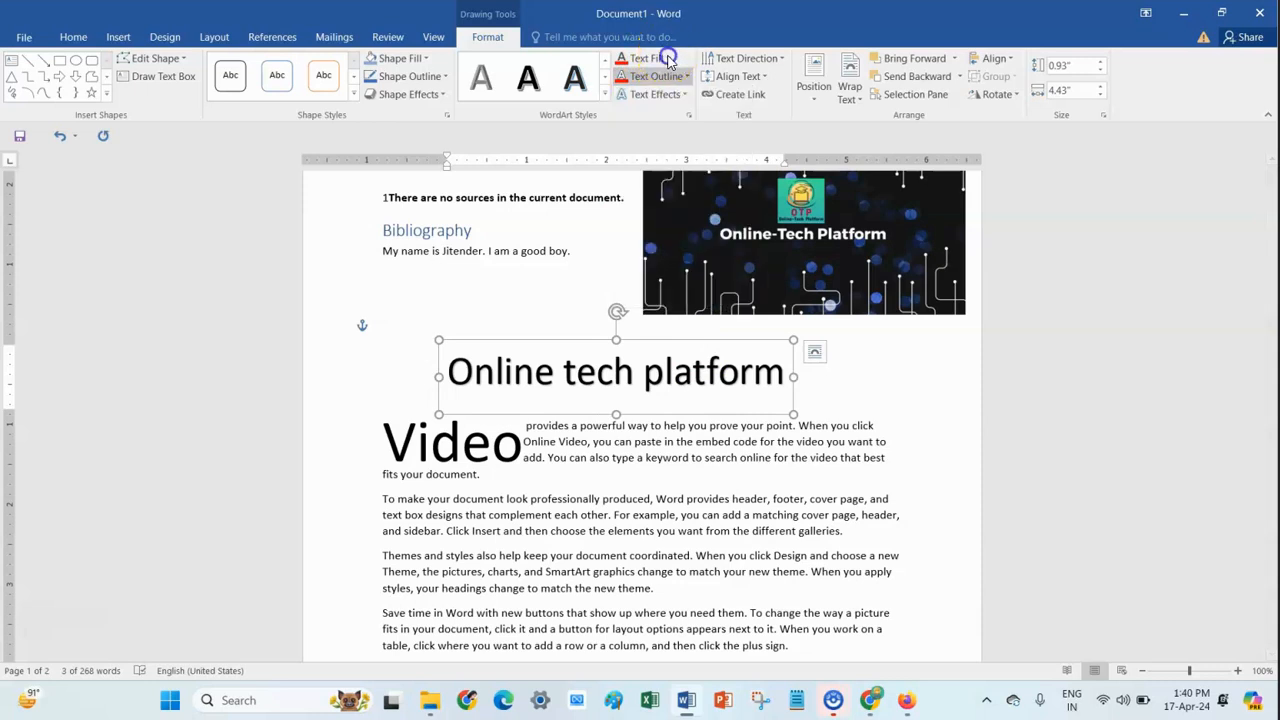
{"action": "left_click", "coordinate": [633, 202]}
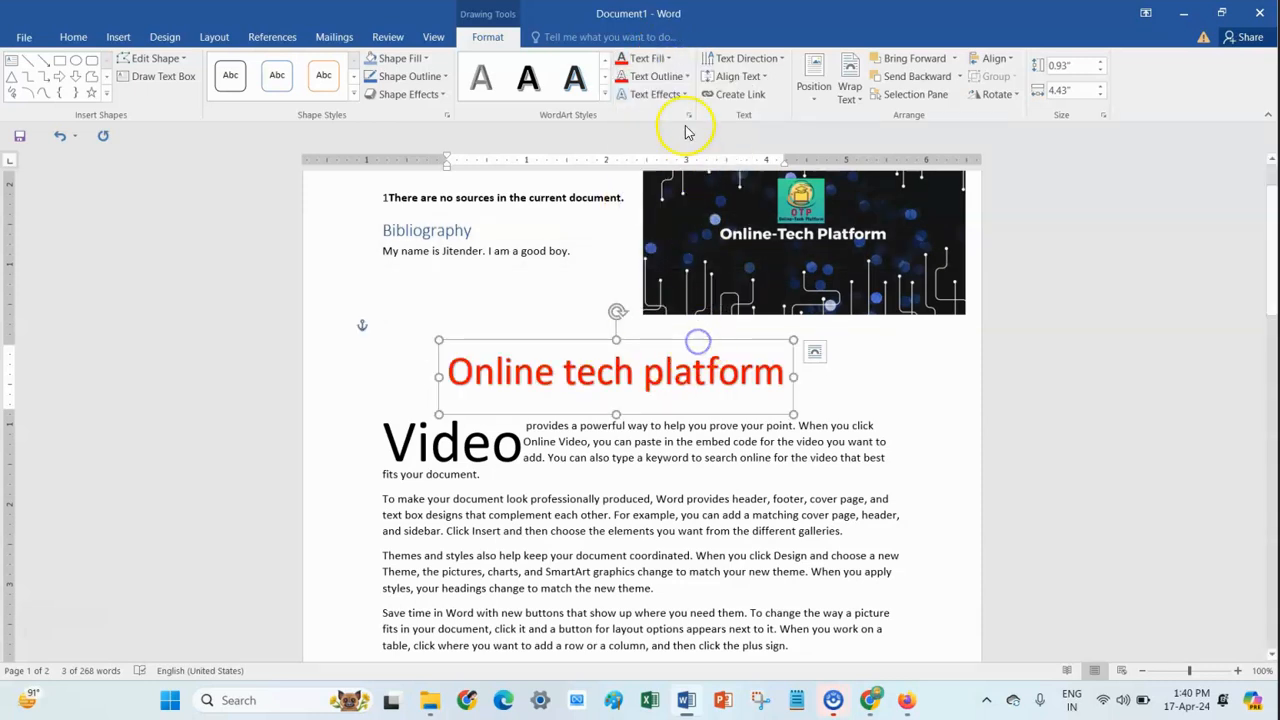
{"action": "left_click", "coordinate": [686, 78]}
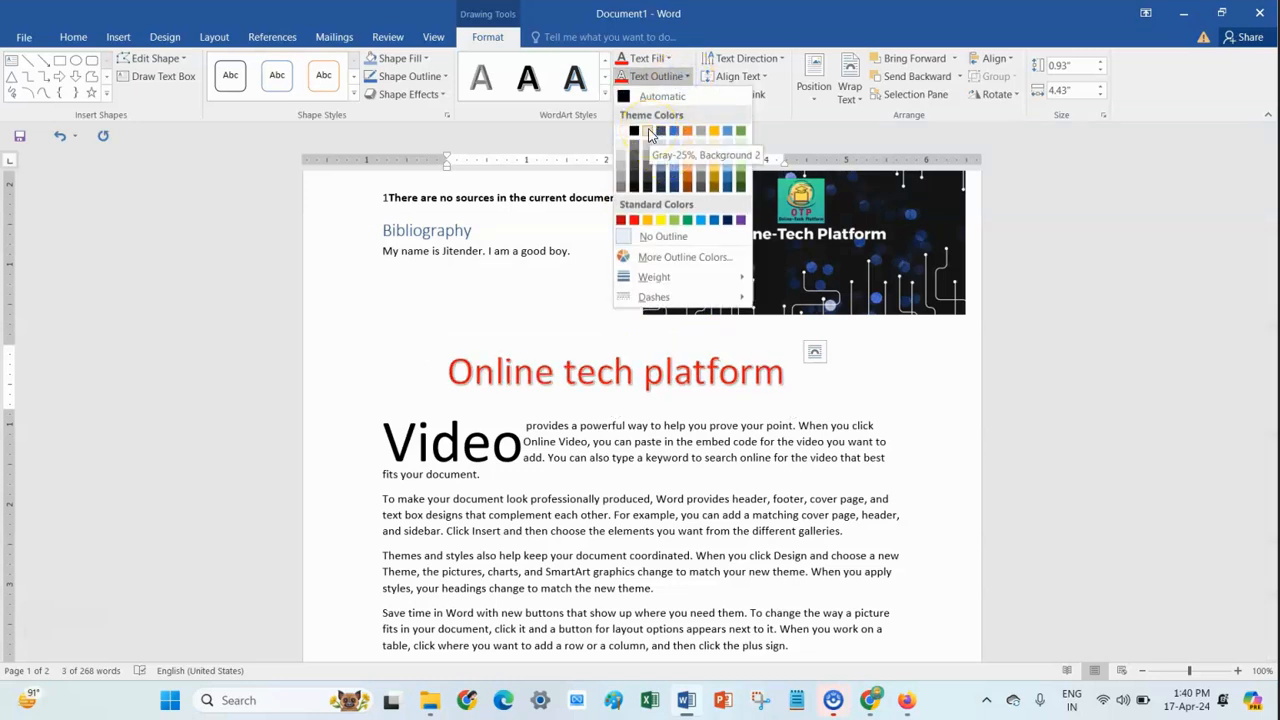
{"action": "left_click", "coordinate": [660, 222]}
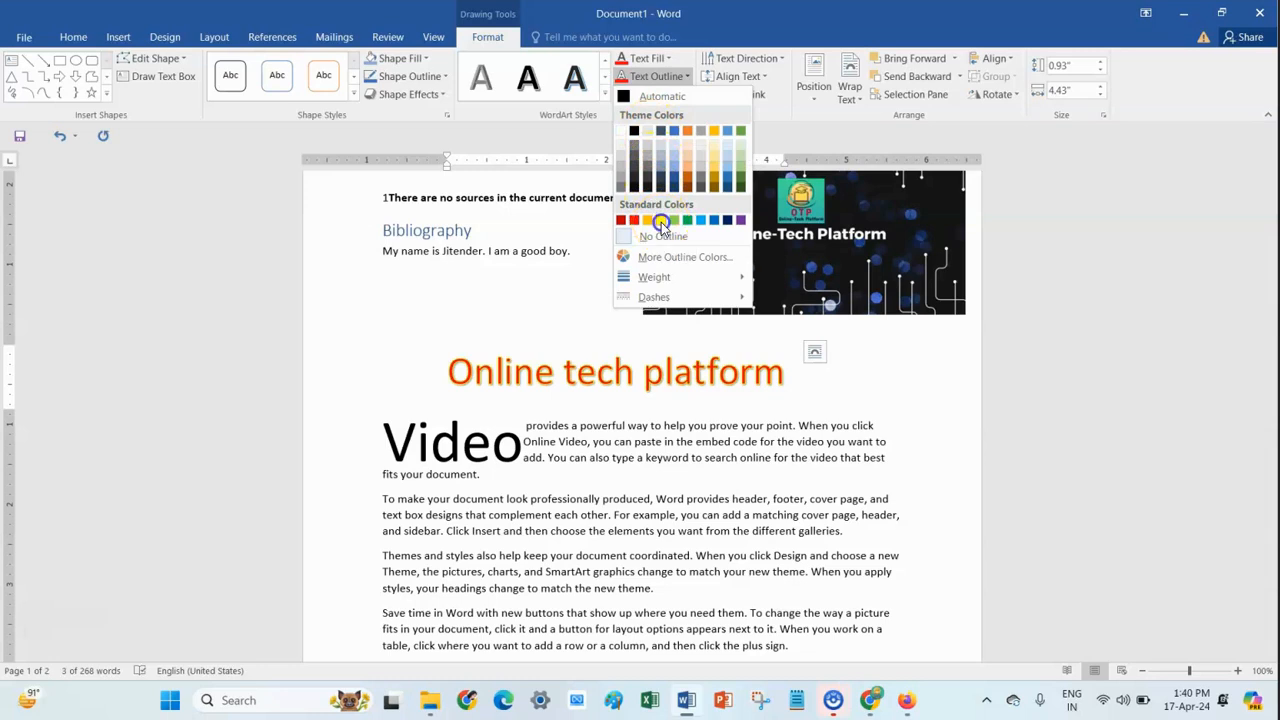
Apply the fourth Perspective preset of the 3-D Rotation text effects to the "Online tech platform" WordArt
{"action": "left_click", "coordinate": [658, 95]}
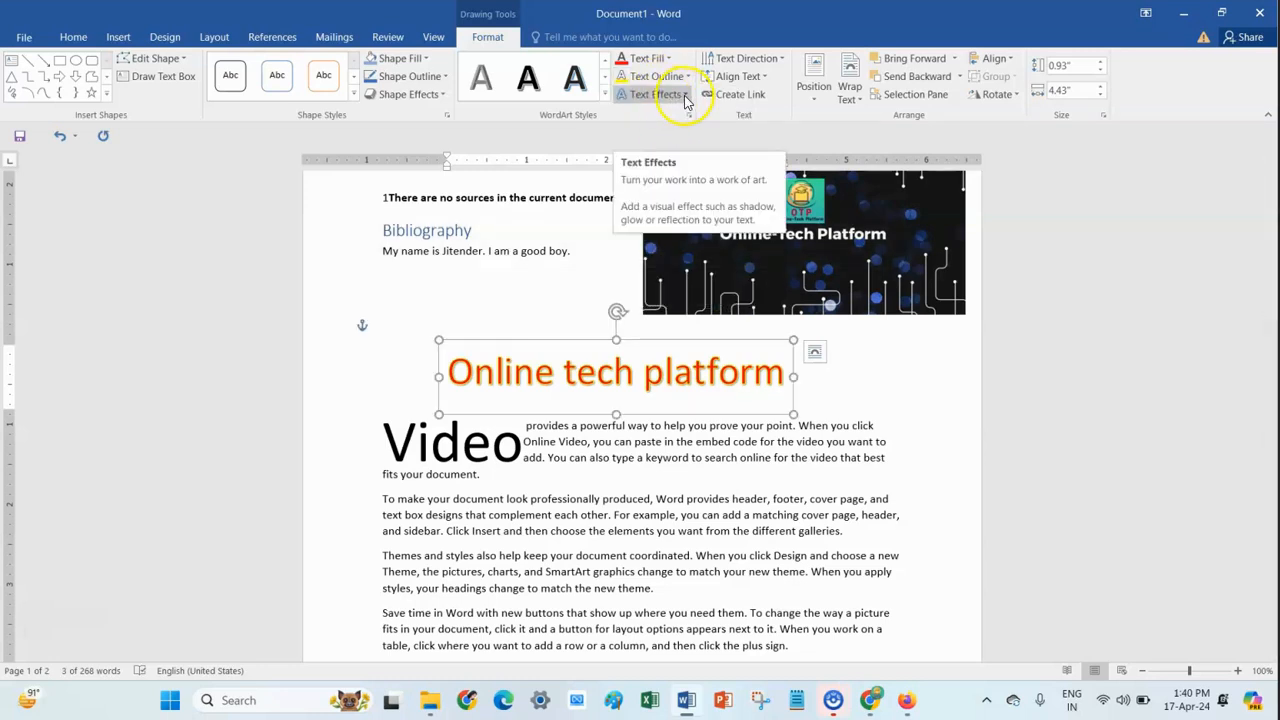
{"action": "left_click", "coordinate": [683, 96]}
{"action": "mouse_move", "coordinate": [668, 232]}
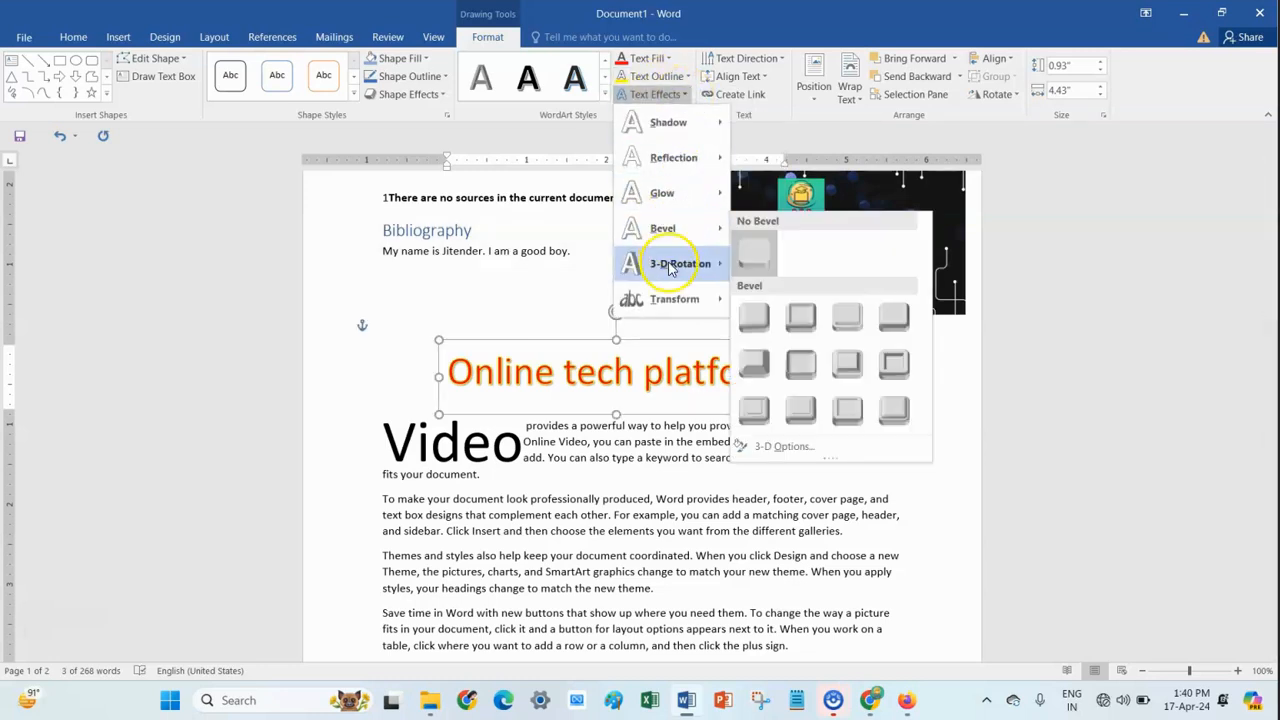
{"action": "mouse_move", "coordinate": [666, 260]}
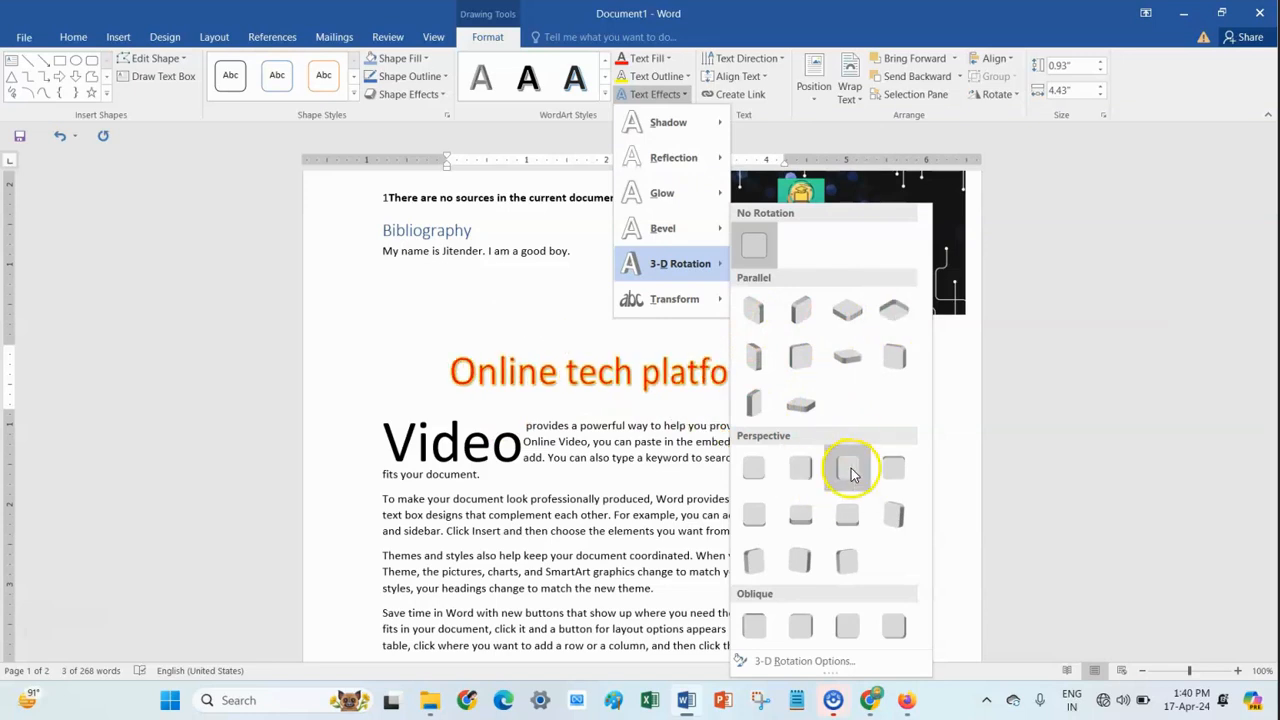
{"action": "left_click", "coordinate": [911, 468]}
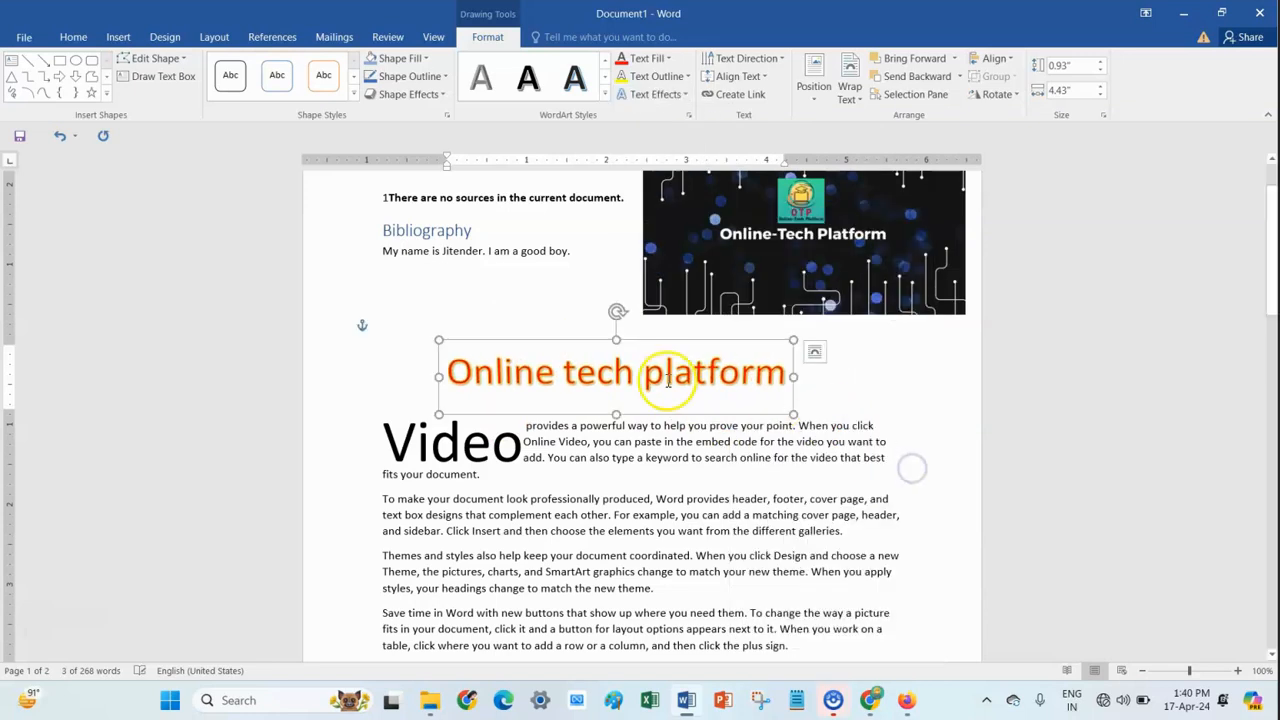
Outline the "Online tech platform" WordArt box in standard blue with the long dash line style
{"action": "left_click", "coordinate": [422, 77]}
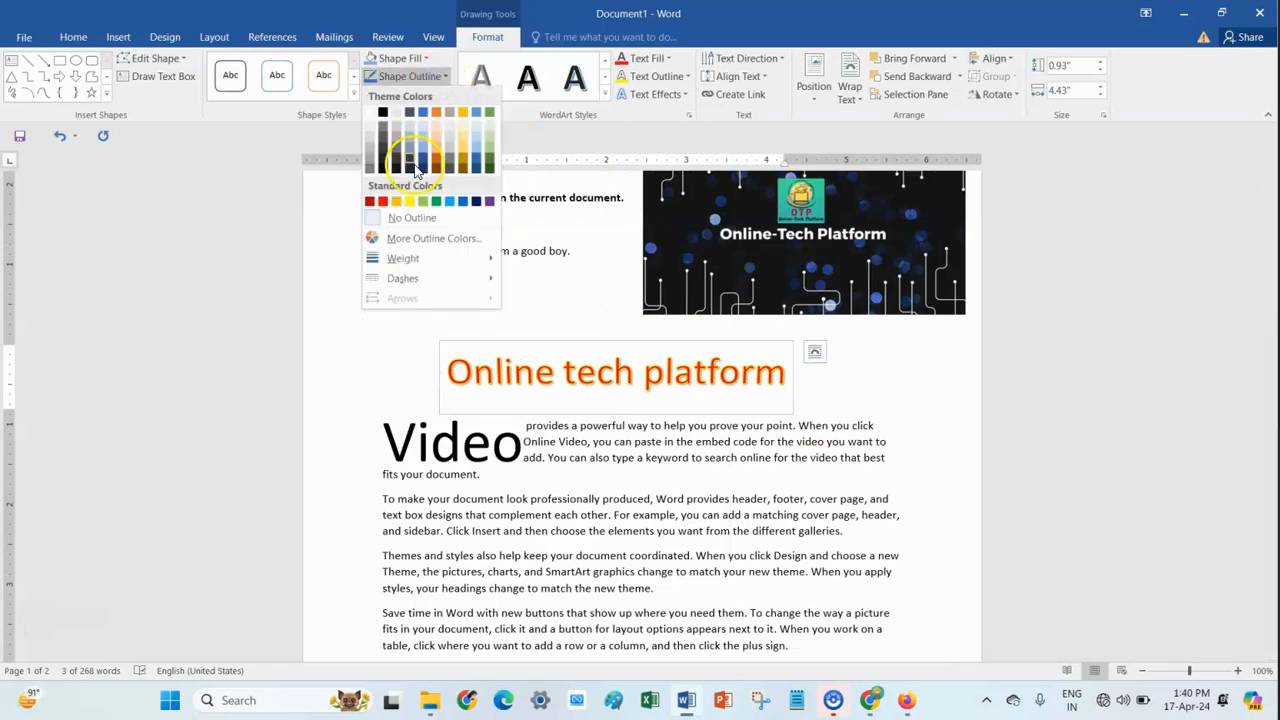
{"action": "left_click", "coordinate": [463, 204]}
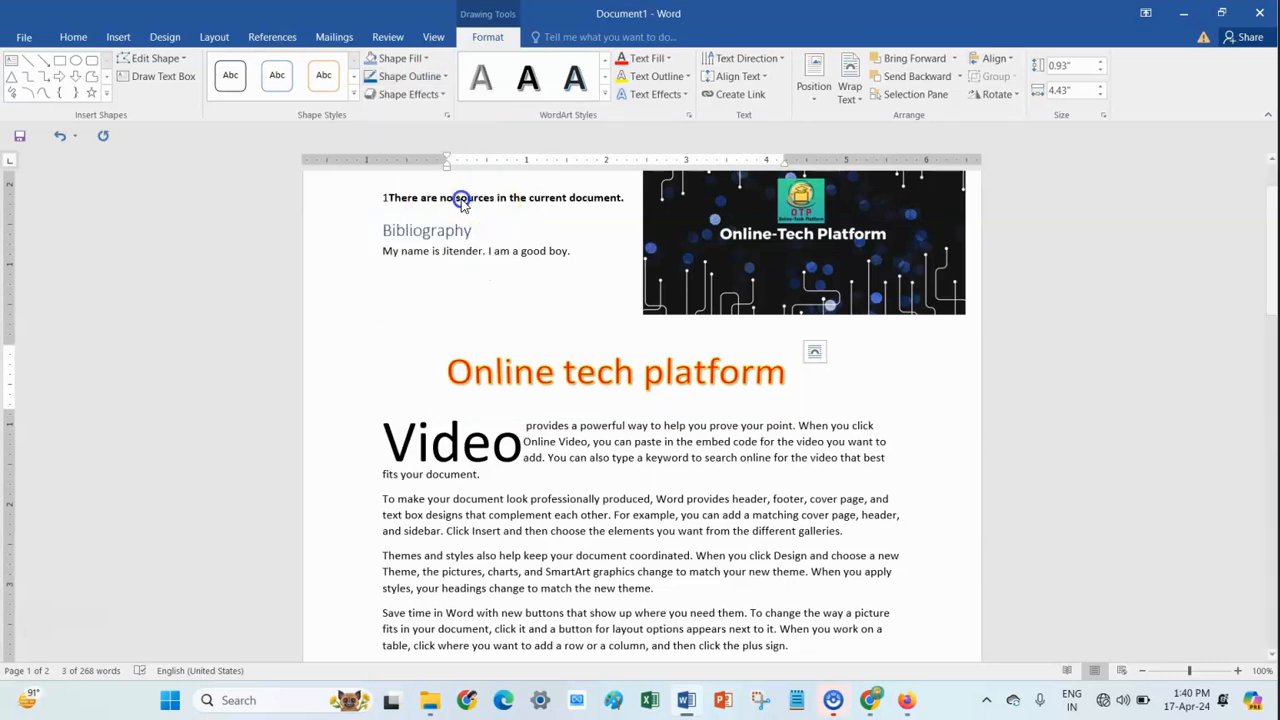
{"action": "left_click", "coordinate": [443, 78]}
{"action": "mouse_move", "coordinate": [421, 281]}
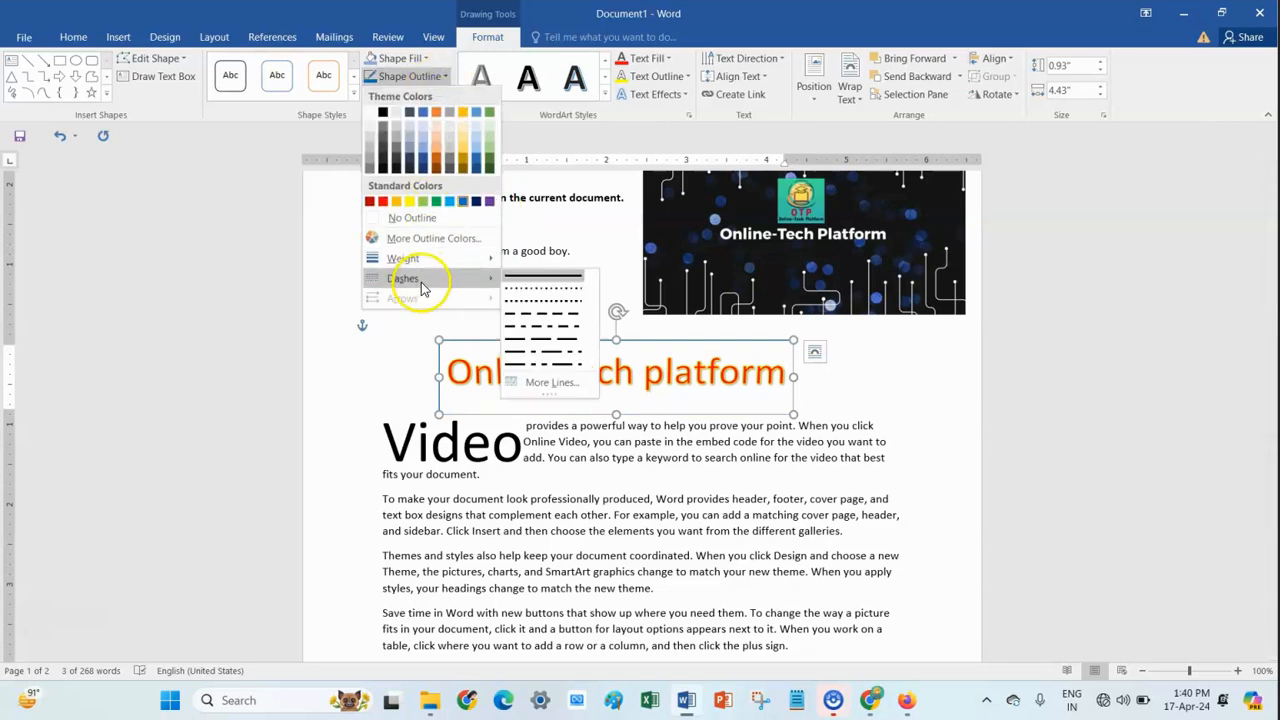
{"action": "left_click", "coordinate": [545, 341]}
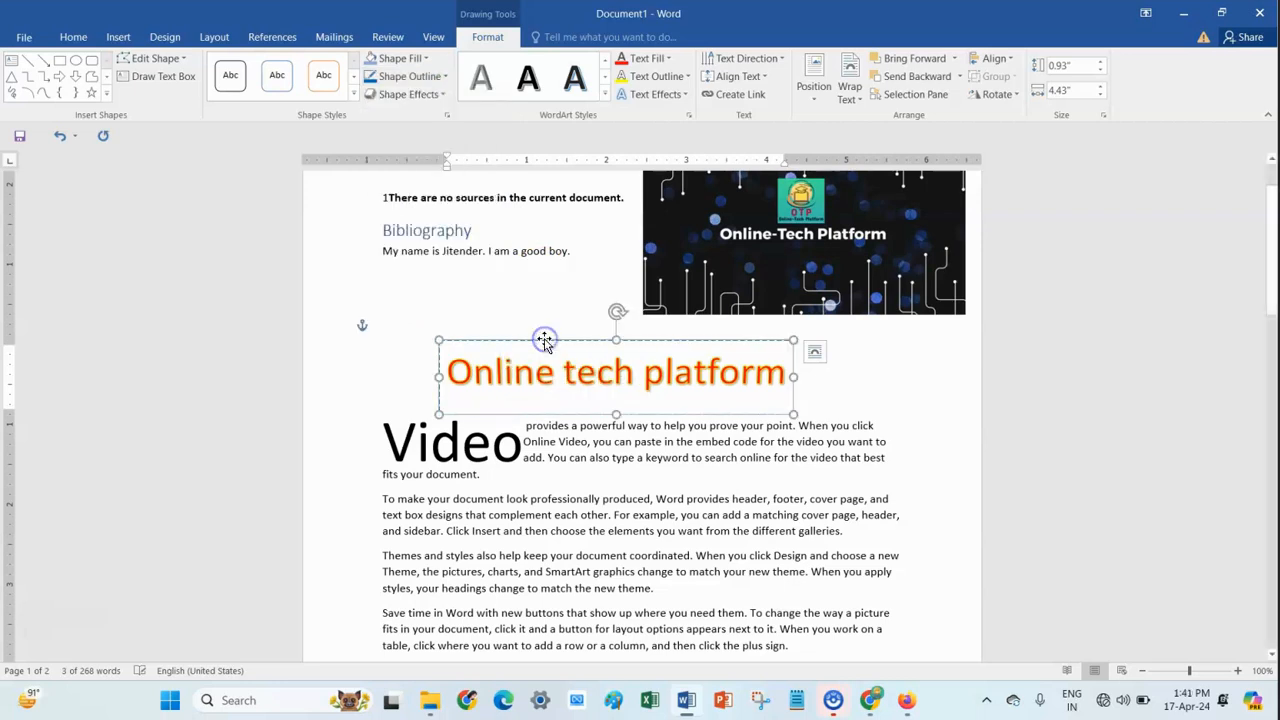
Set the outline weight of the "Online tech platform" WordArt box to 3 pt
{"action": "left_click", "coordinate": [445, 77]}
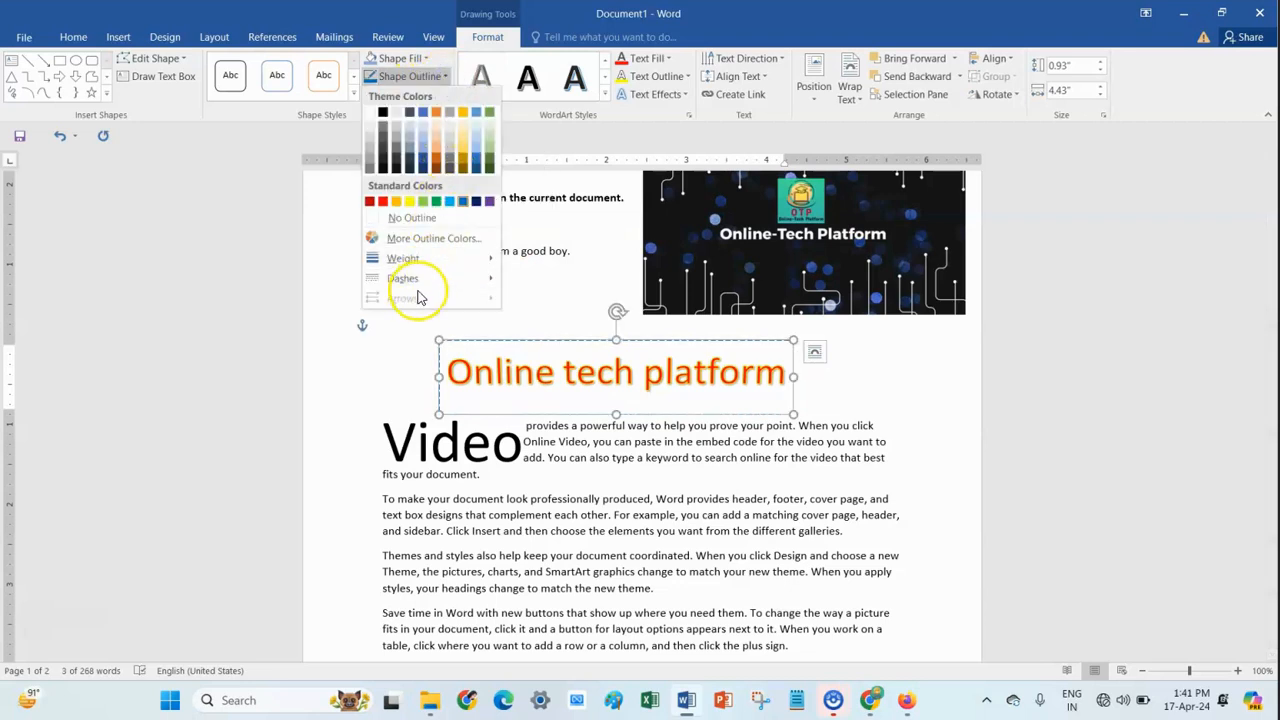
{"action": "mouse_move", "coordinate": [421, 289]}
{"action": "mouse_move", "coordinate": [428, 262]}
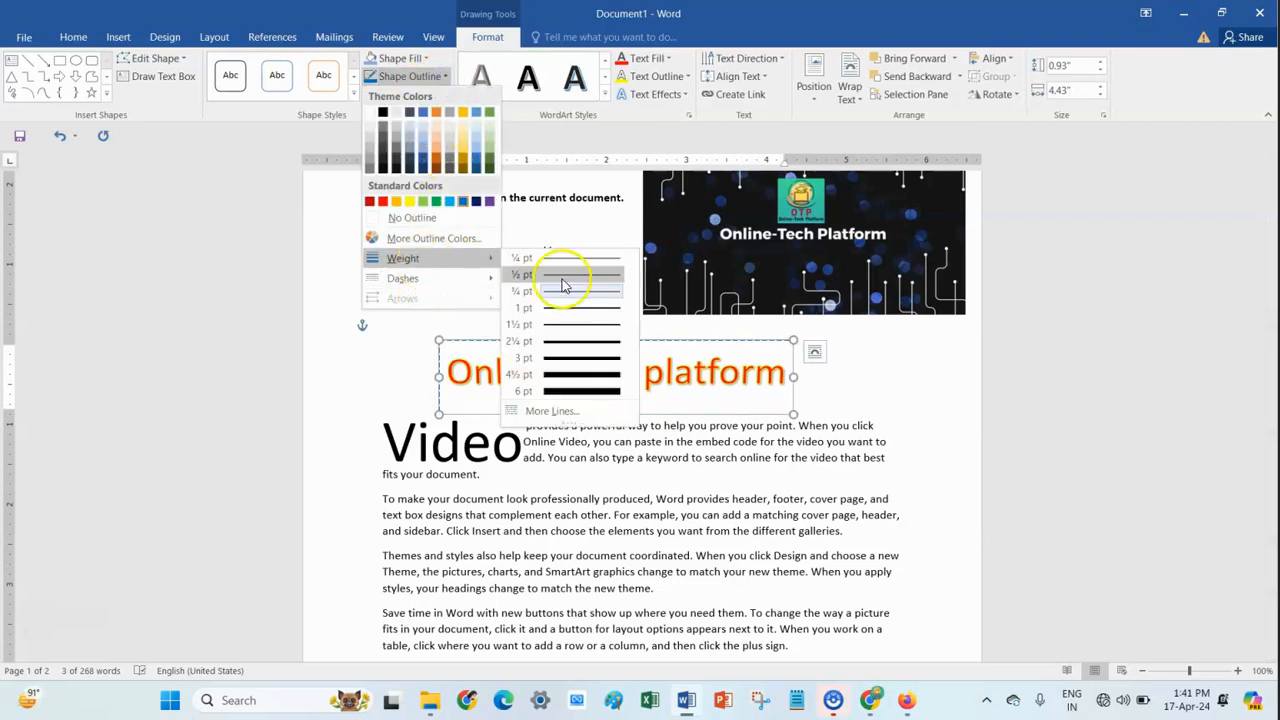
{"action": "left_click", "coordinate": [577, 362]}
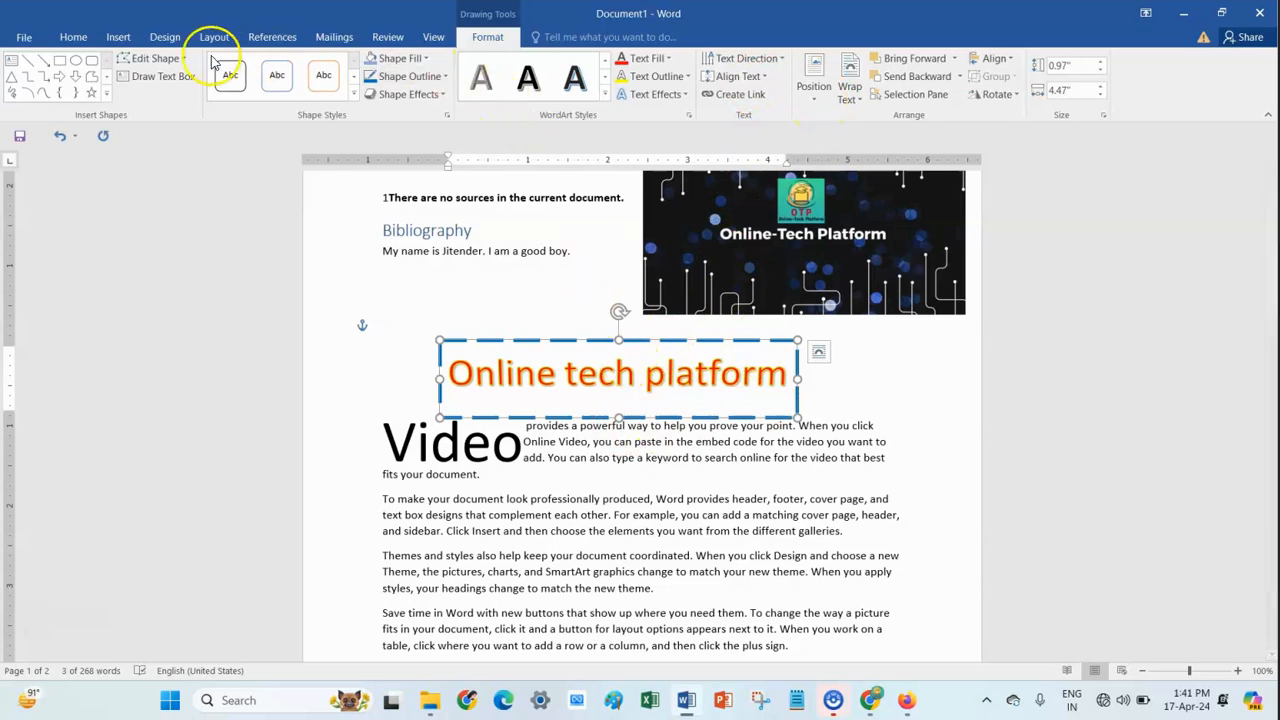
{"action": "left_click", "coordinate": [116, 38]}
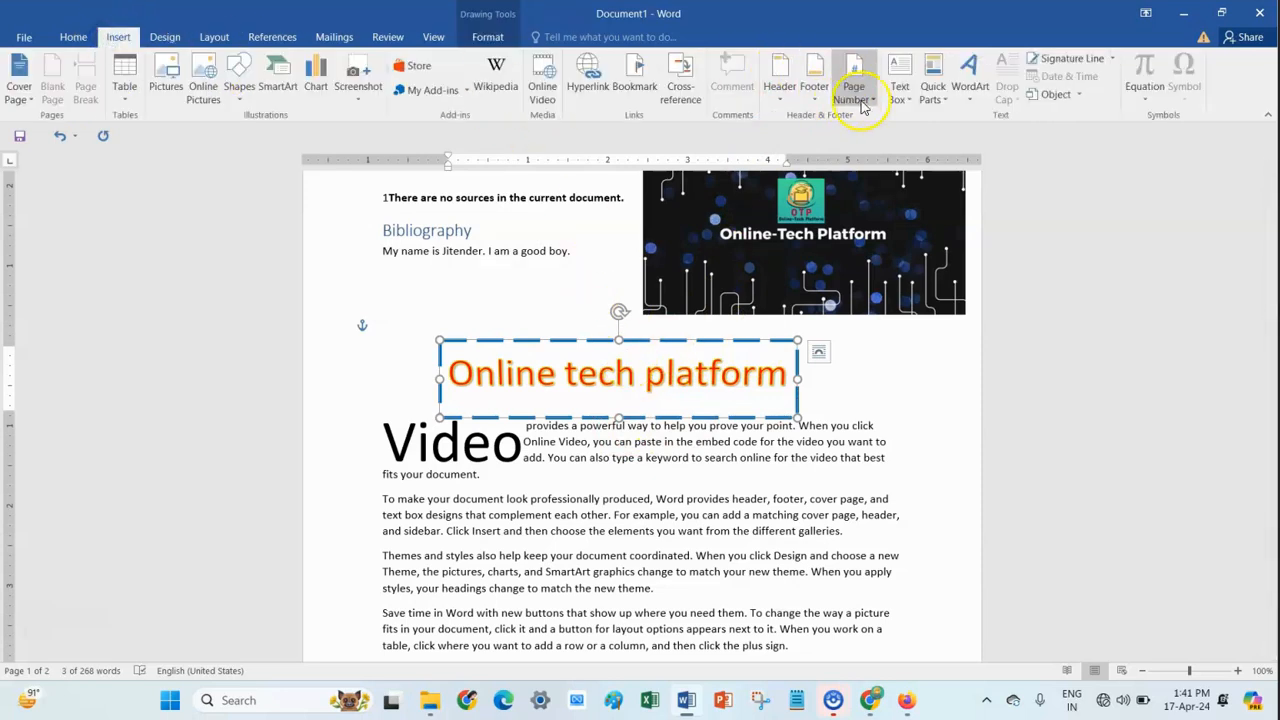
{"action": "left_click", "coordinate": [970, 100]}
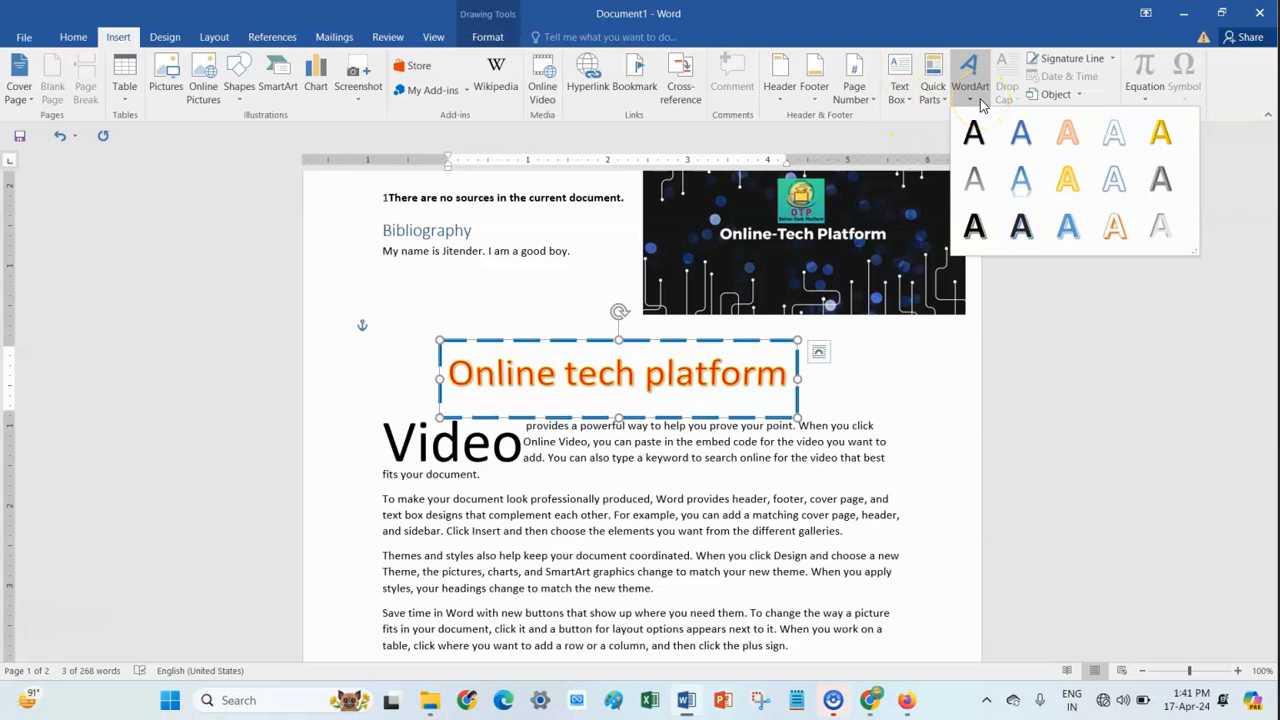
{"action": "left_click", "coordinate": [666, 380]}
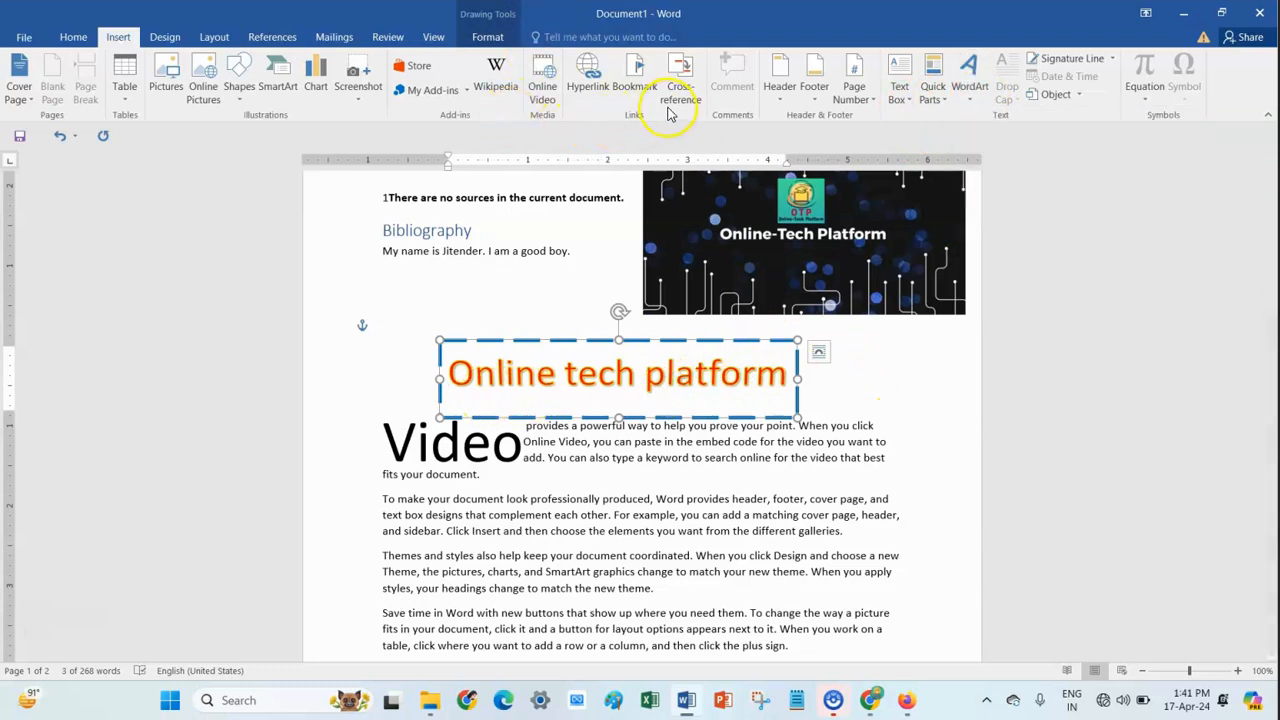
Apply the blue theme shape style in the fourth row, second column of the gallery to the "Online tech platform" WordArt box
{"action": "left_click", "coordinate": [490, 42]}
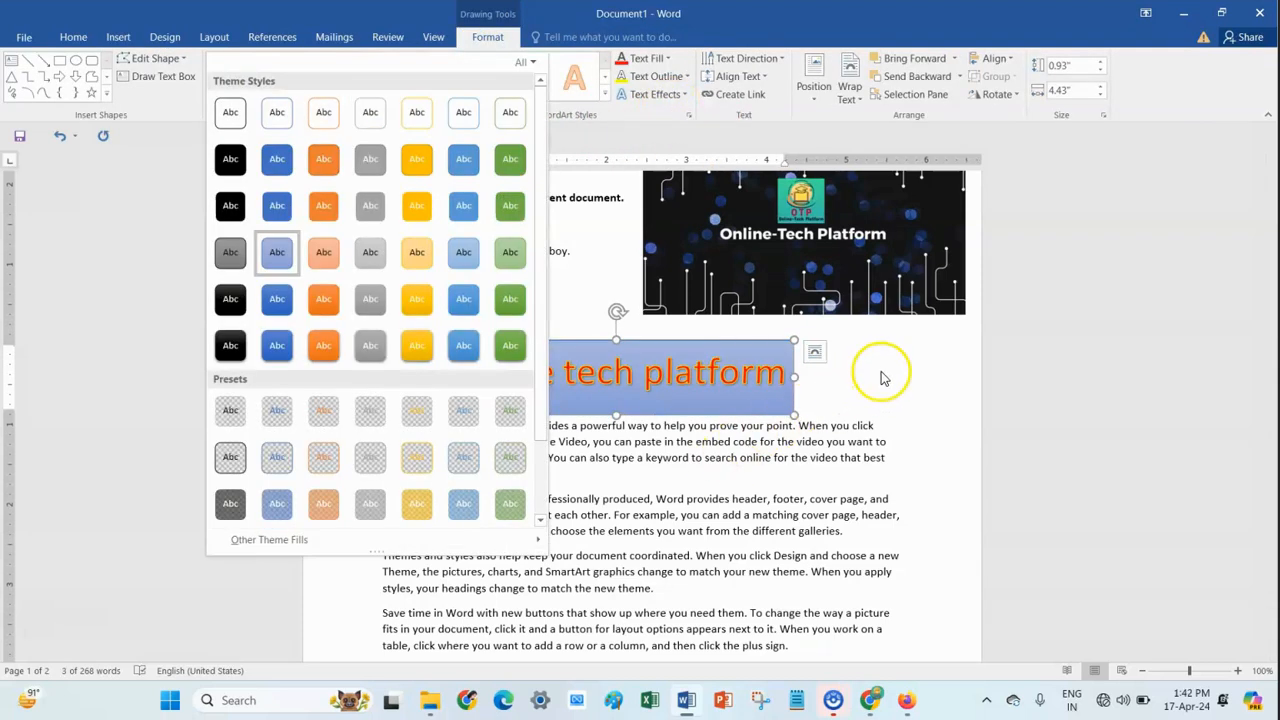
{"action": "left_click", "coordinate": [884, 371]}
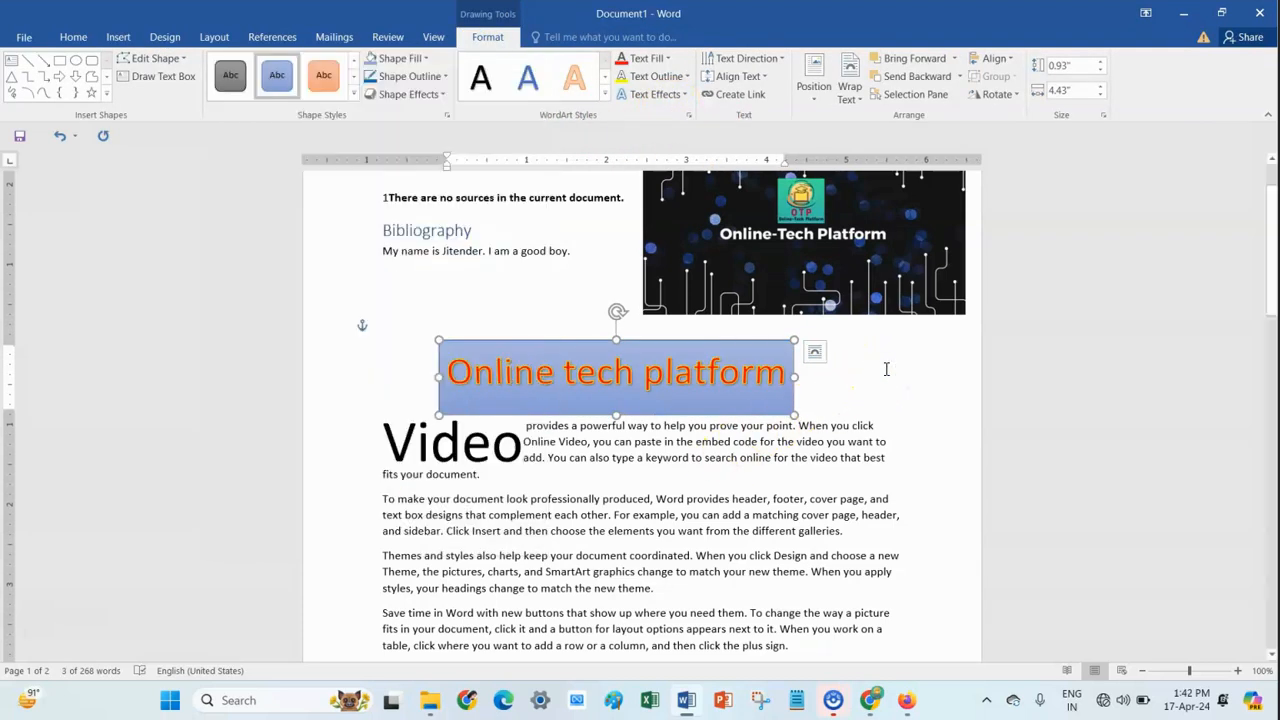
Apply the fourth Warp transform in the sixth row to the "Online tech platform" WordArt and widen its box to about 5.72"
{"action": "left_click", "coordinate": [668, 97]}
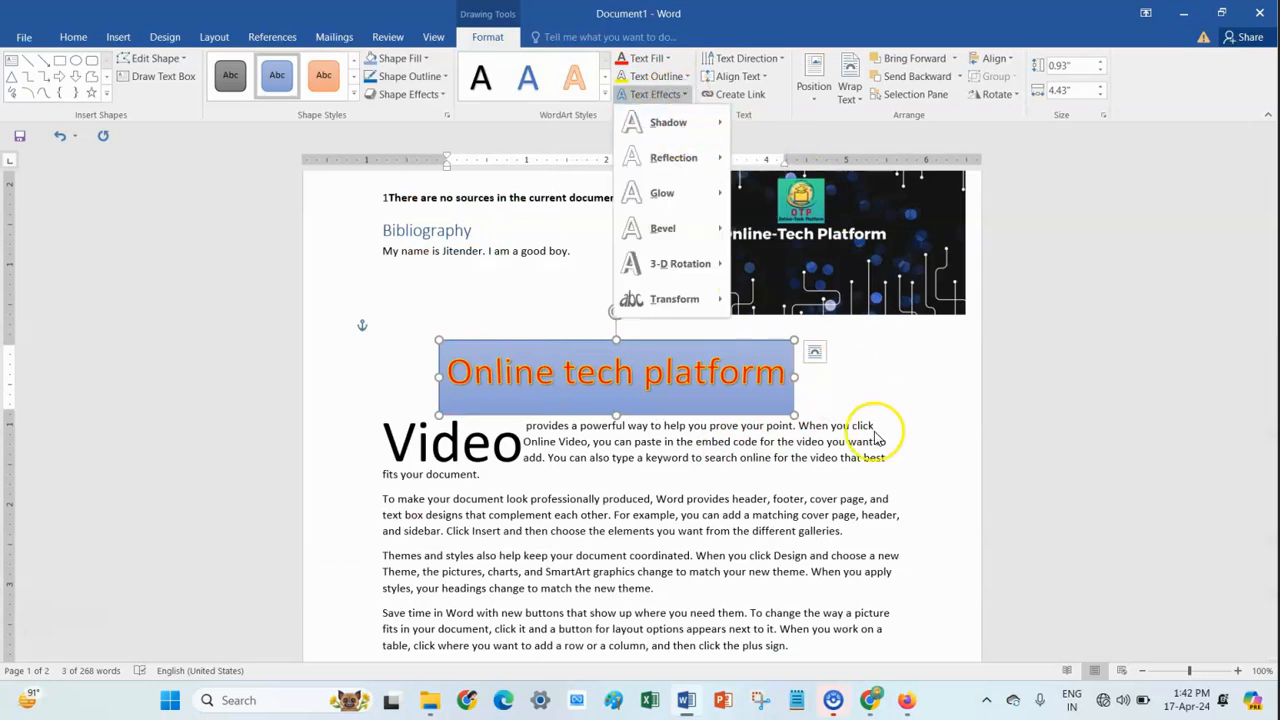
{"action": "mouse_move", "coordinate": [722, 300]}
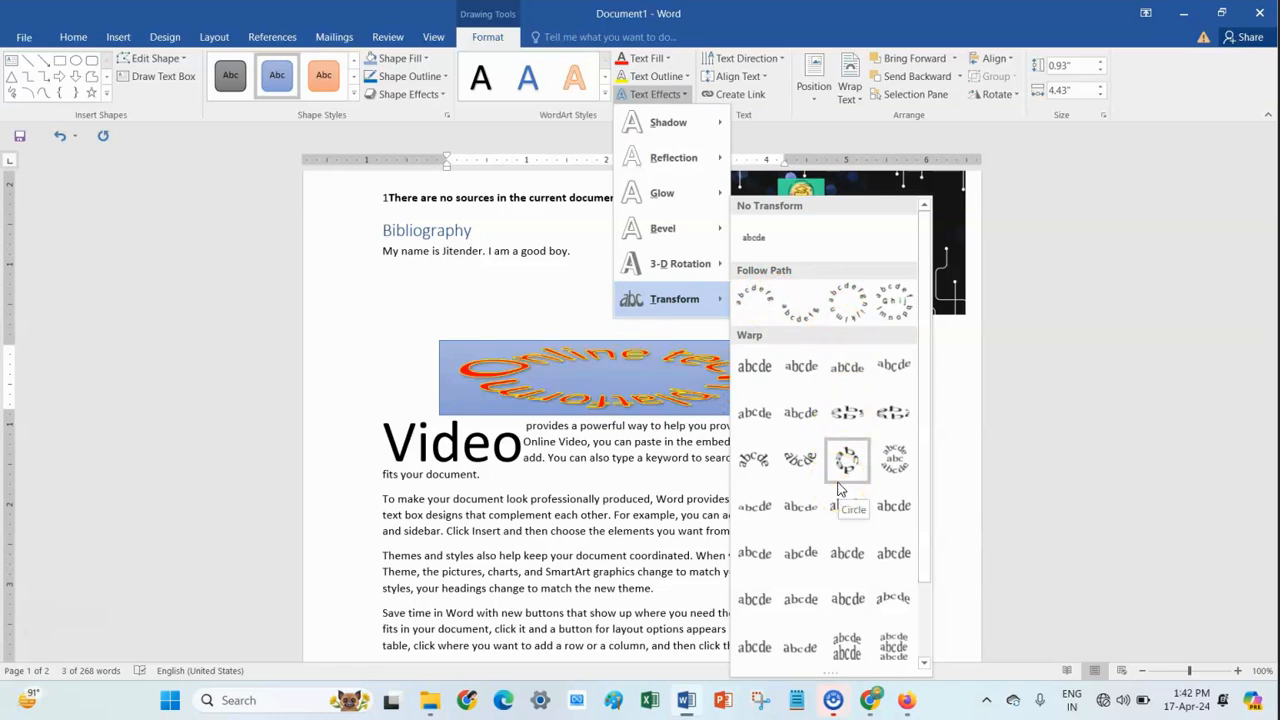
{"action": "left_click", "coordinate": [876, 600]}
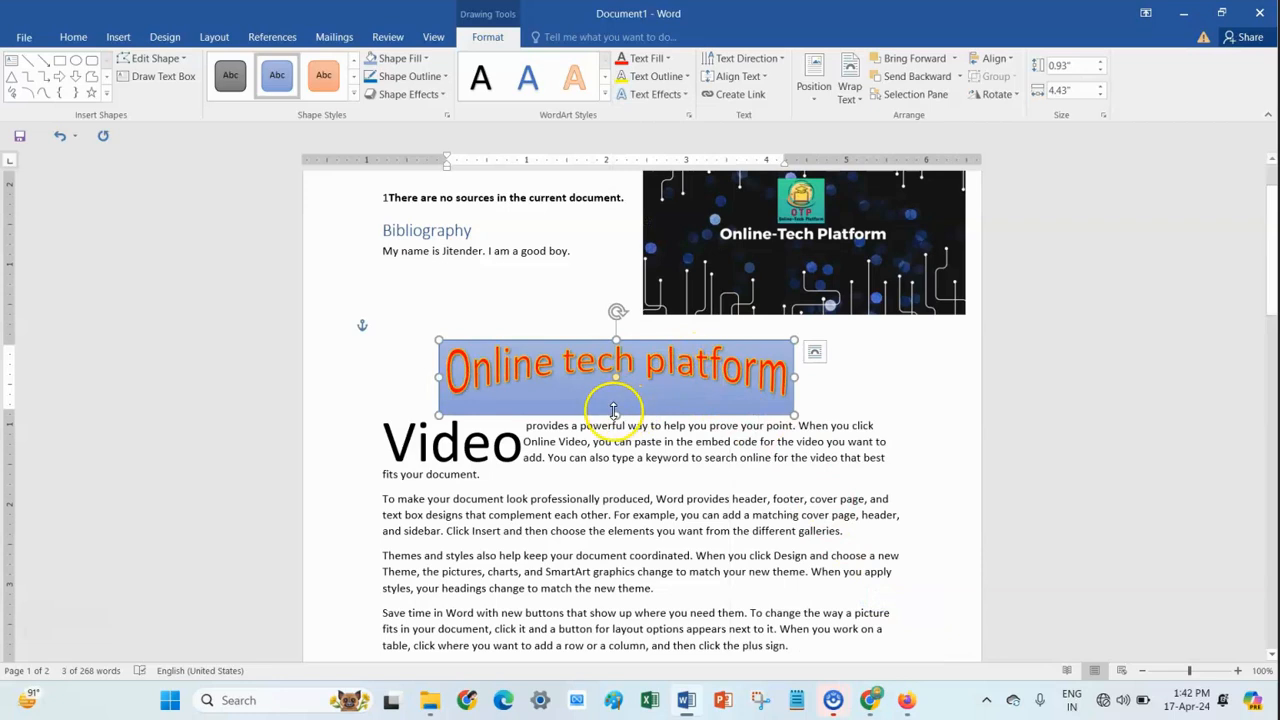
{"action": "left_click_drag", "start_coordinate": [797, 376], "coordinate": [897, 375]}
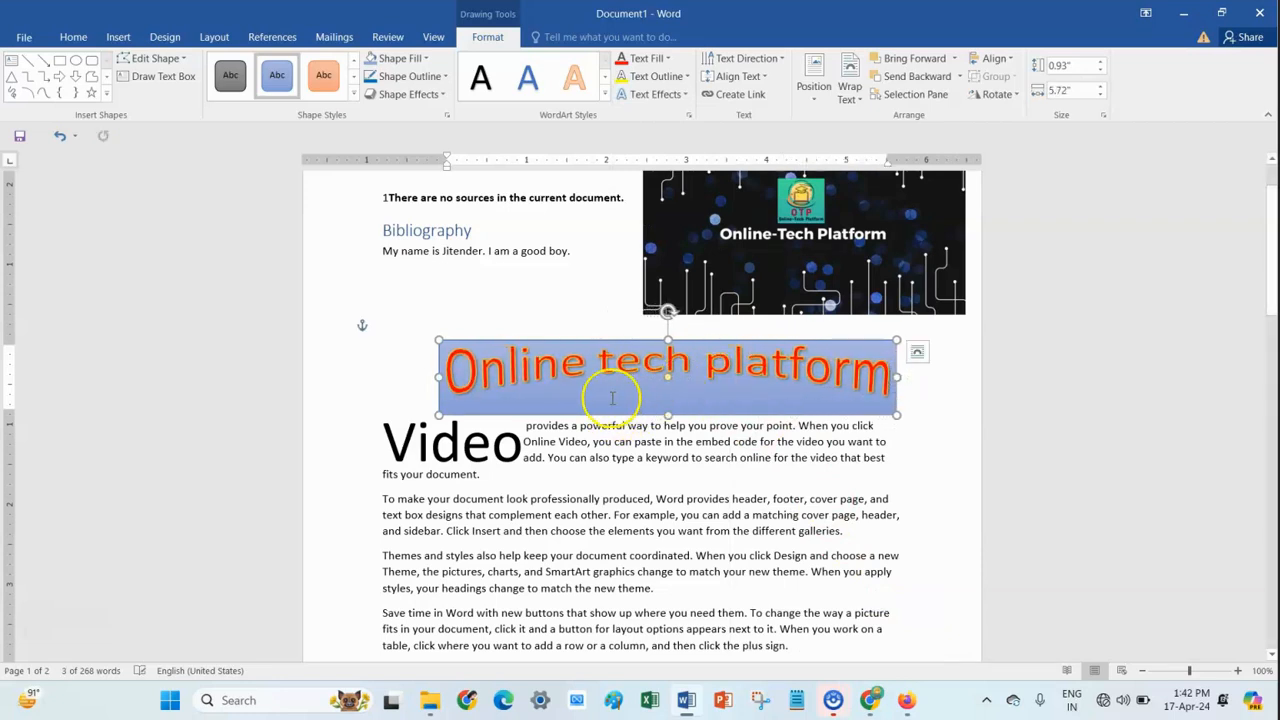